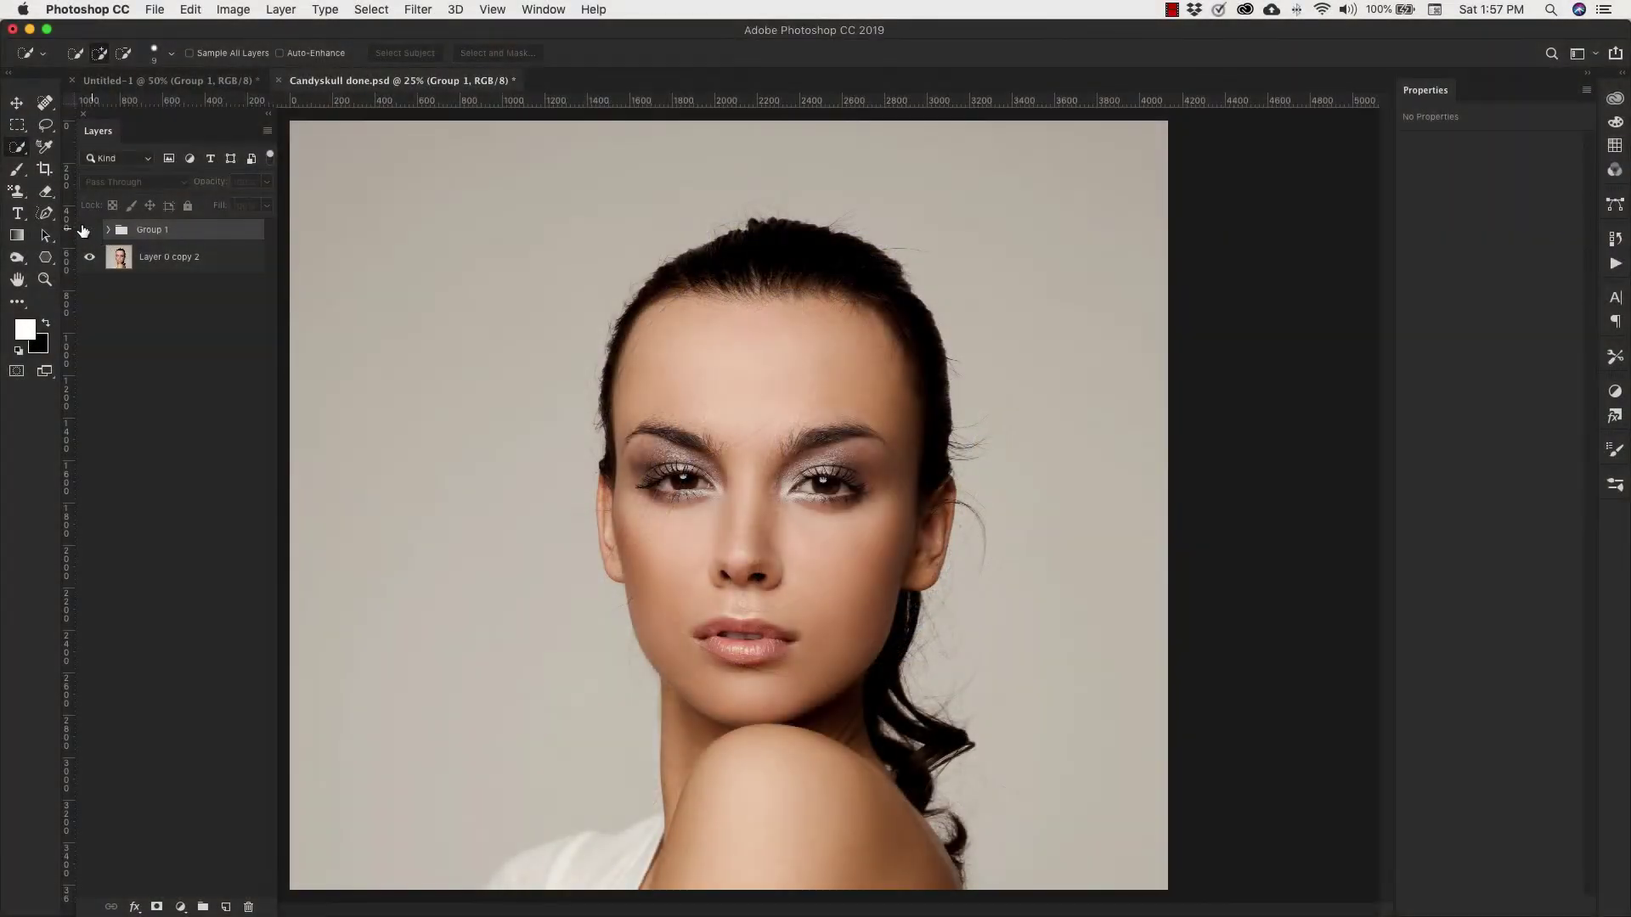
Step: Show Group 1 in Candyskull done.psd to preview the finished sugar skull artwork
{"action": "left_click", "coordinate": [86, 230]}
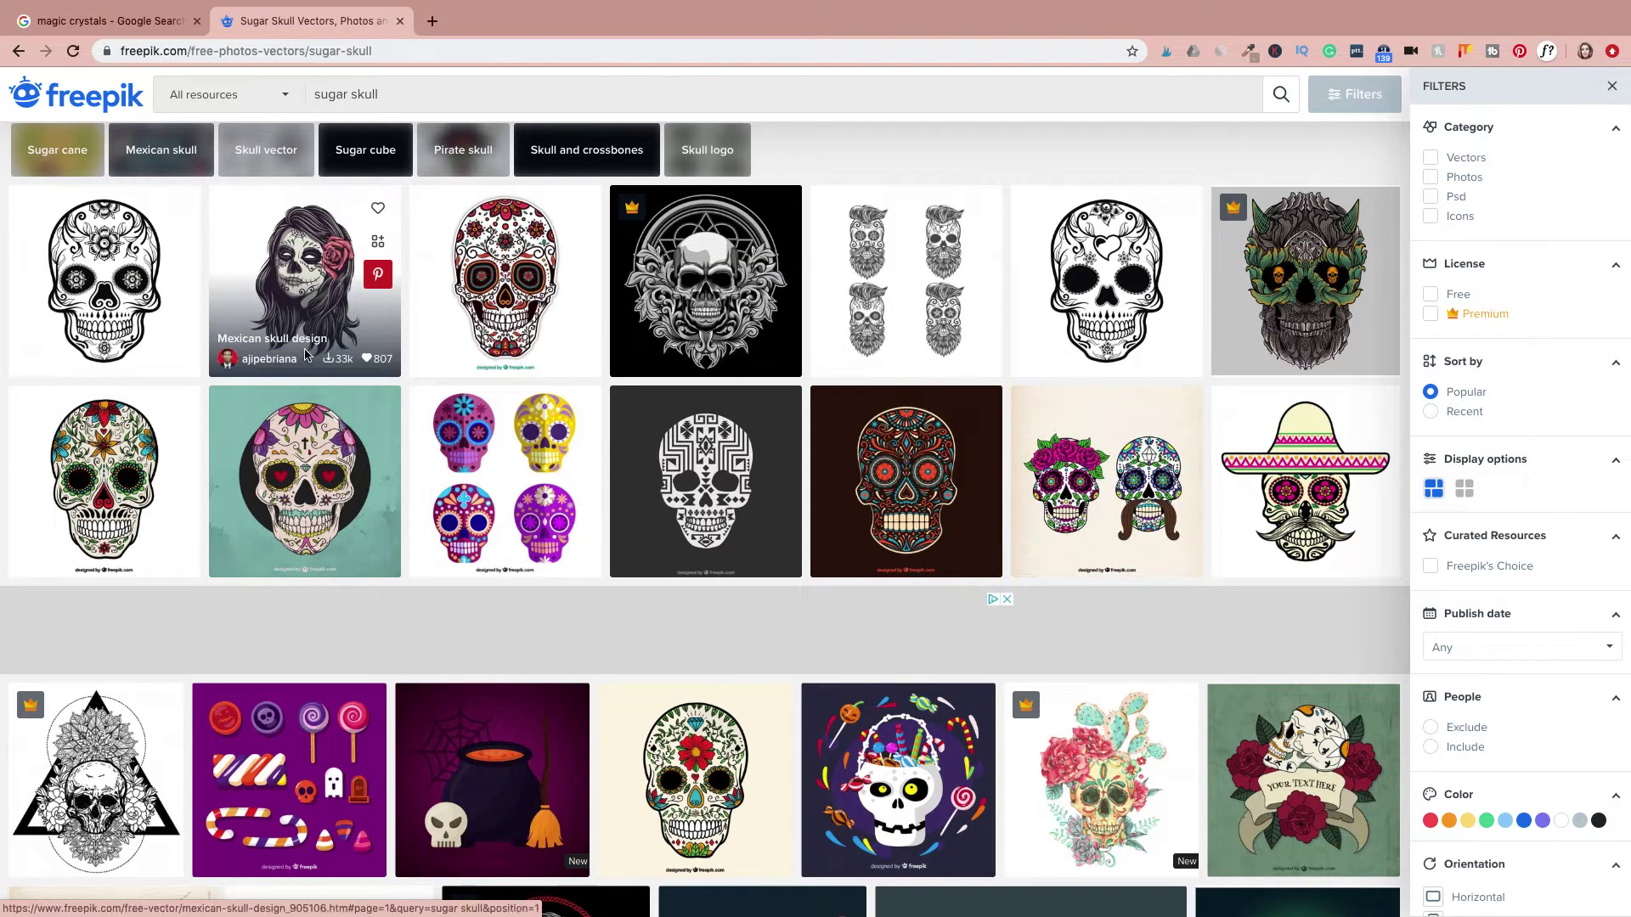
Step: Switch to Freepik in the browser and look through the sugar skull results for a face-paint design
{"action": "scroll", "coordinate": [456, 380], "scroll_direction": "down", "scroll_amount": 8}
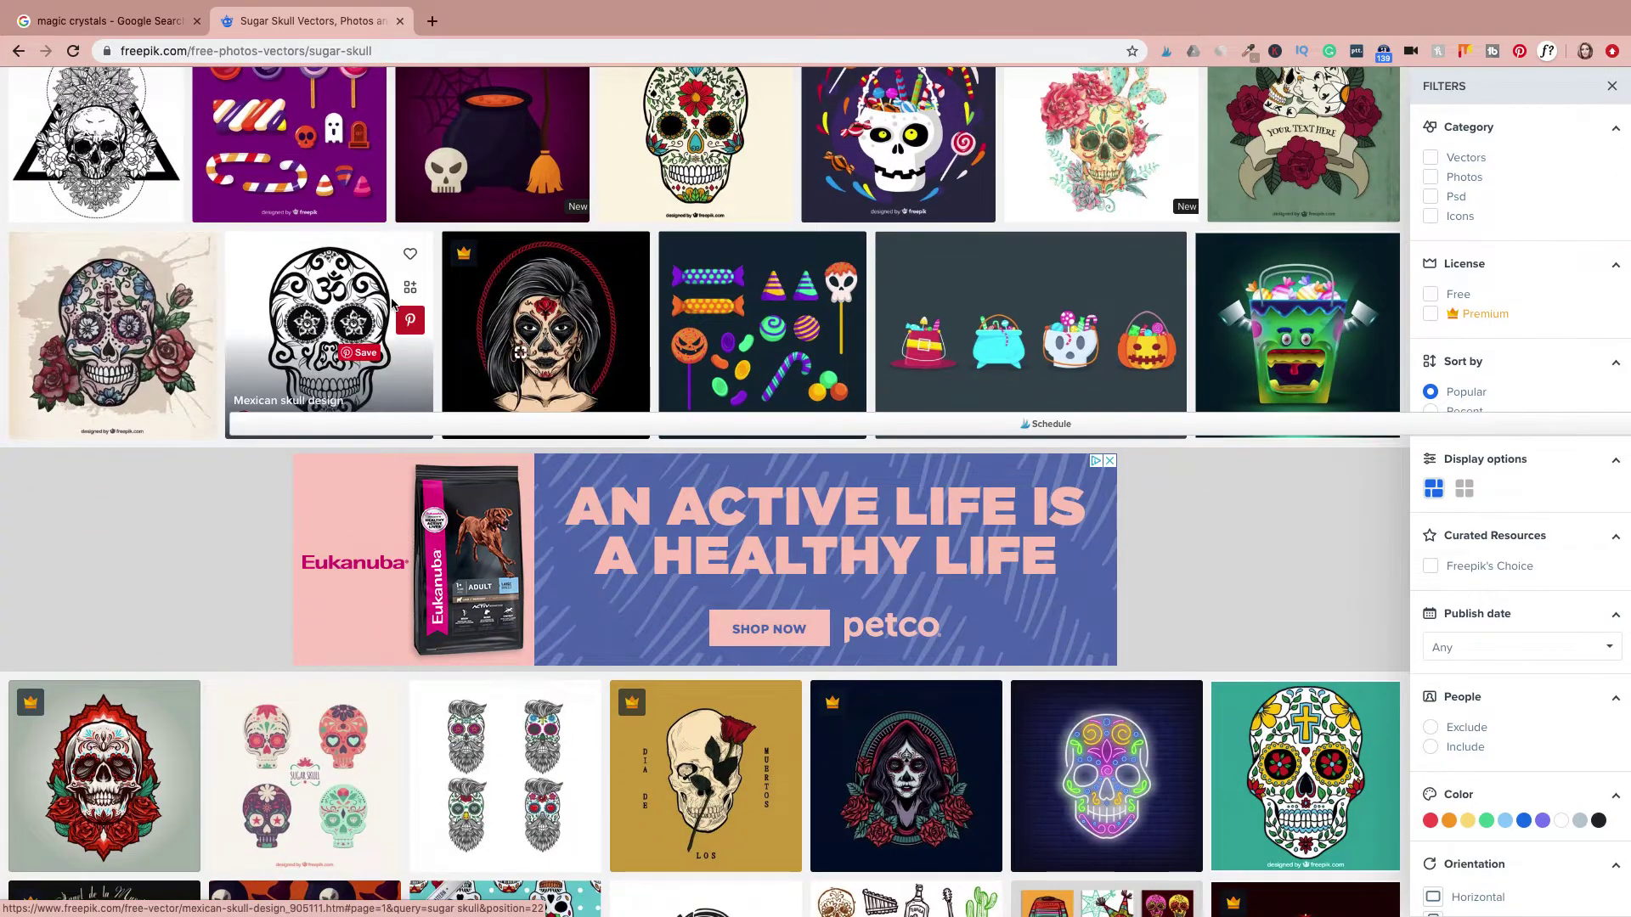
{"action": "scroll", "coordinate": [663, 527], "scroll_direction": "down", "scroll_amount": 1}
{"action": "scroll", "coordinate": [322, 491], "scroll_direction": "up", "scroll_amount": 8}
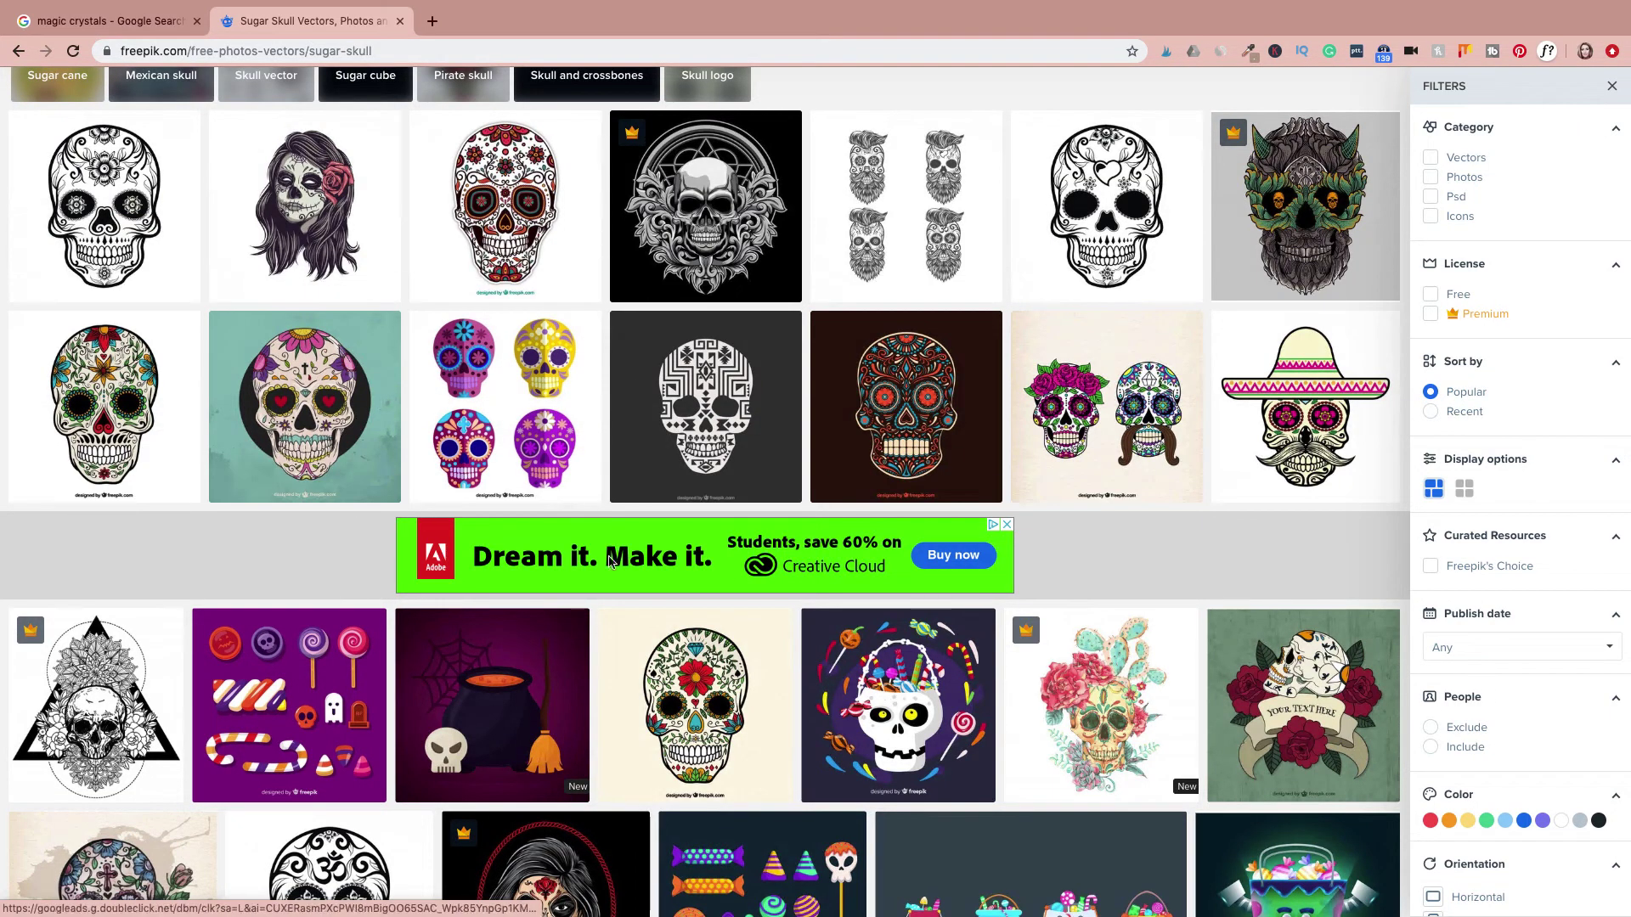
{"action": "scroll", "coordinate": [424, 639], "scroll_direction": "down", "scroll_amount": 4}
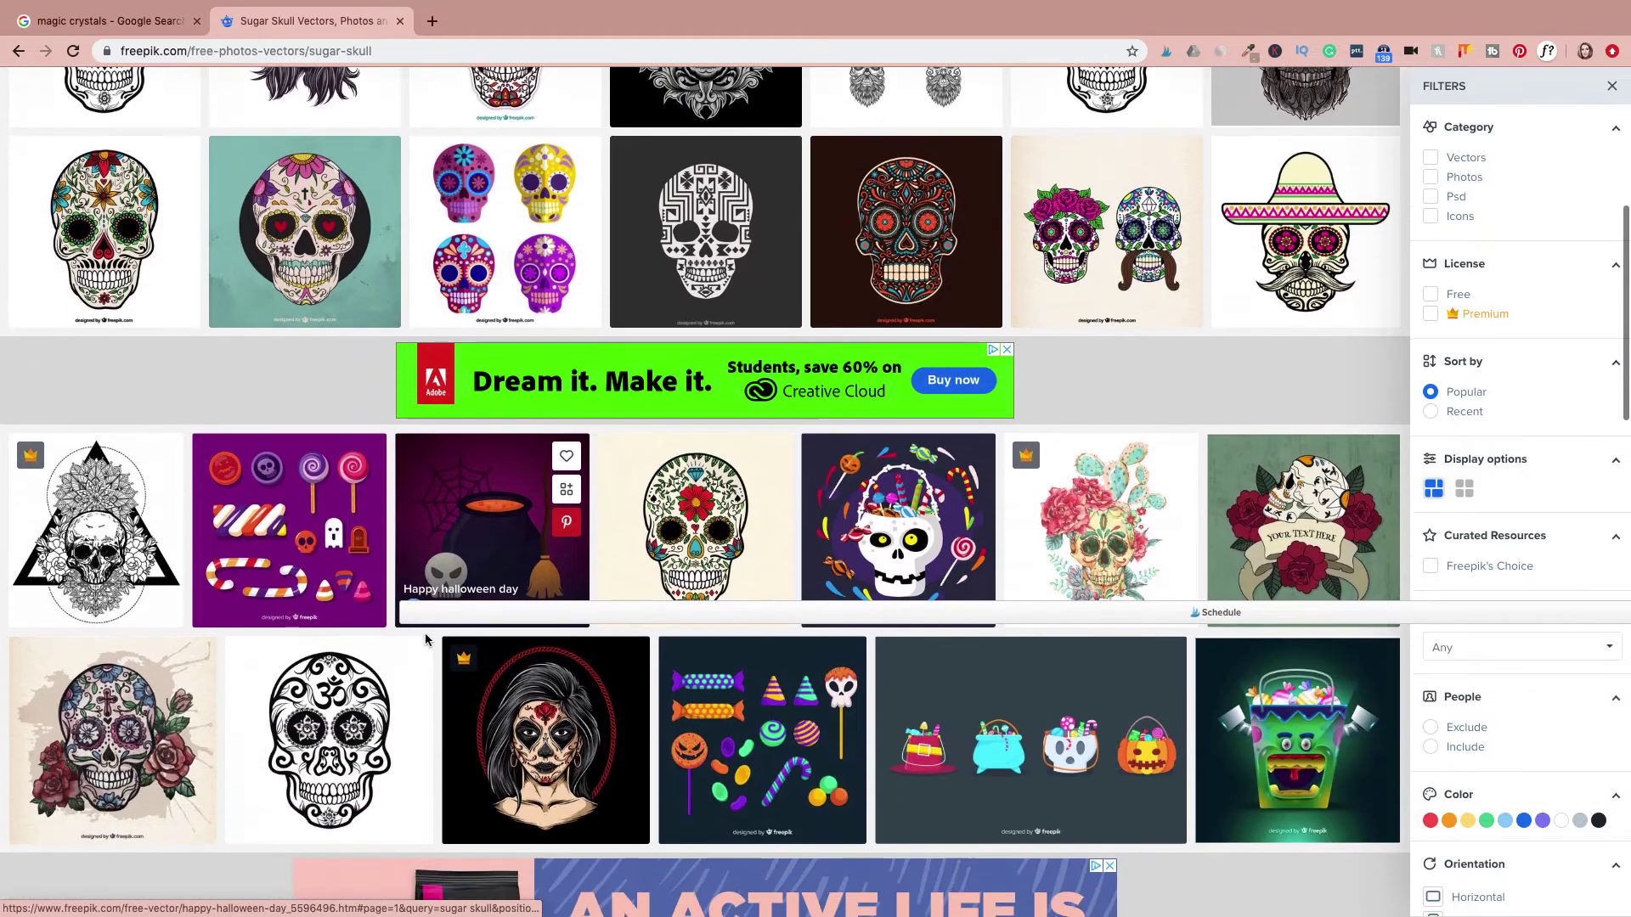
{"action": "scroll", "coordinate": [424, 638], "scroll_direction": "up", "scroll_amount": 4}
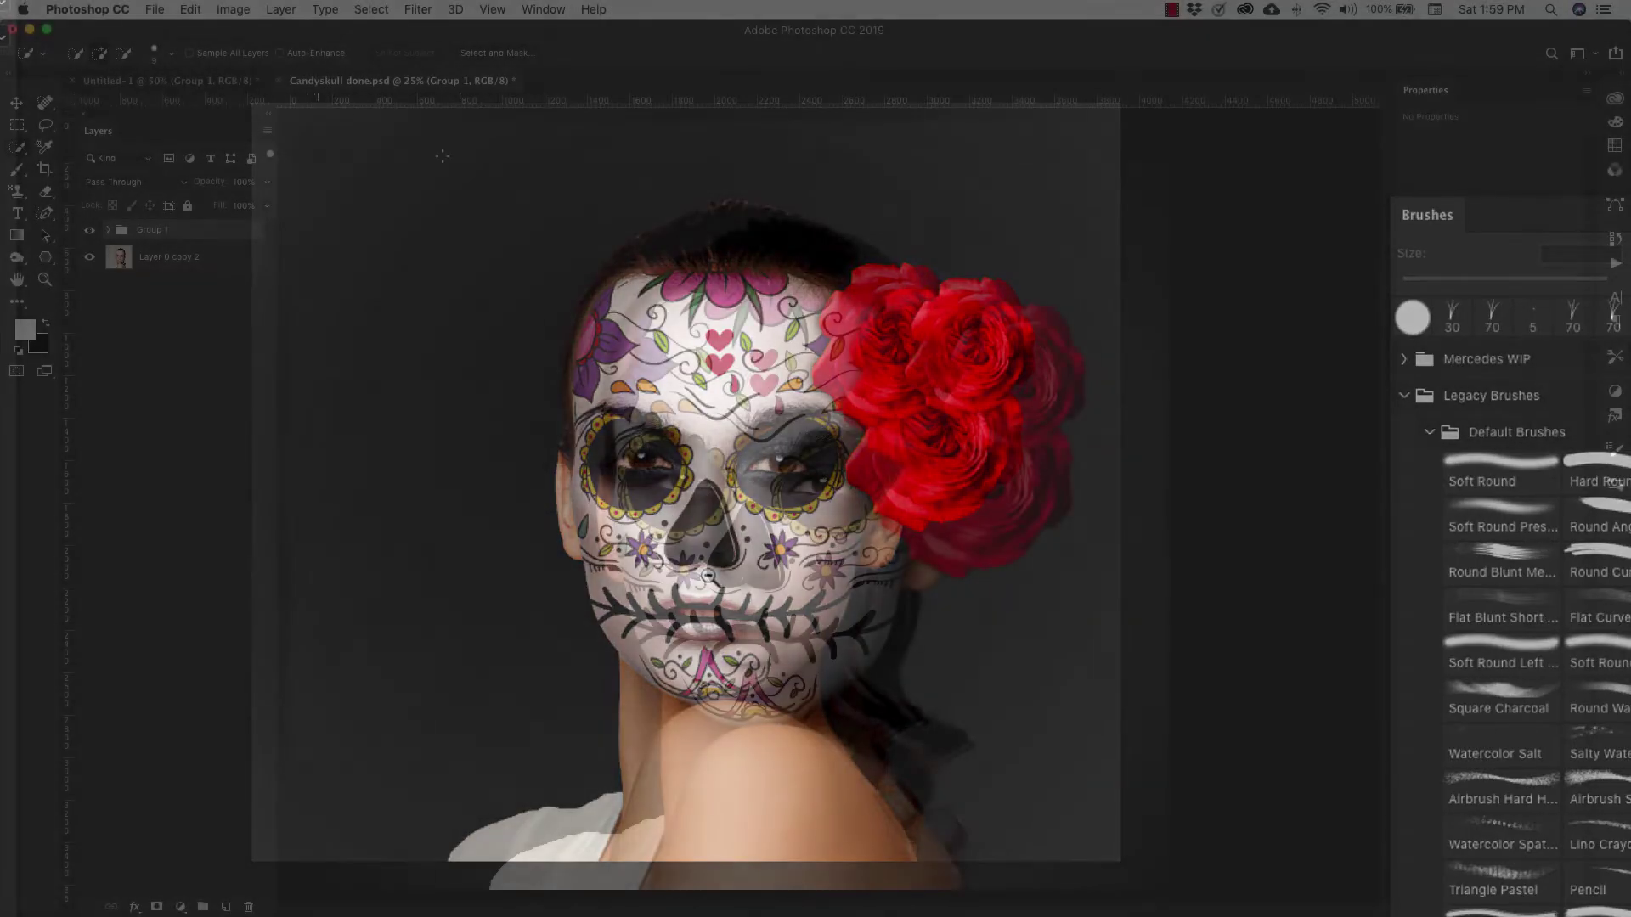
Step: Switch to Photoshop and open the portrait attractive-beautiful-beauty-2744193.jpg from the Displacement tutorial folder
{"action": "left_click", "coordinate": [154, 10]}
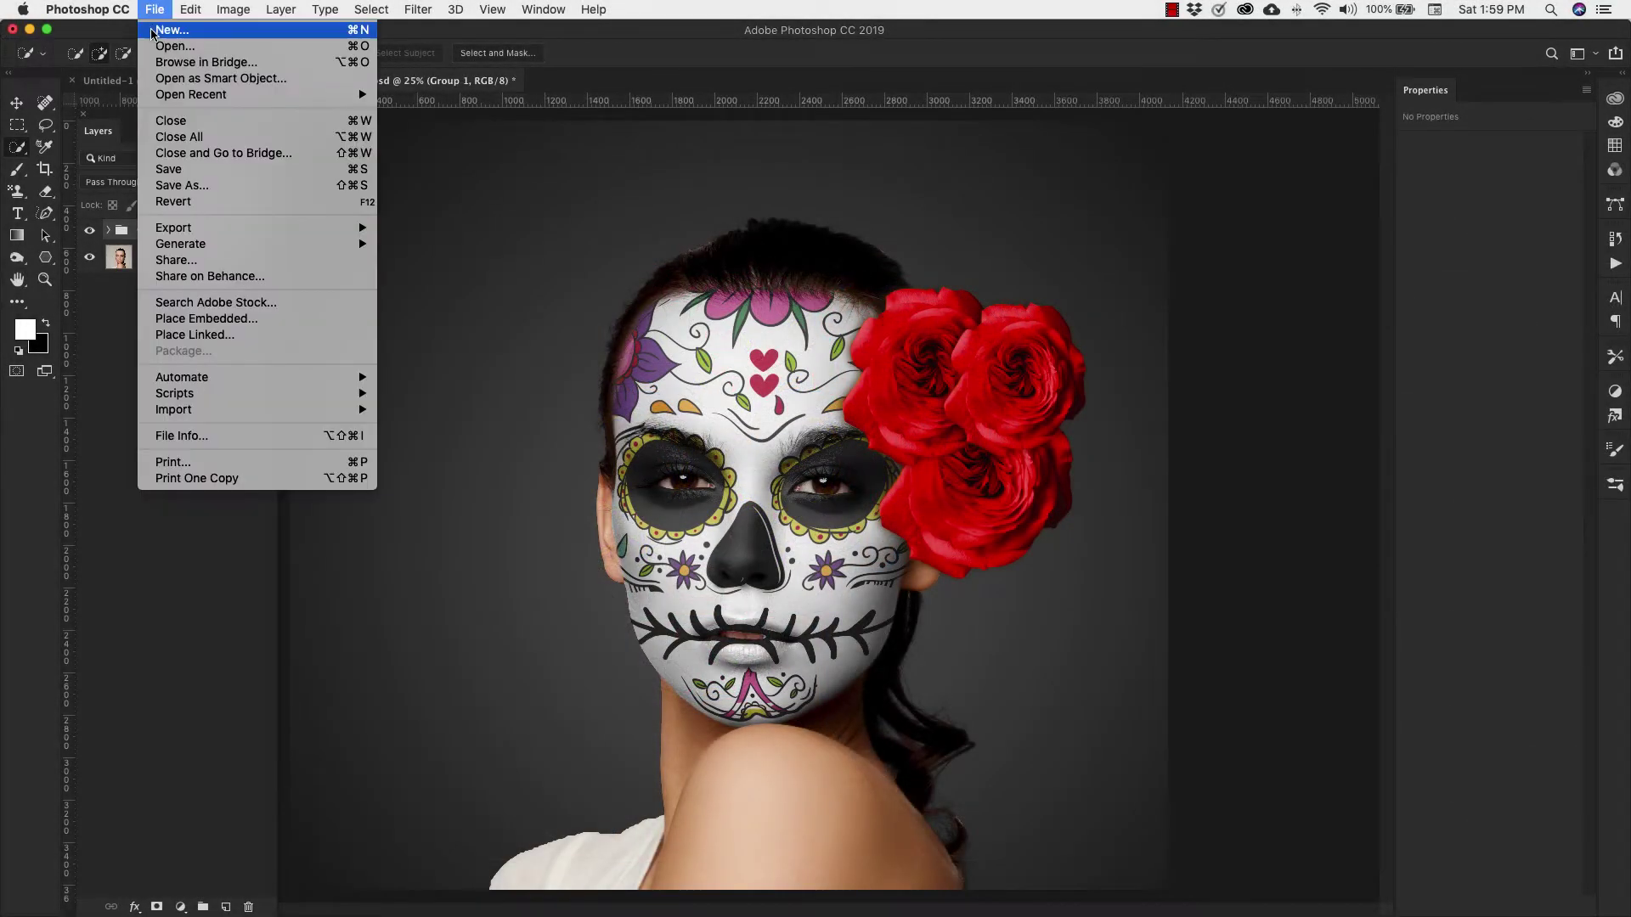
{"action": "left_click", "coordinate": [170, 51]}
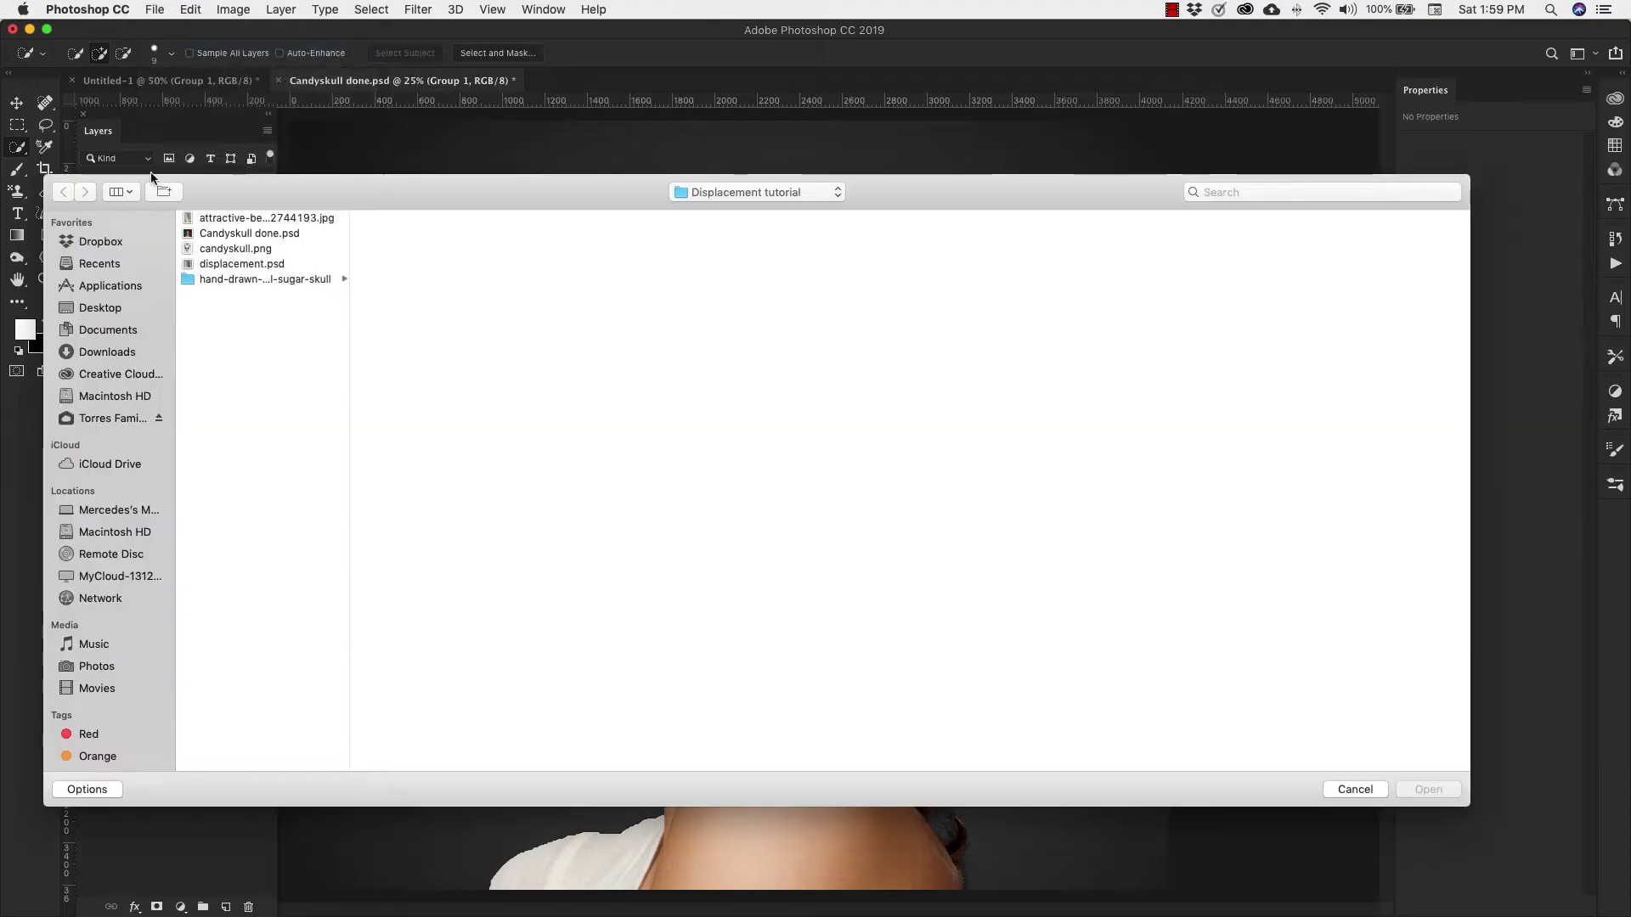
{"action": "left_click", "coordinate": [235, 220]}
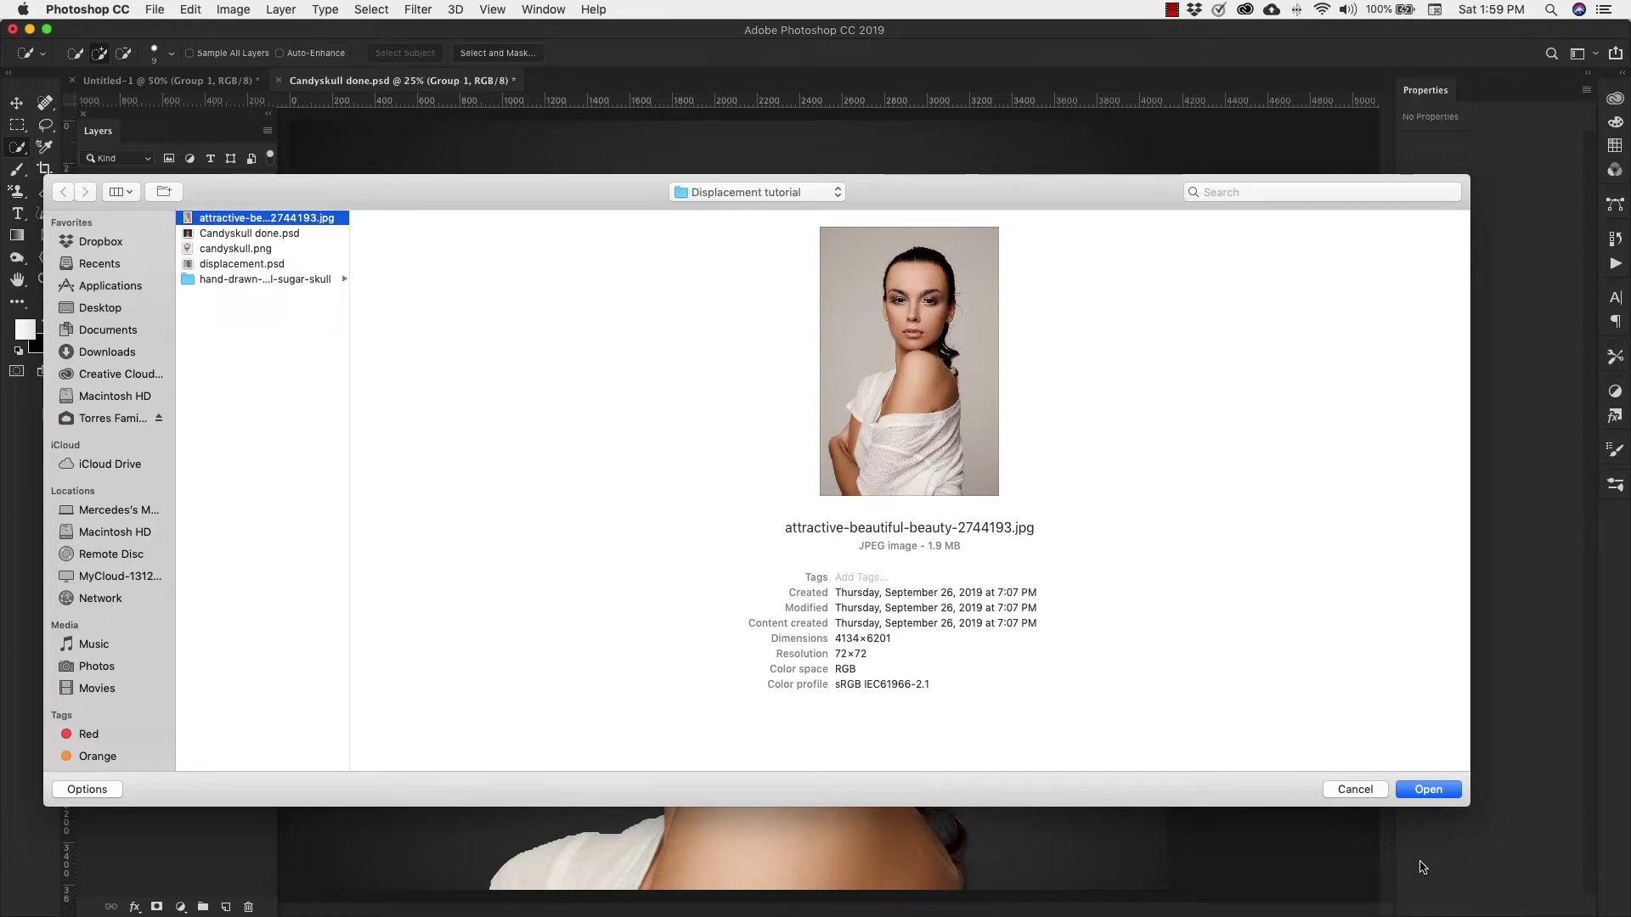
{"action": "left_click", "coordinate": [1431, 794]}
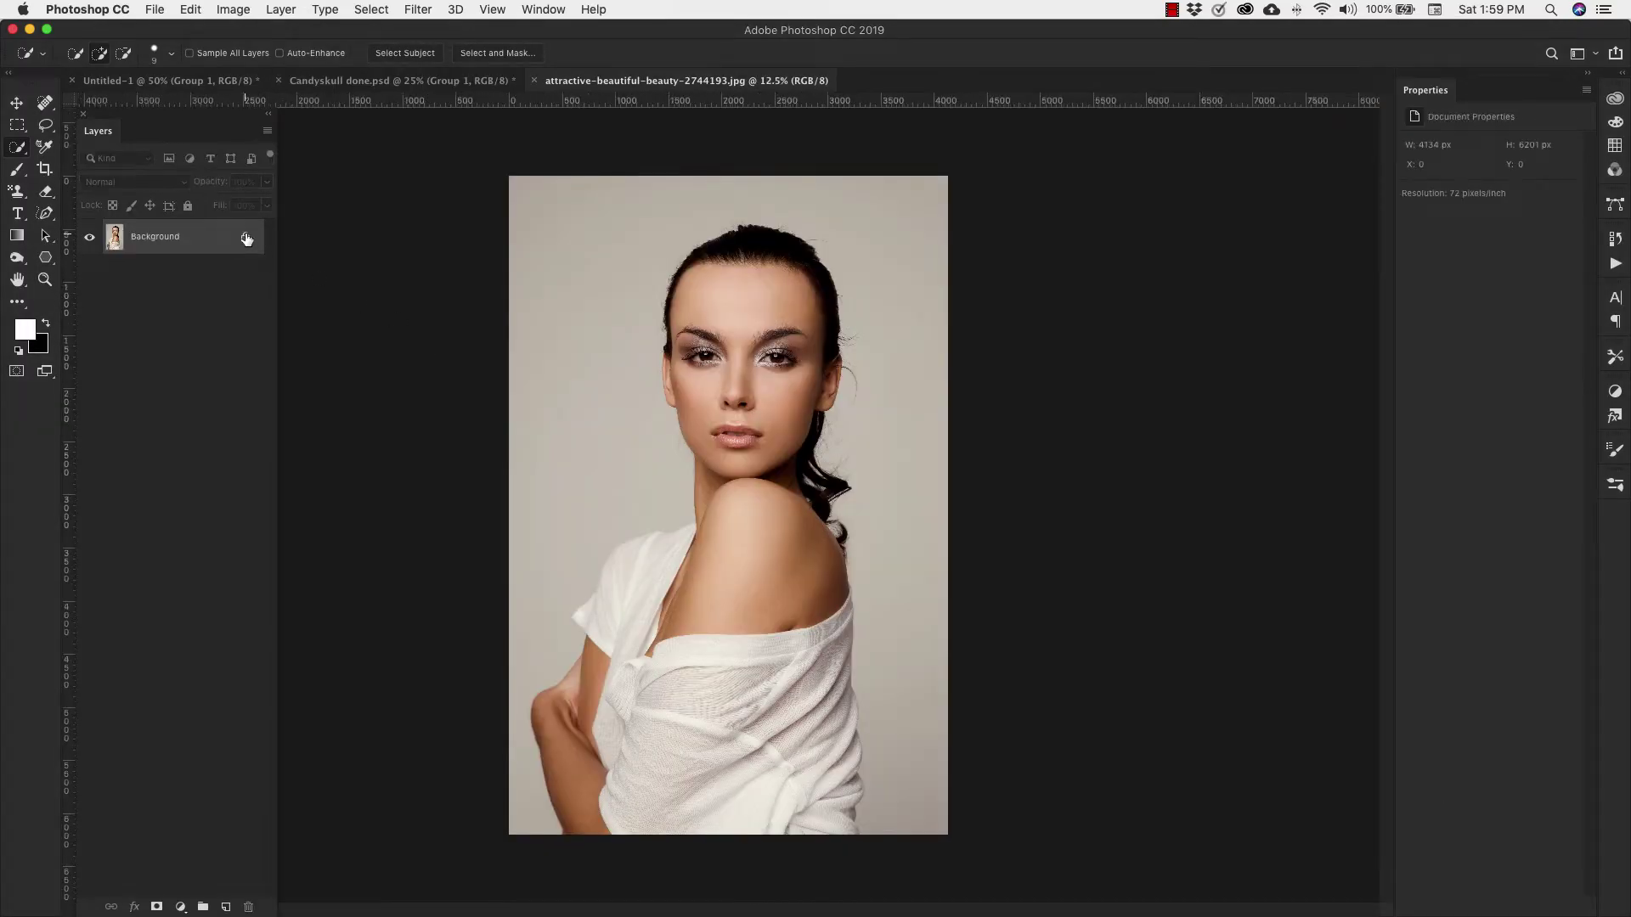
Step: Unlock the Background layer and crop the portrait below the shoulder to a height of about 3607 px
{"action": "left_click", "coordinate": [246, 239]}
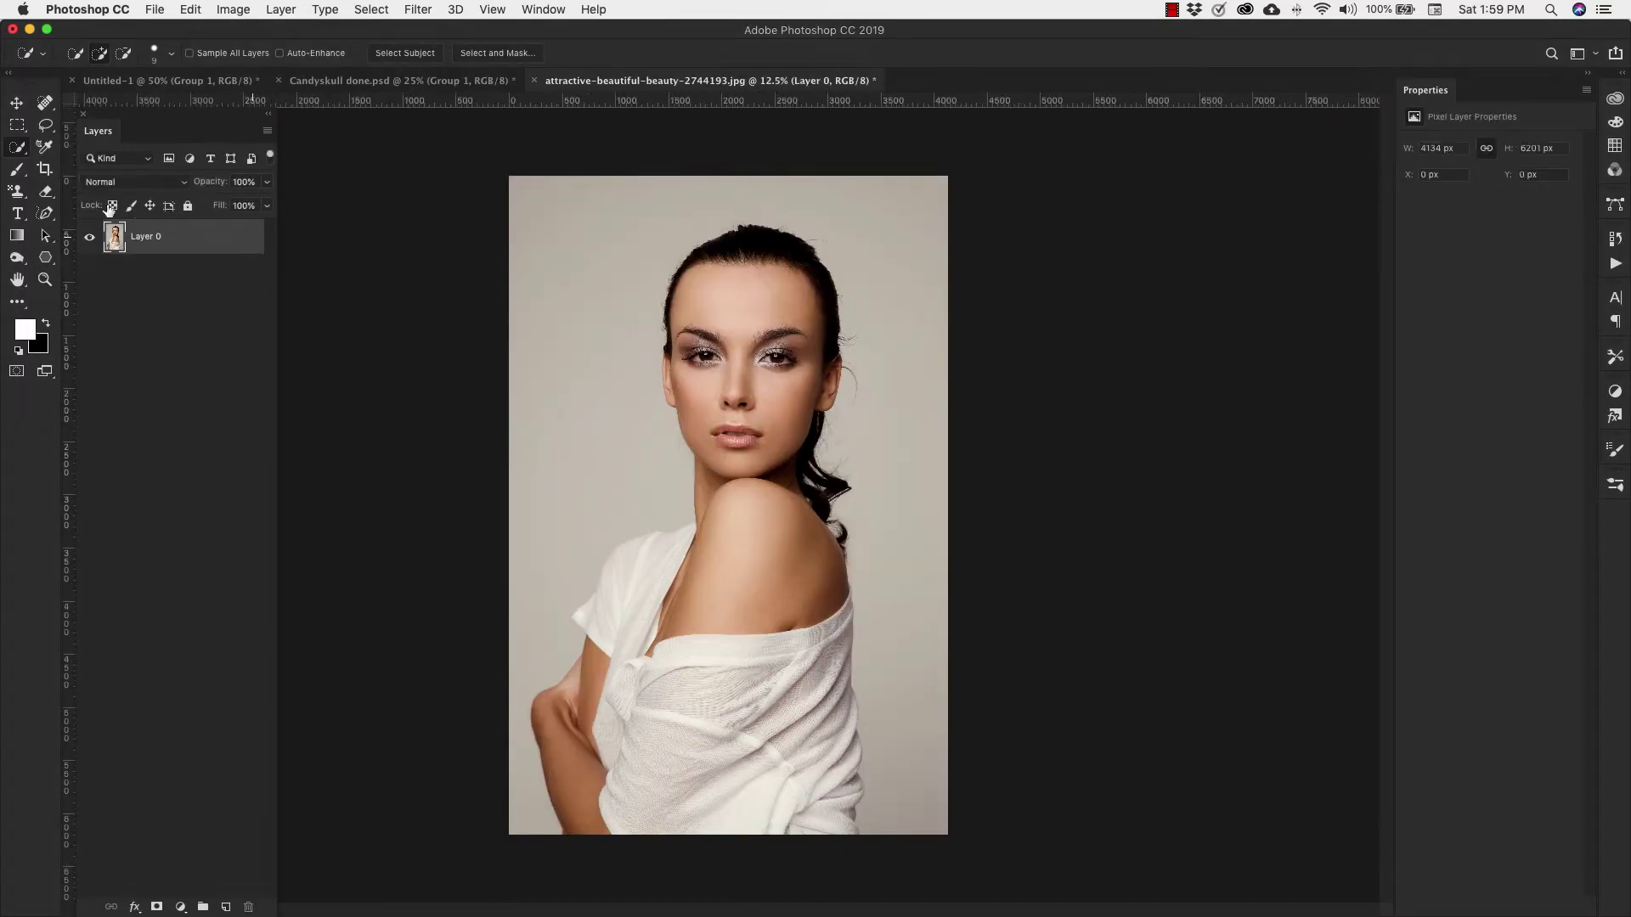
{"action": "left_click", "coordinate": [44, 171]}
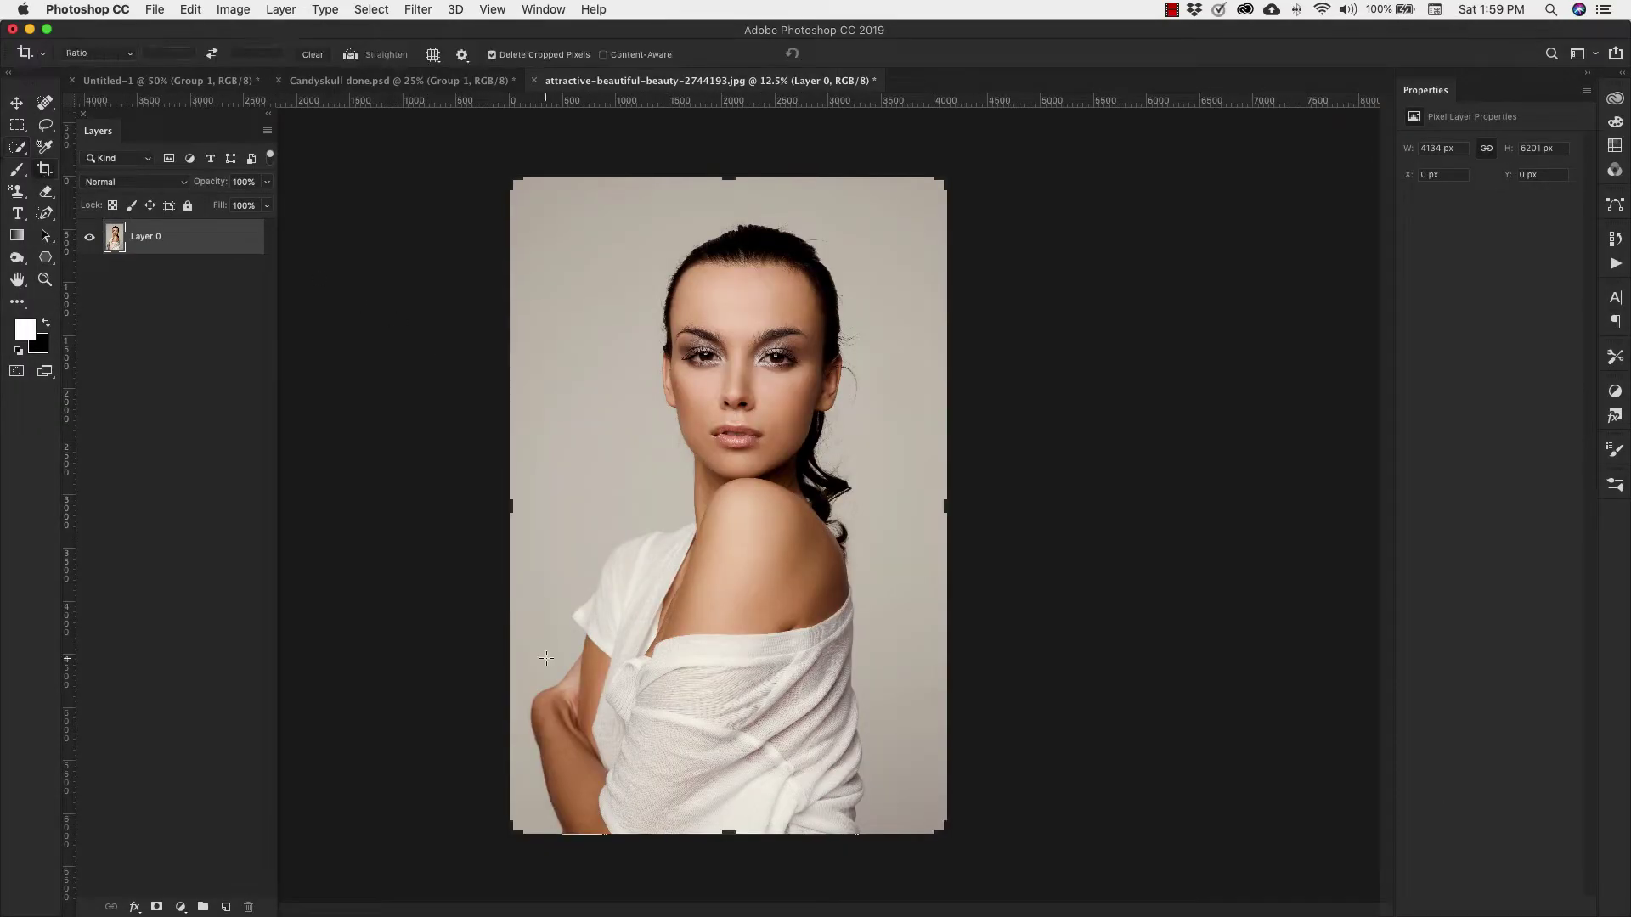
{"action": "left_click_drag", "start_coordinate": [730, 836], "coordinate": [735, 697]}
{"action": "key", "text": "Return"}
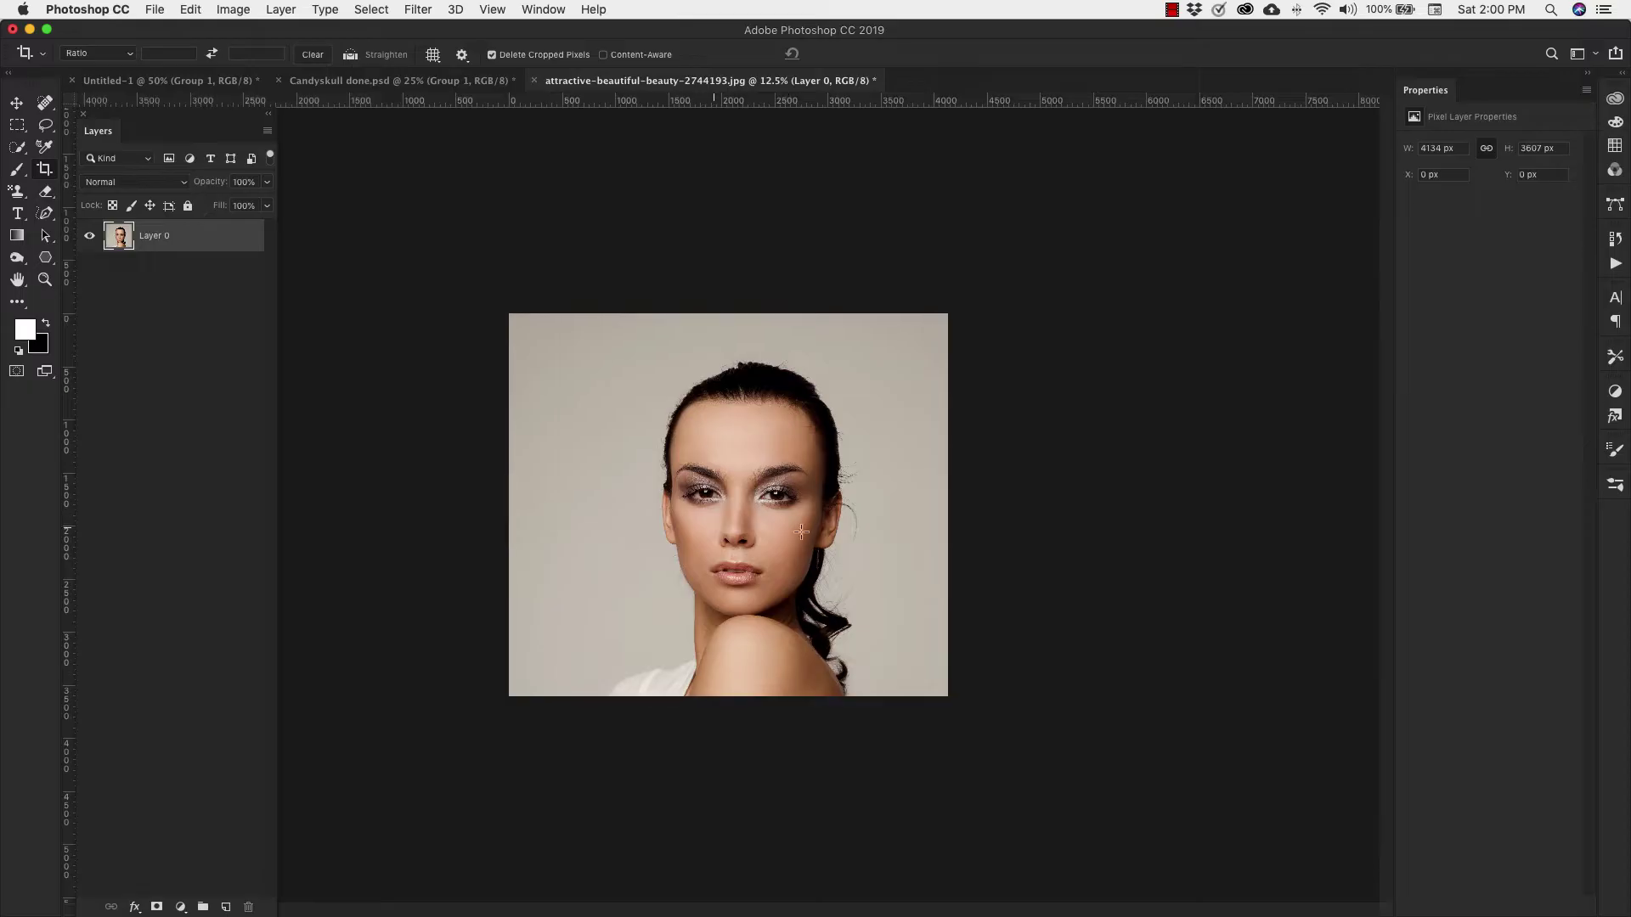
Step: Duplicate Layer 0 twice, place the original beneath the copies, and leave only Layer 0 copy 2 visible
{"action": "key", "text": "z"}
{"action": "key", "text": "super+equal"}
{"action": "key", "text": "super+equal"}
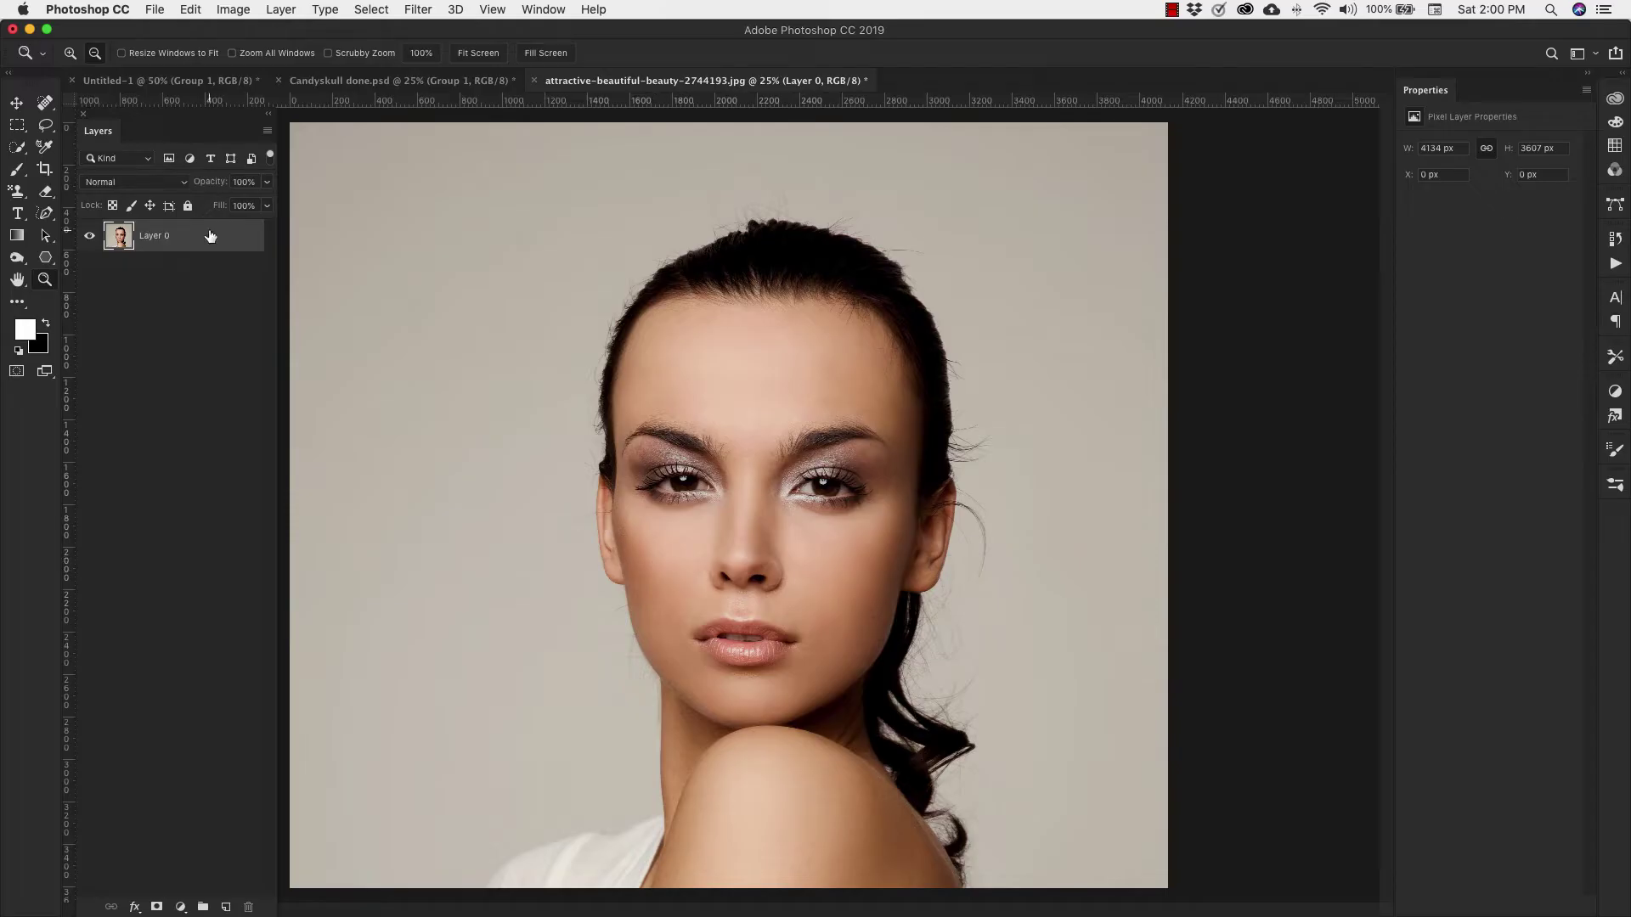
{"action": "left_click_drag", "start_coordinate": [210, 236], "coordinate": [209, 255]}
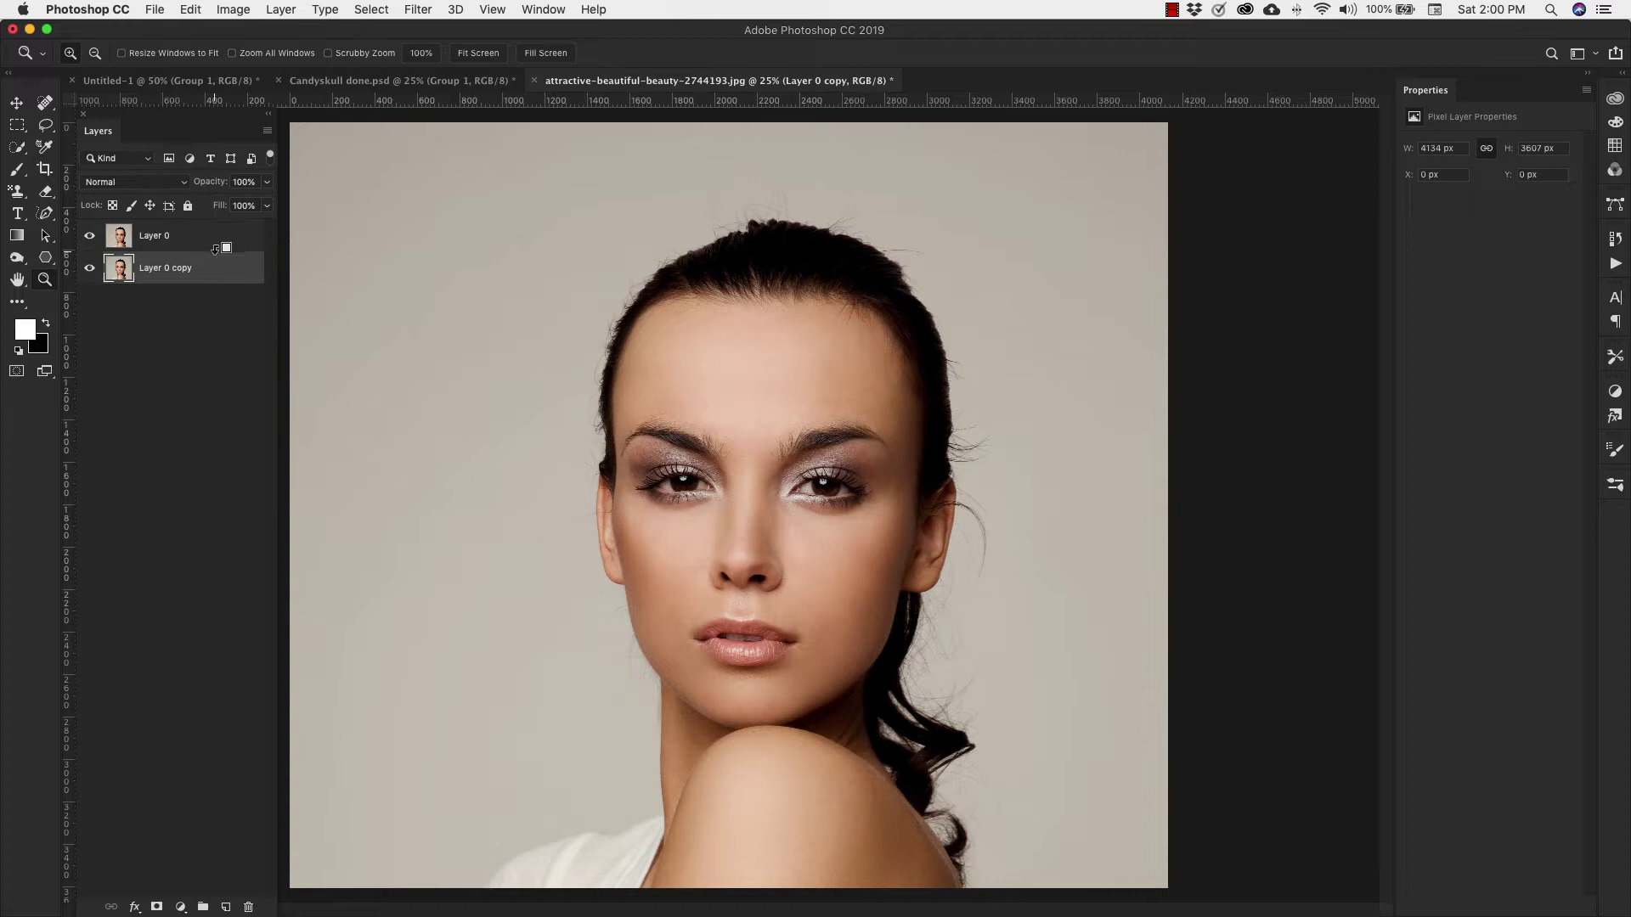
{"action": "left_click_drag", "start_coordinate": [217, 266], "coordinate": [212, 313]}
{"action": "left_click", "coordinate": [89, 300]}
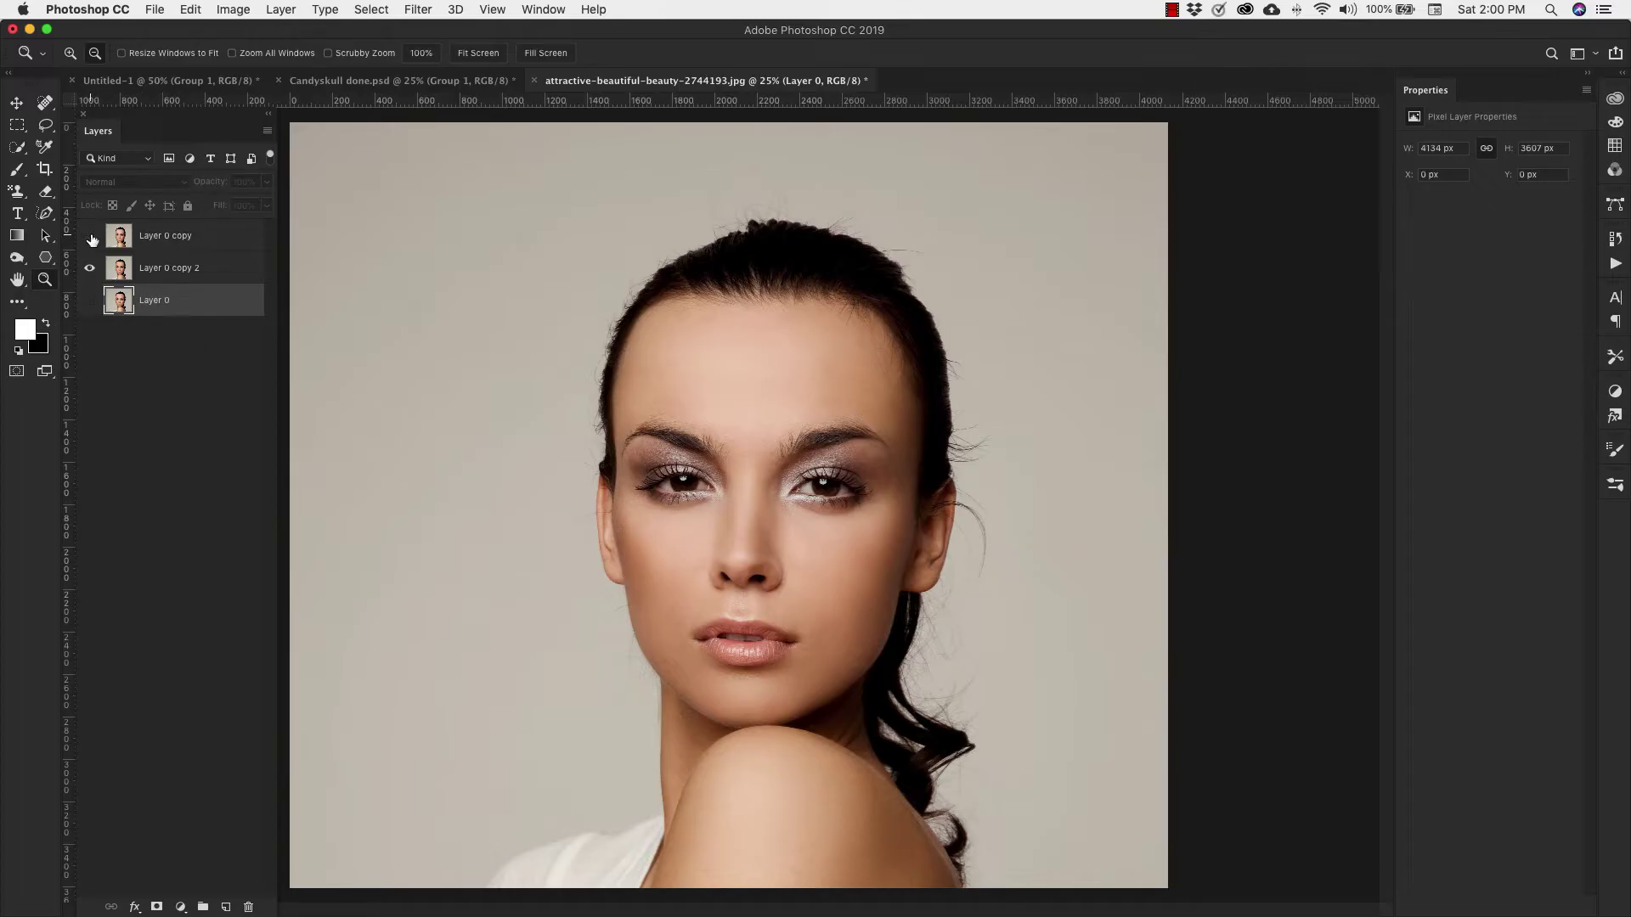
Step: Add a Black & White adjustment above Layer 0 copy 2 with Reds at -16 and Yellows at 24
{"action": "left_click", "coordinate": [192, 268]}
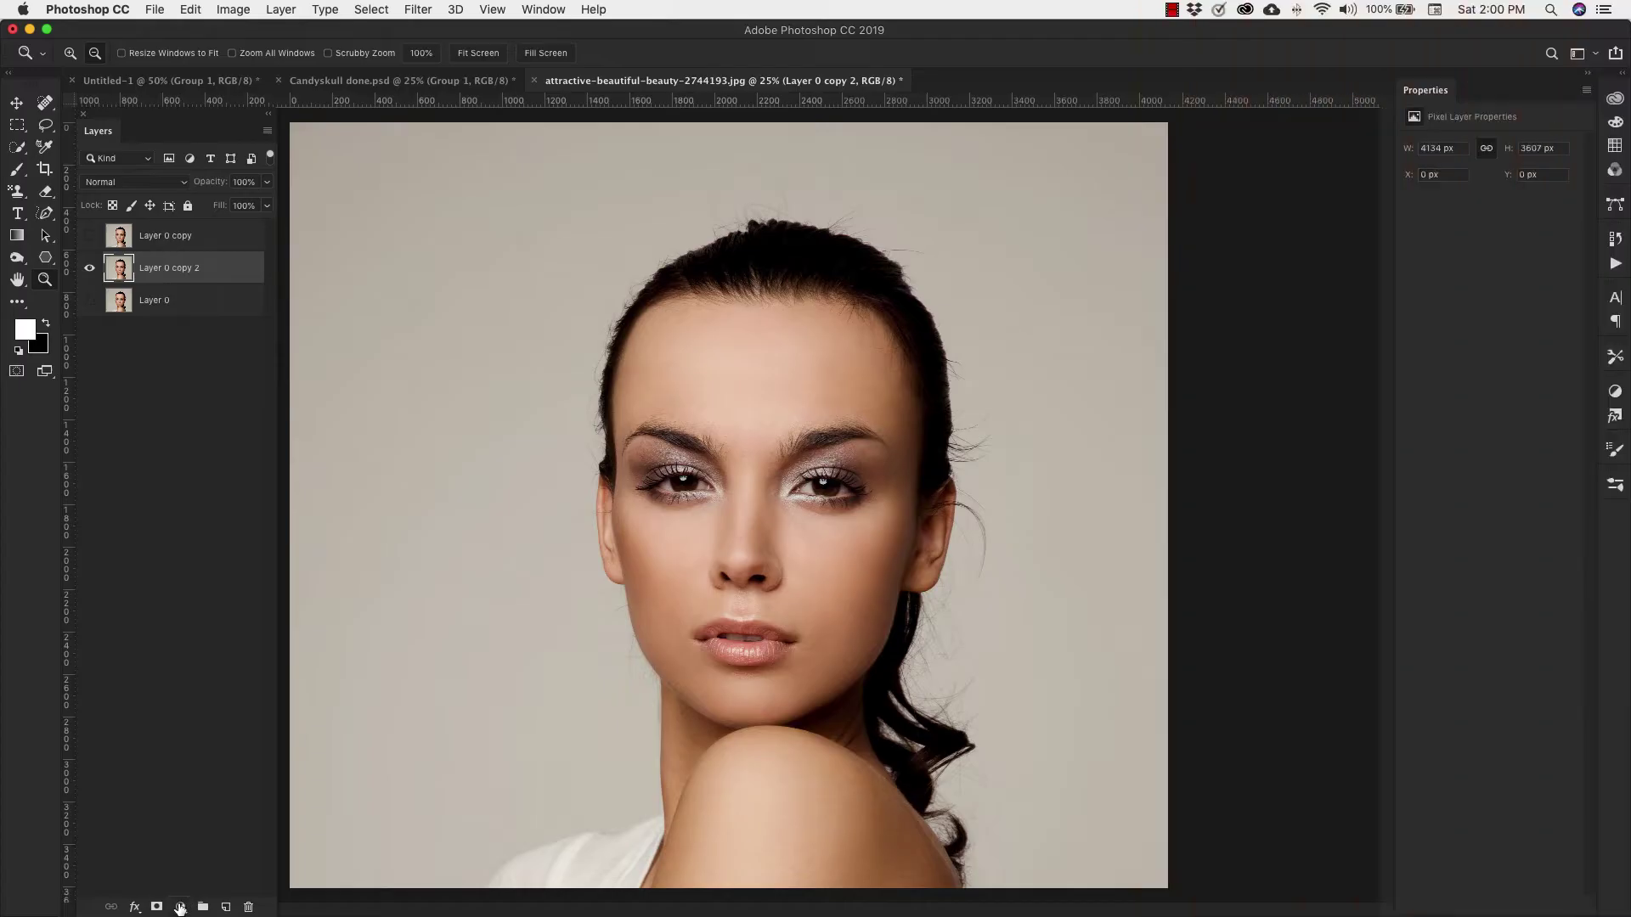
{"action": "left_click", "coordinate": [181, 908]}
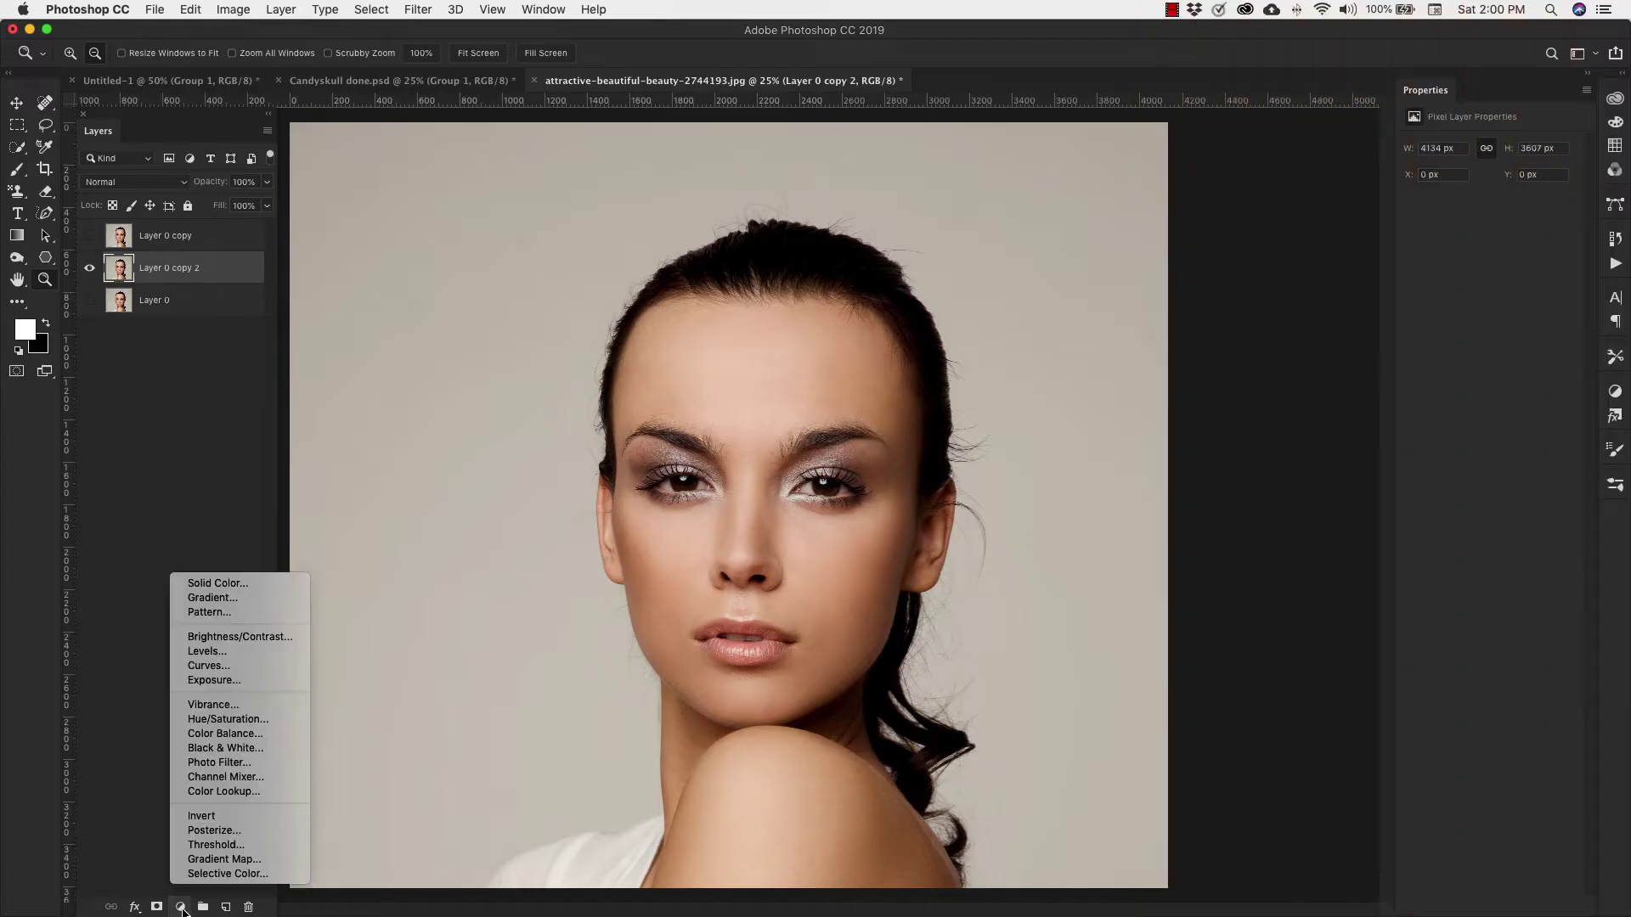
{"action": "left_click", "coordinate": [224, 735]}
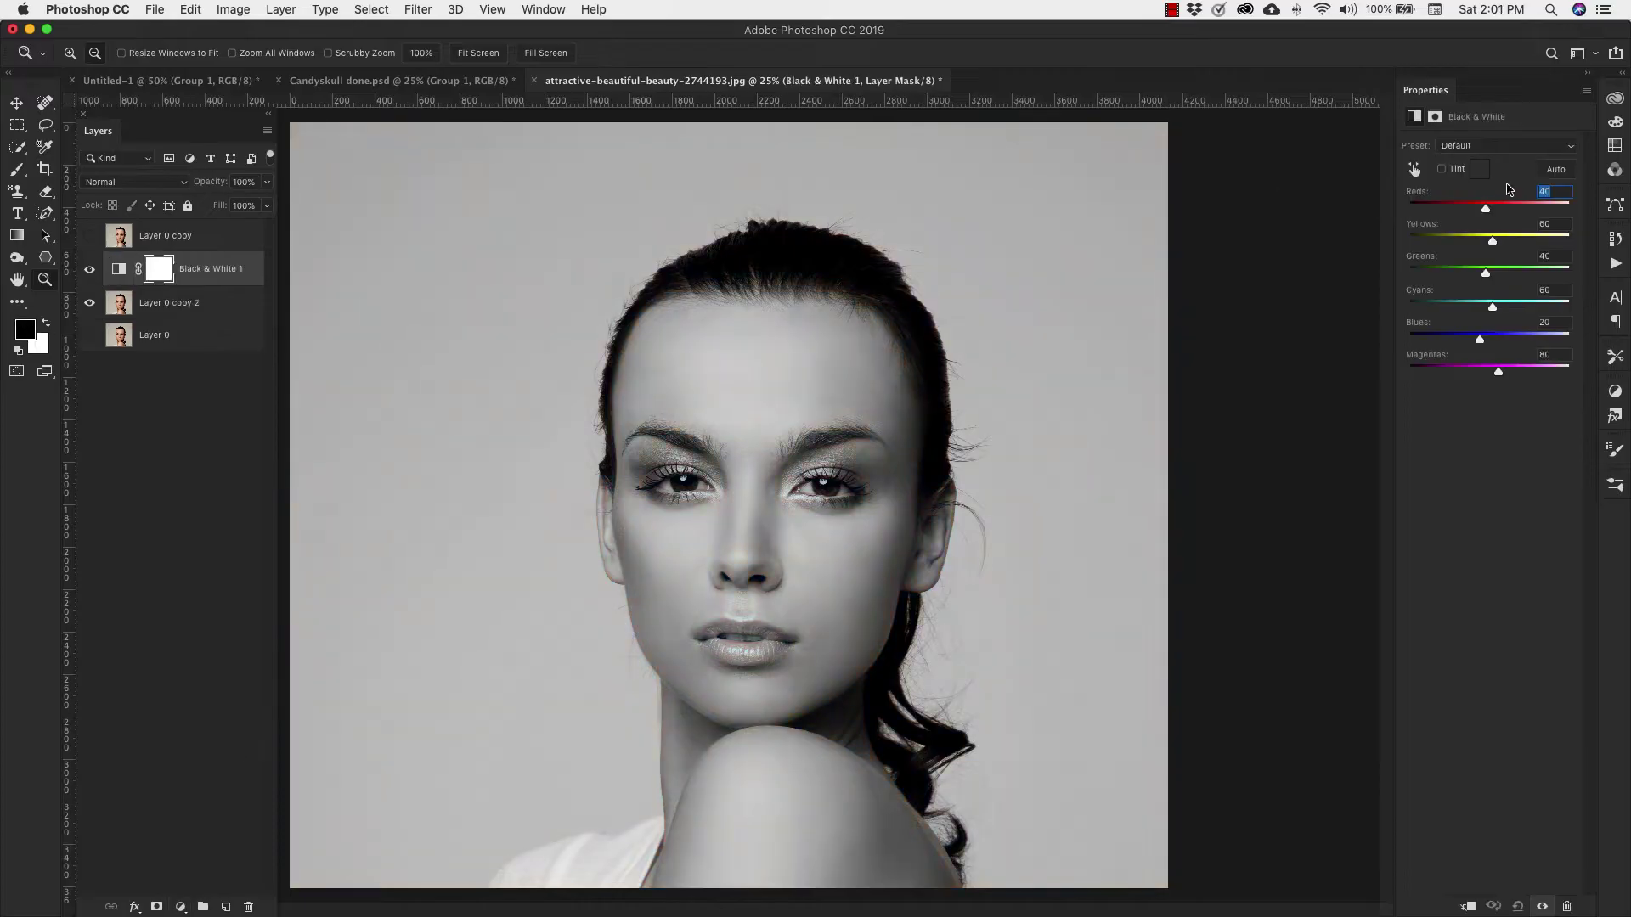
{"action": "left_click_drag", "start_coordinate": [1489, 211], "coordinate": [1484, 210]}
{"action": "left_click_drag", "start_coordinate": [1489, 208], "coordinate": [1468, 212]}
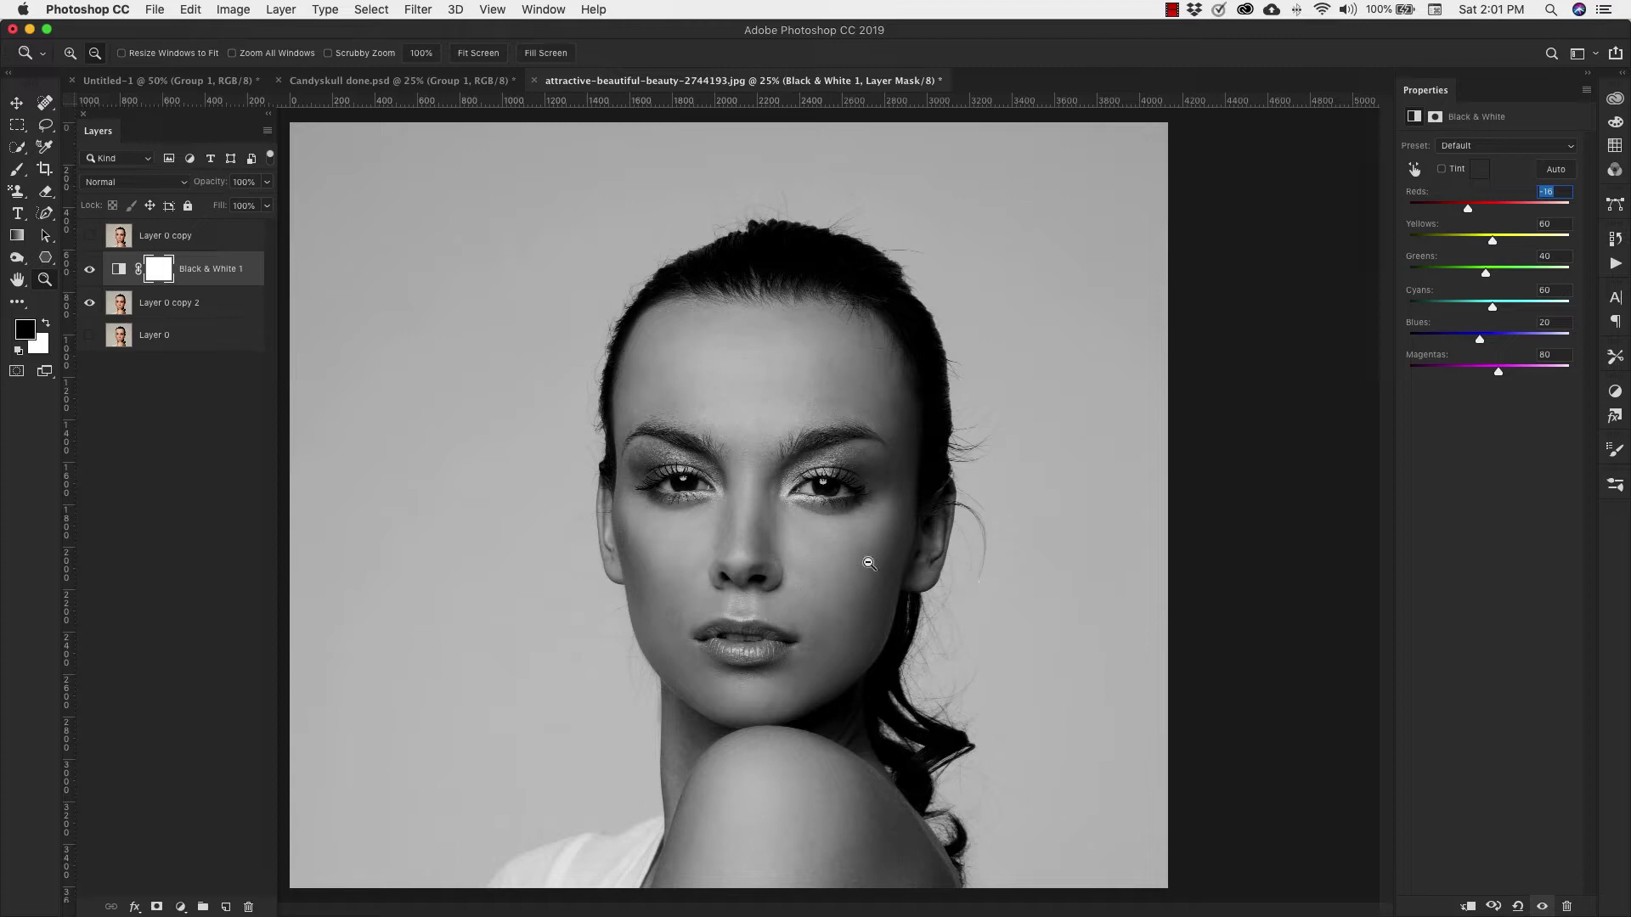
{"action": "mouse_move", "coordinate": [1492, 242]}
{"action": "left_mouse_down"}
{"action": "mouse_move", "coordinate": [1509, 245]}
{"action": "mouse_move", "coordinate": [1491, 245]}
{"action": "left_mouse_up"}
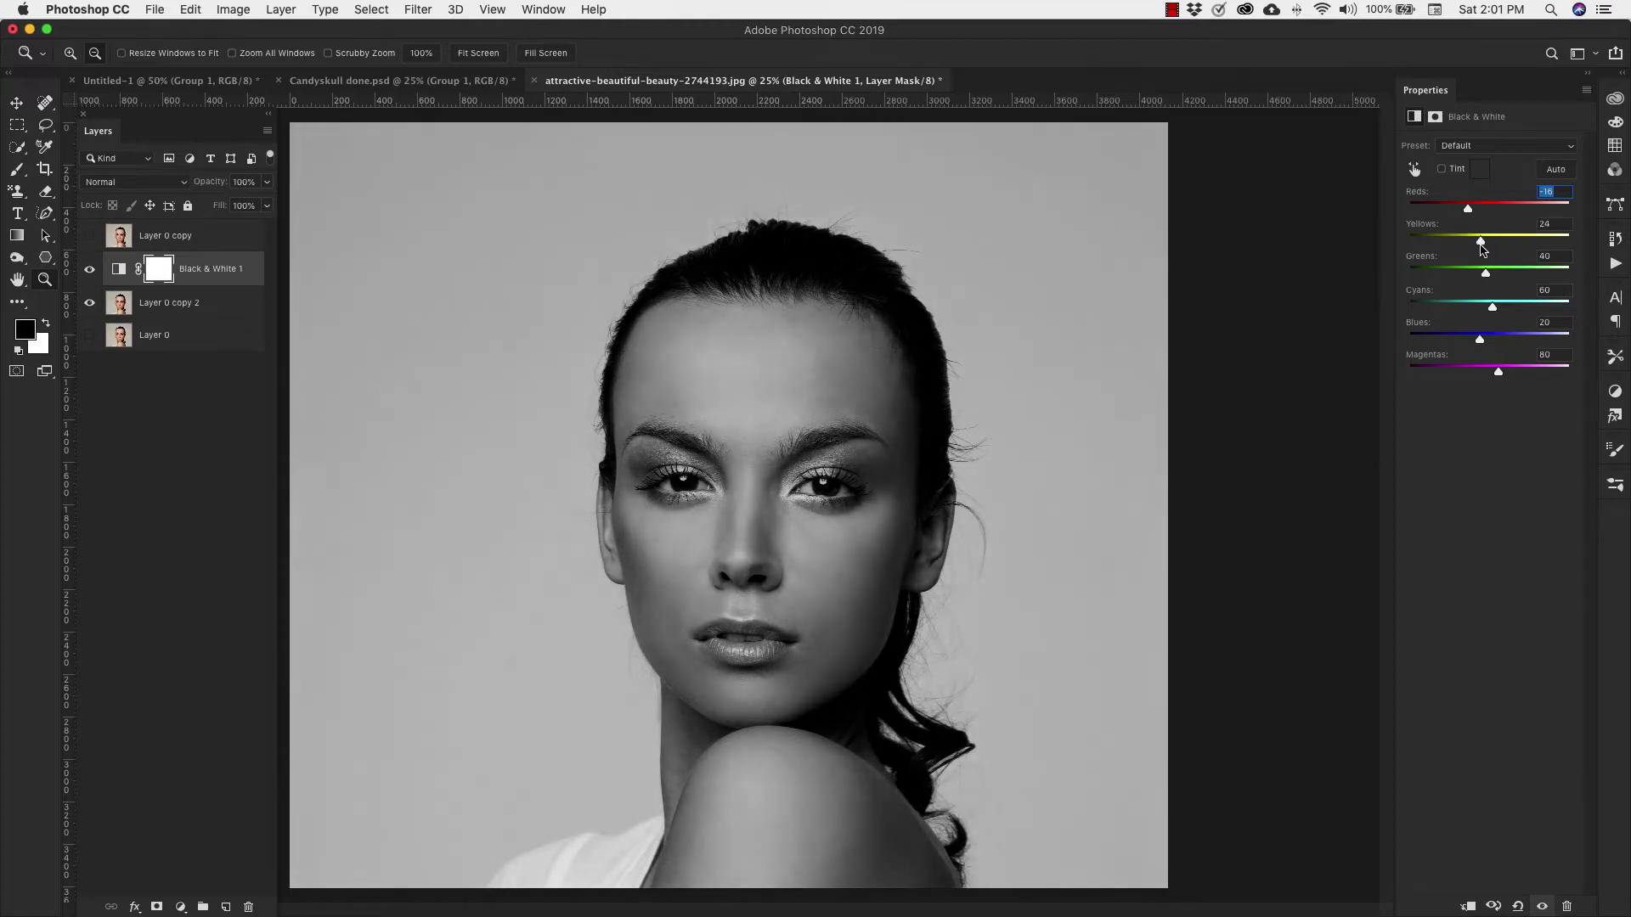
Step: Merge the Black & White adjustment with Layer 0 copy 2 and apply a Gaussian Blur with a 9.7-pixel radius
{"action": "left_click", "coordinate": [119, 269]}
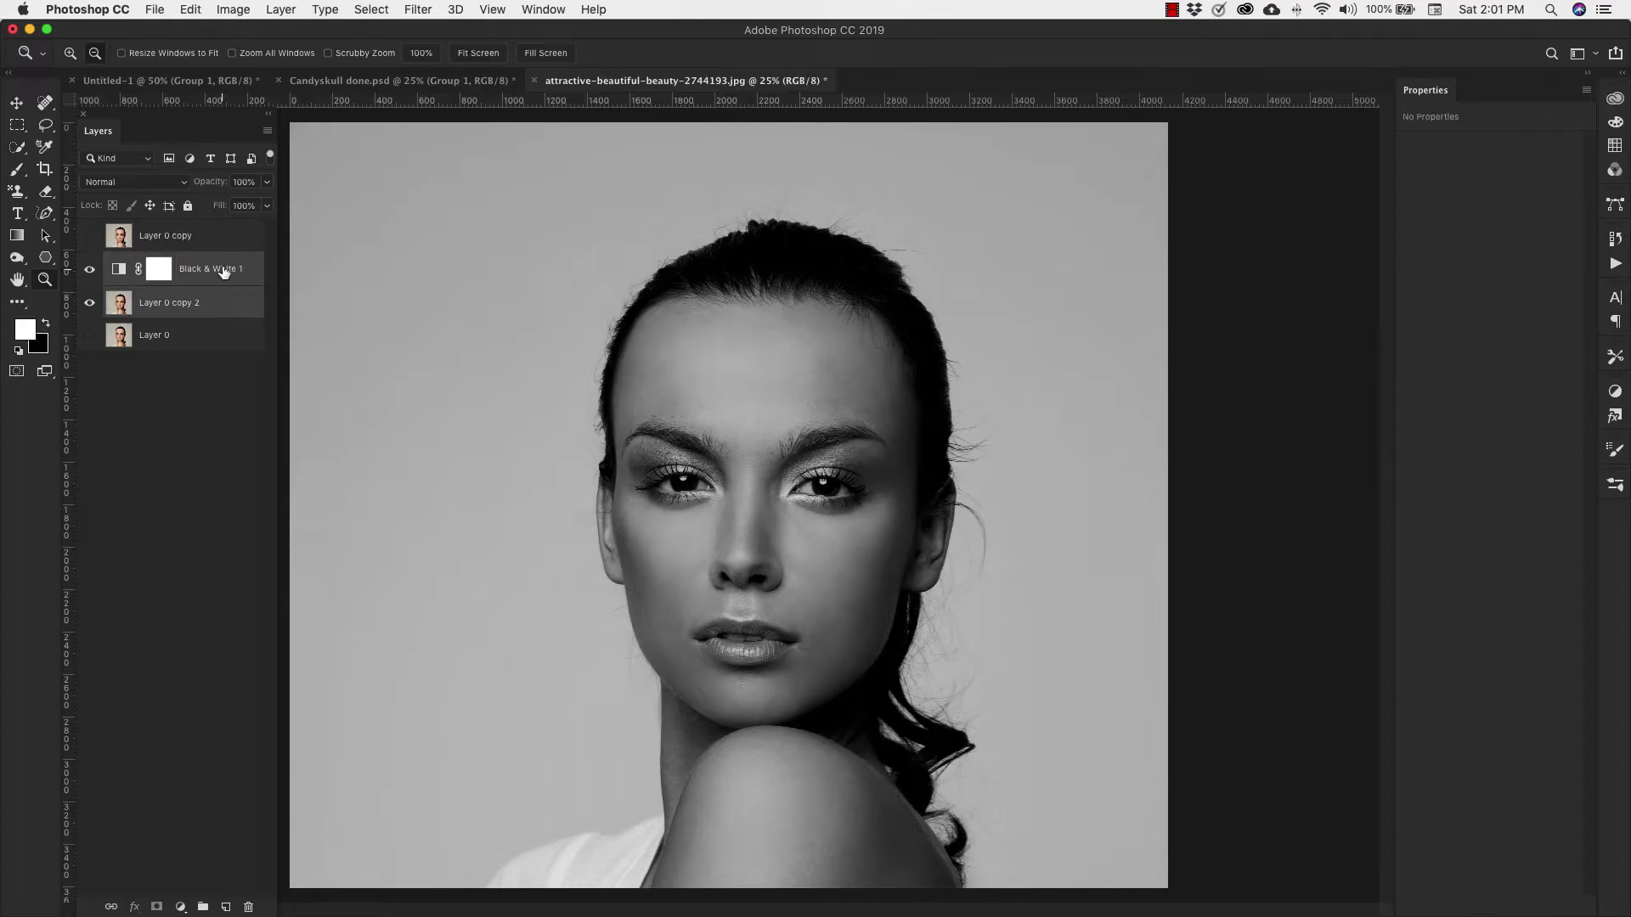
{"action": "key", "text": "super+e"}
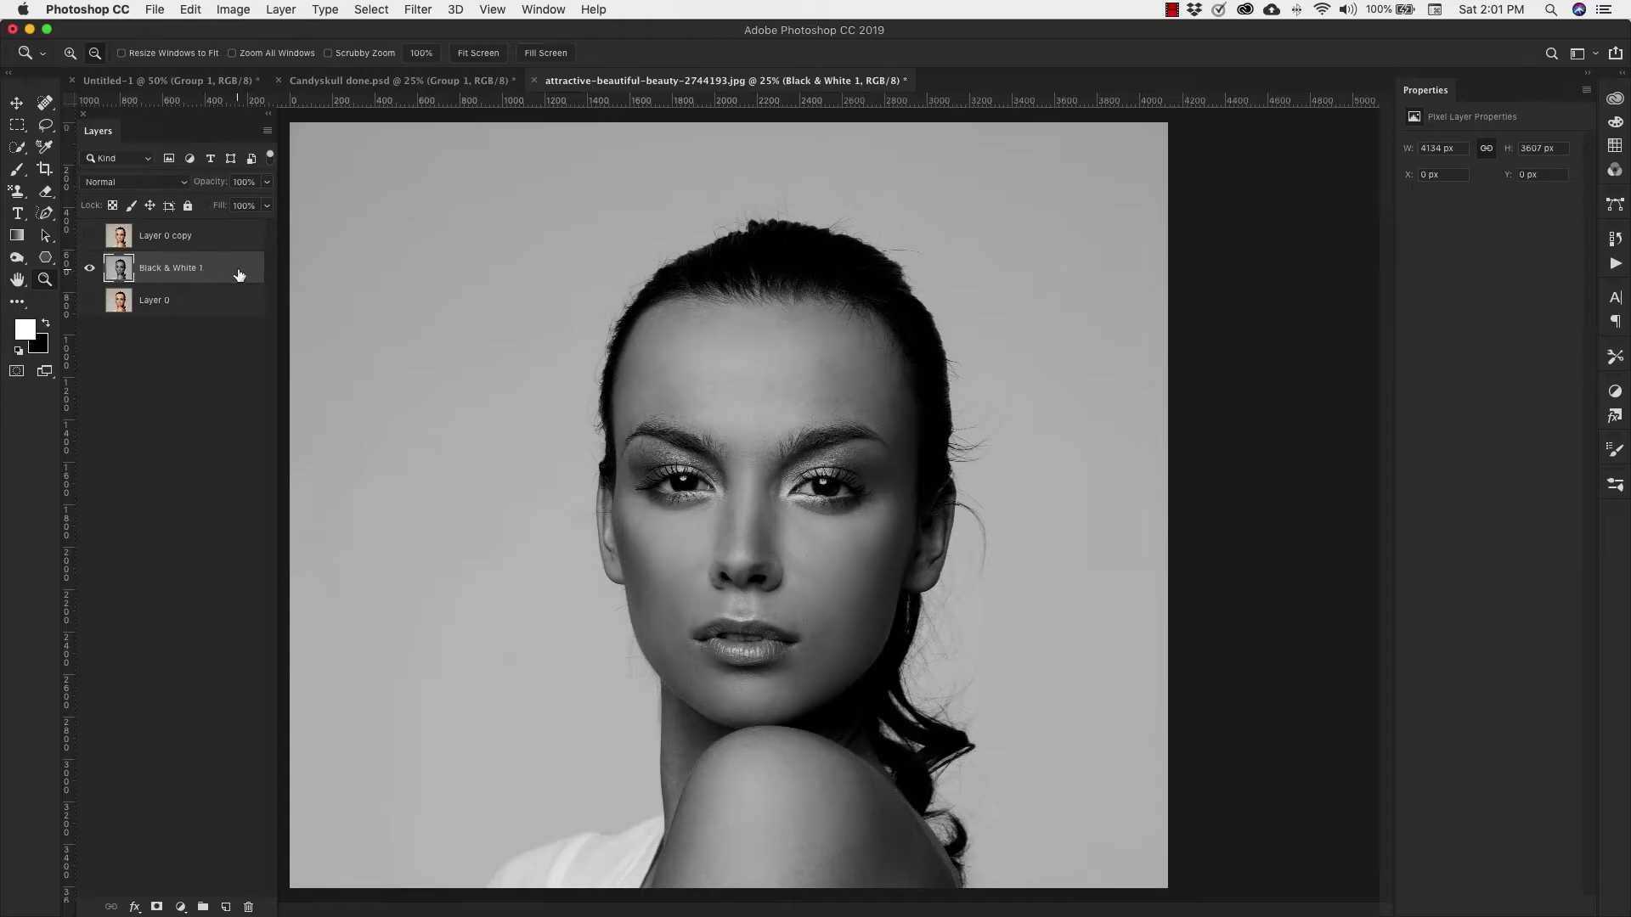
{"action": "left_click", "coordinate": [425, 12]}
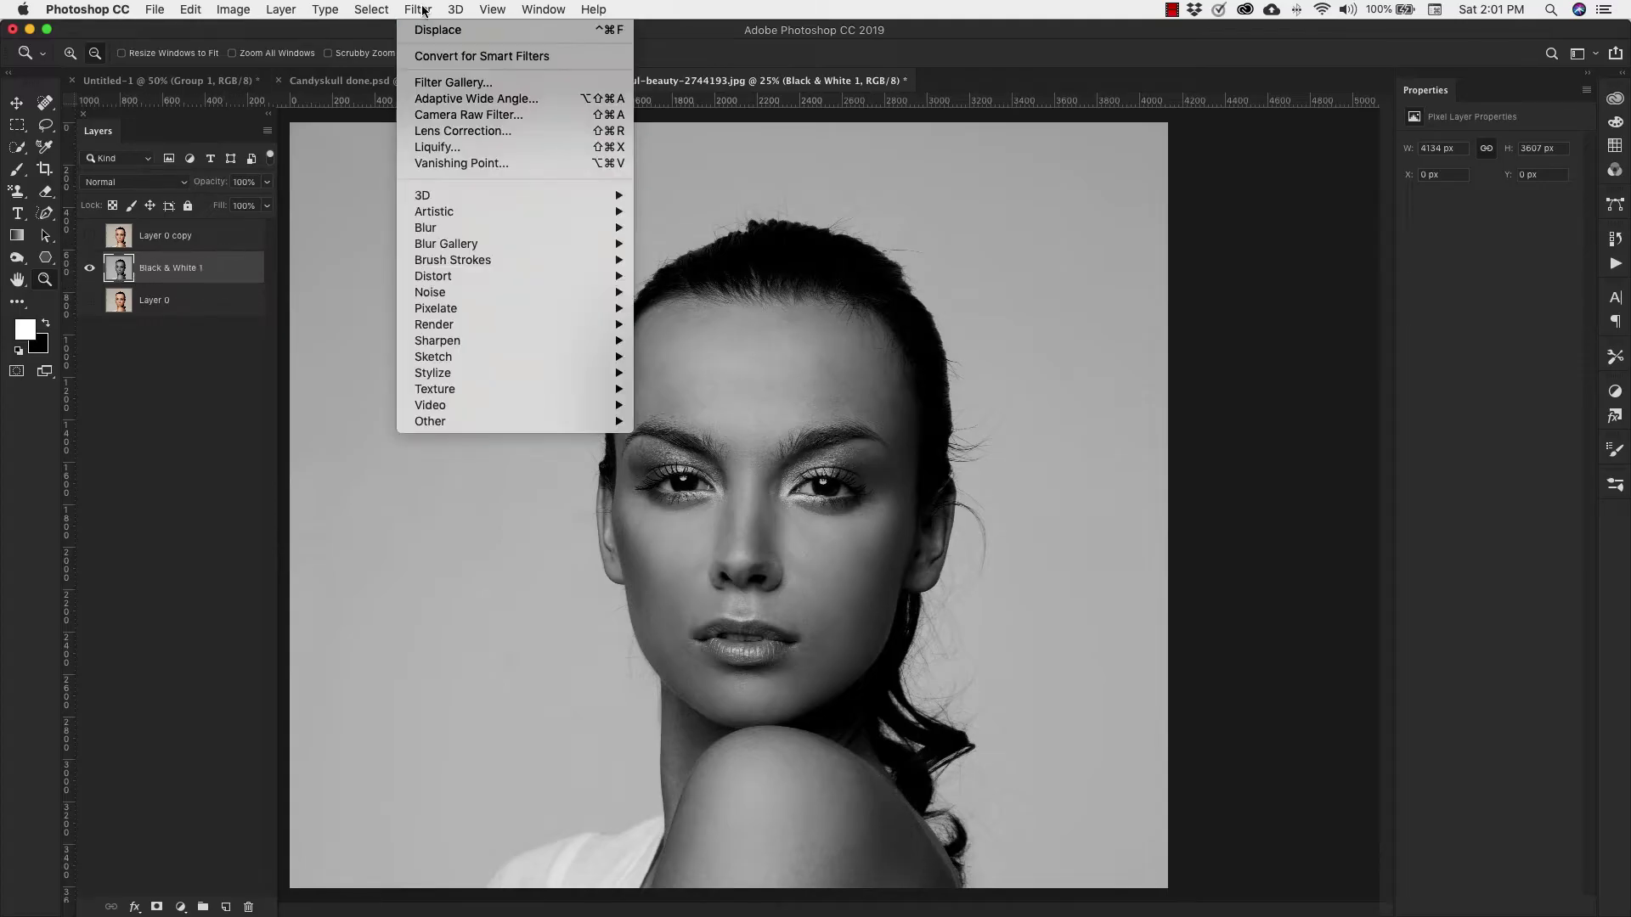
{"action": "mouse_move", "coordinate": [559, 229]}
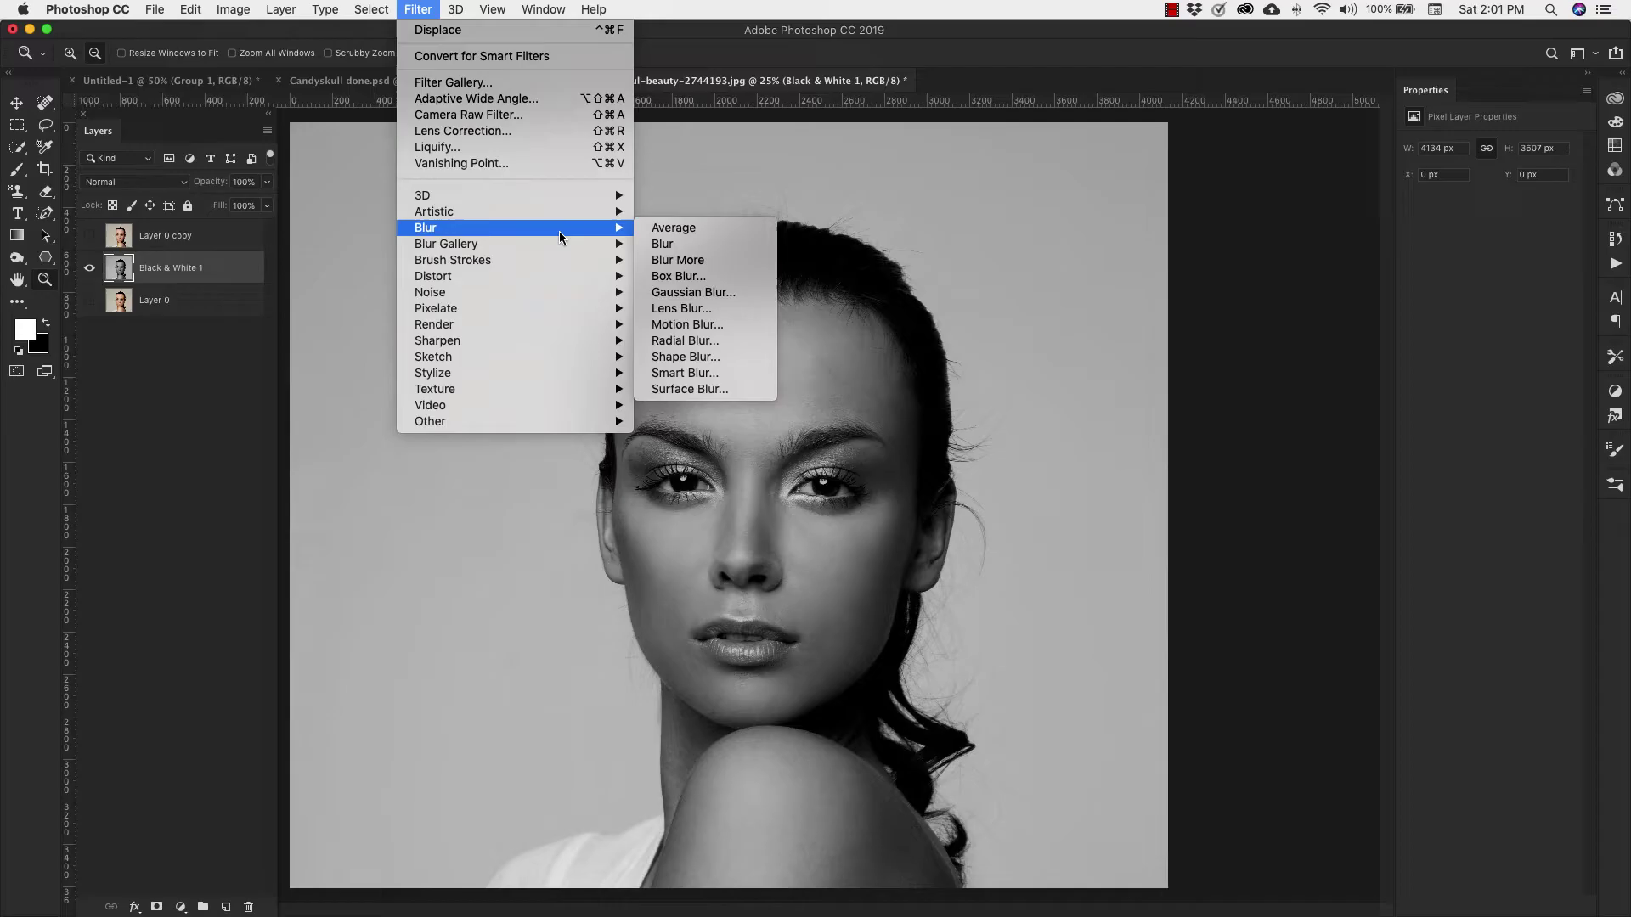
{"action": "left_click", "coordinate": [689, 294]}
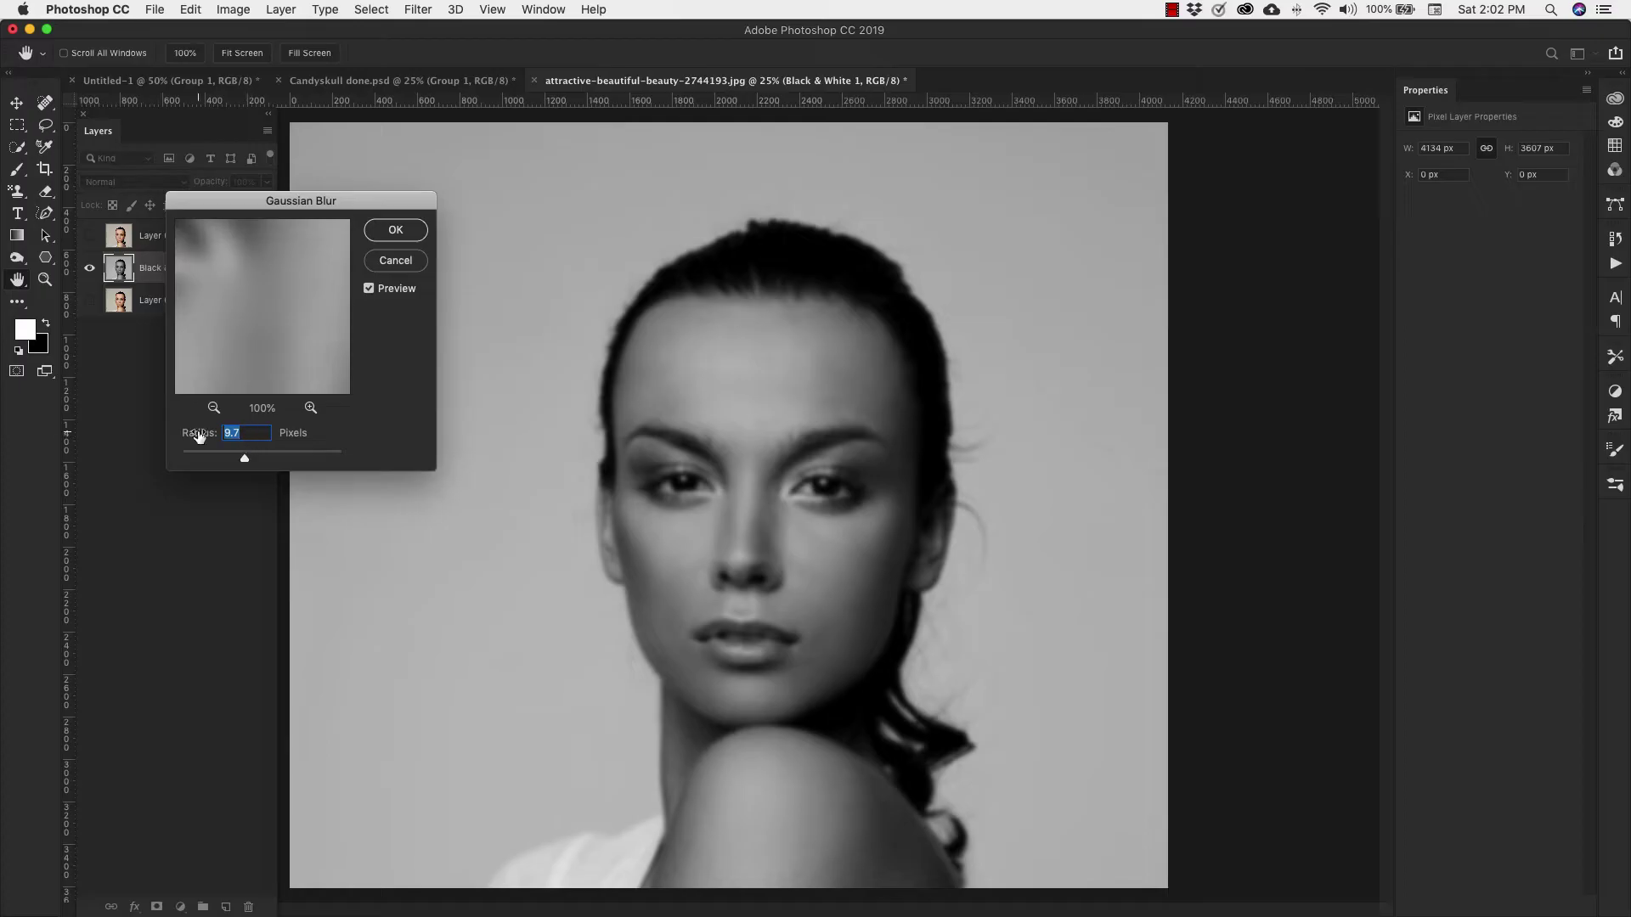
{"action": "key", "text": "Return"}
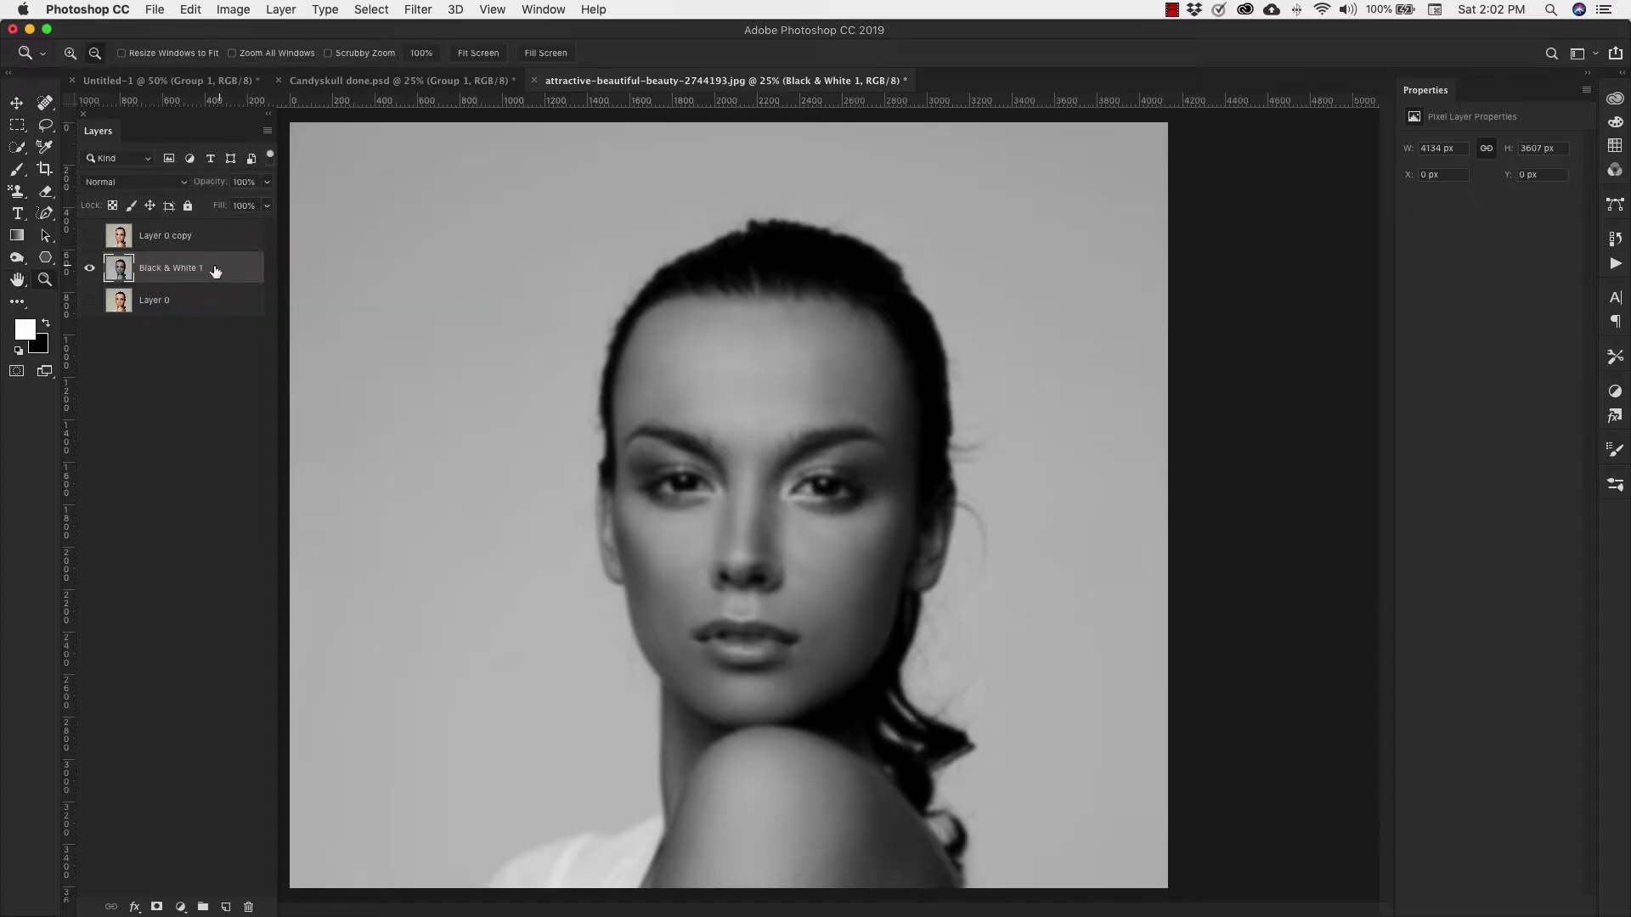
Step: Duplicate the blurred black-and-white layer into a new document named contour
{"action": "right_click", "coordinate": [214, 270]}
{"action": "left_click", "coordinate": [264, 260]}
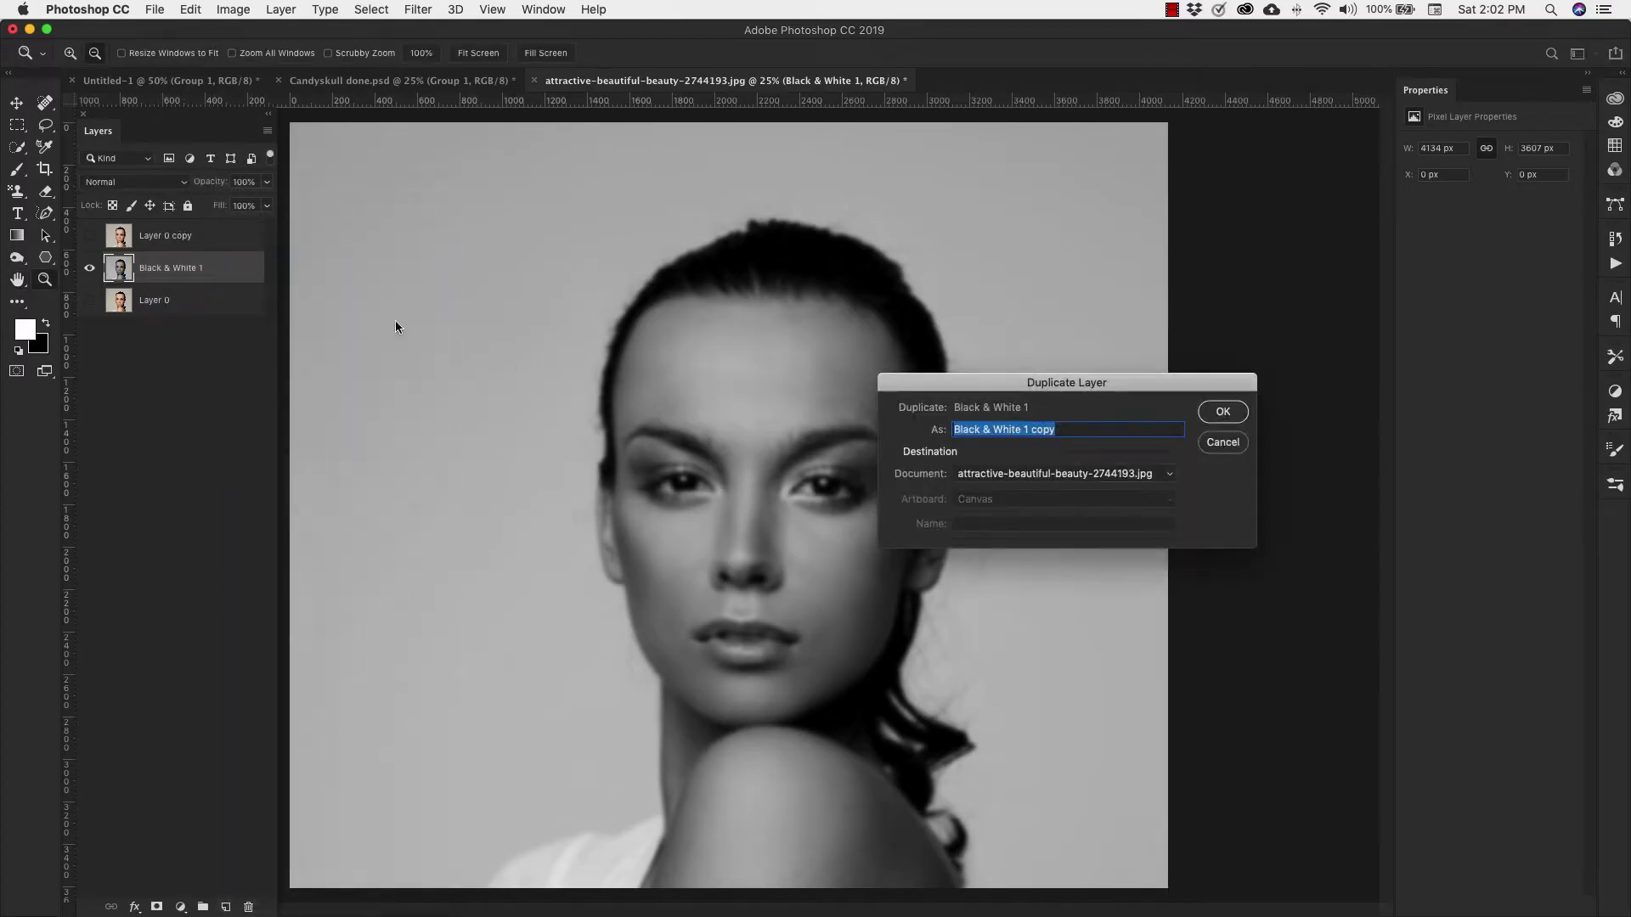
{"action": "left_click", "coordinate": [1106, 476]}
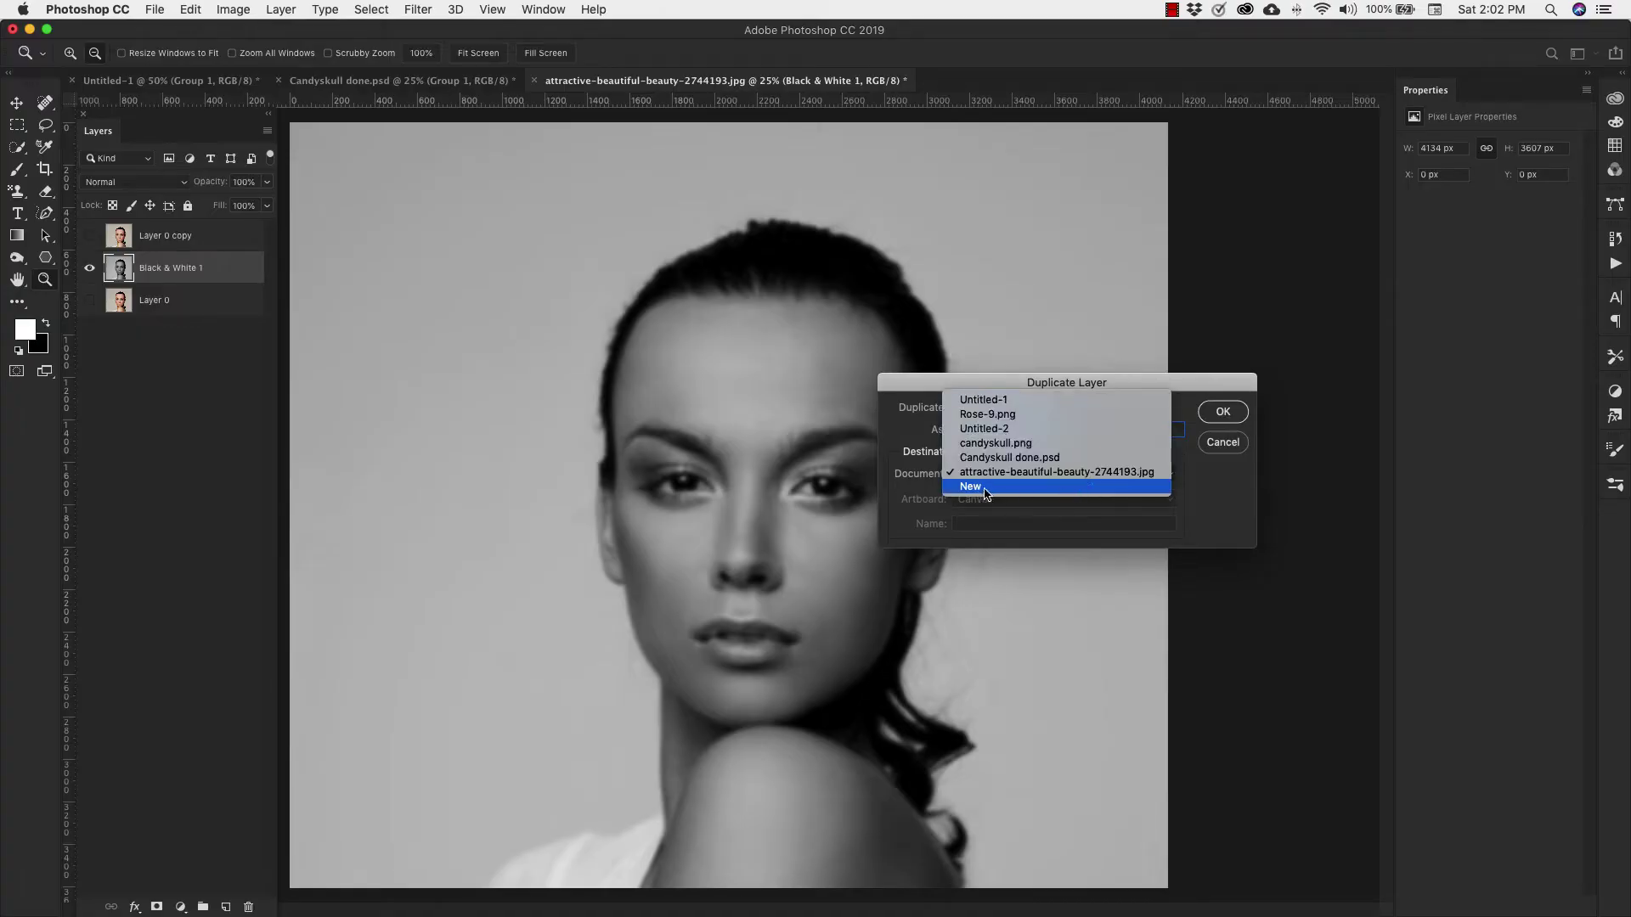
{"action": "left_click", "coordinate": [1011, 487]}
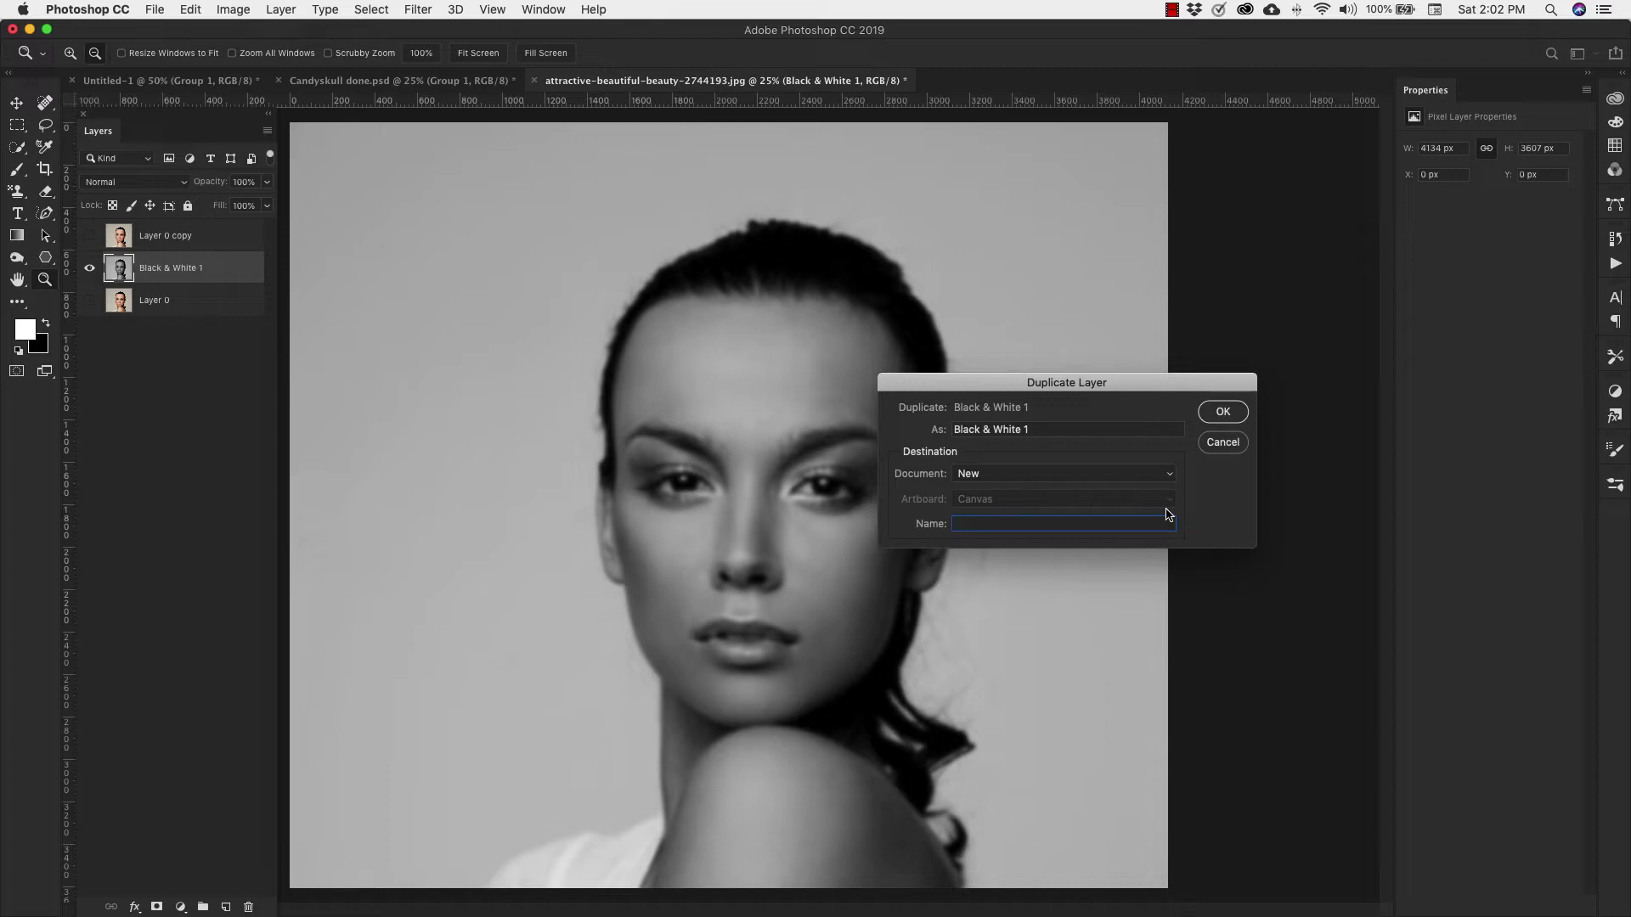
{"action": "type", "text": "cou"}
{"action": "left_click", "coordinate": [1224, 413]}
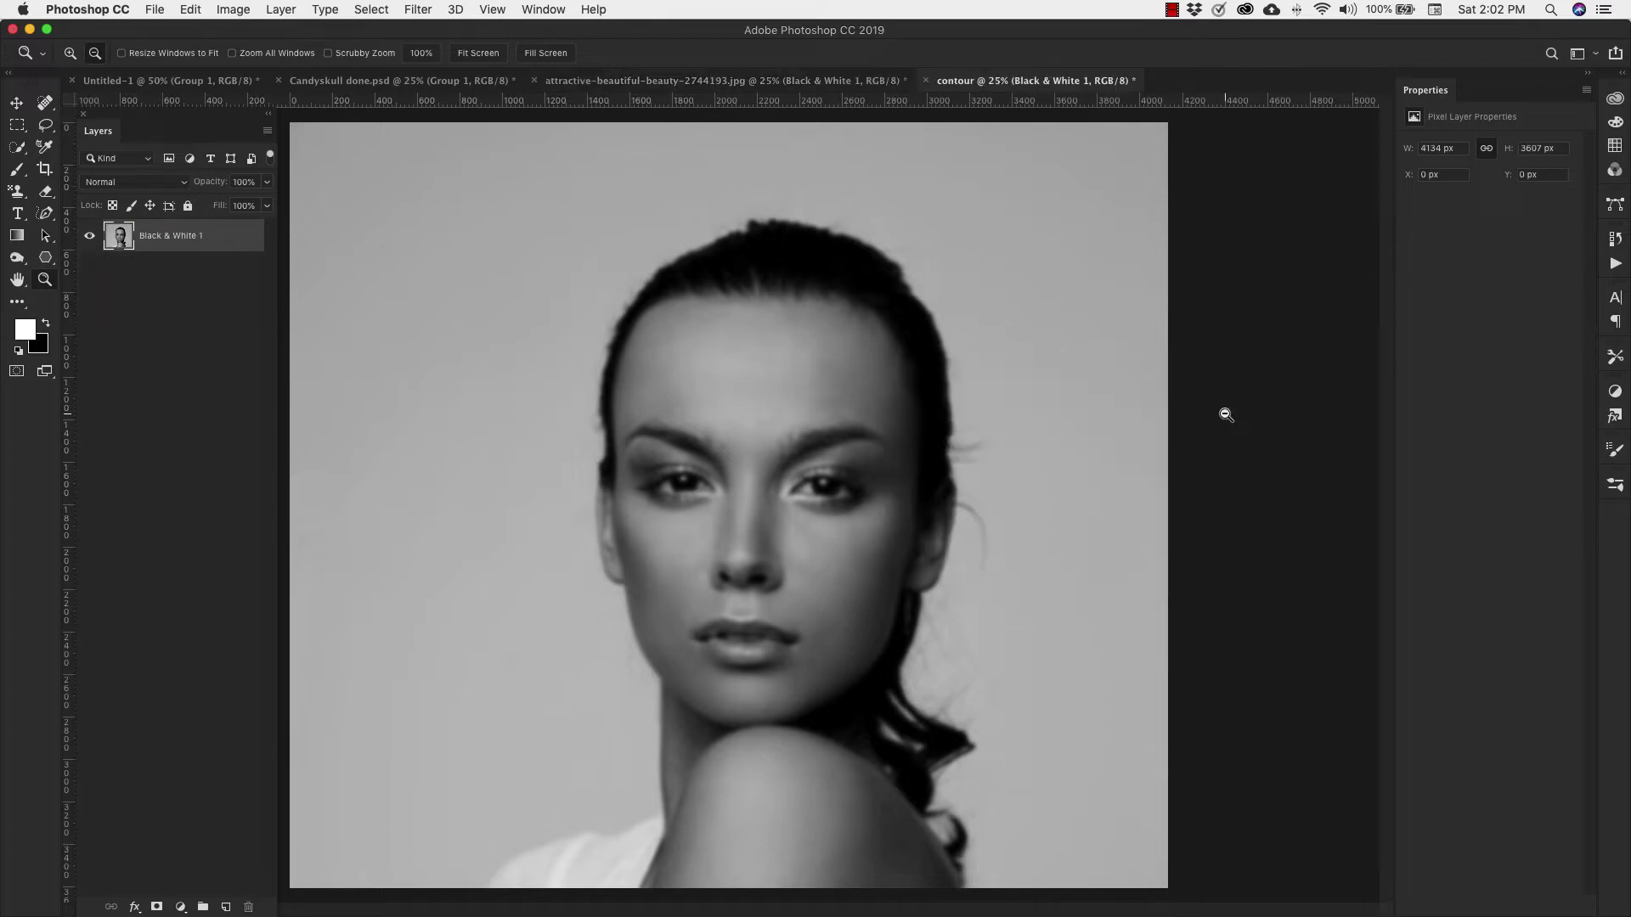
Step: Save the new document as contour.psd in the Displacement tutorial folder and close it
{"action": "left_click", "coordinate": [927, 81]}
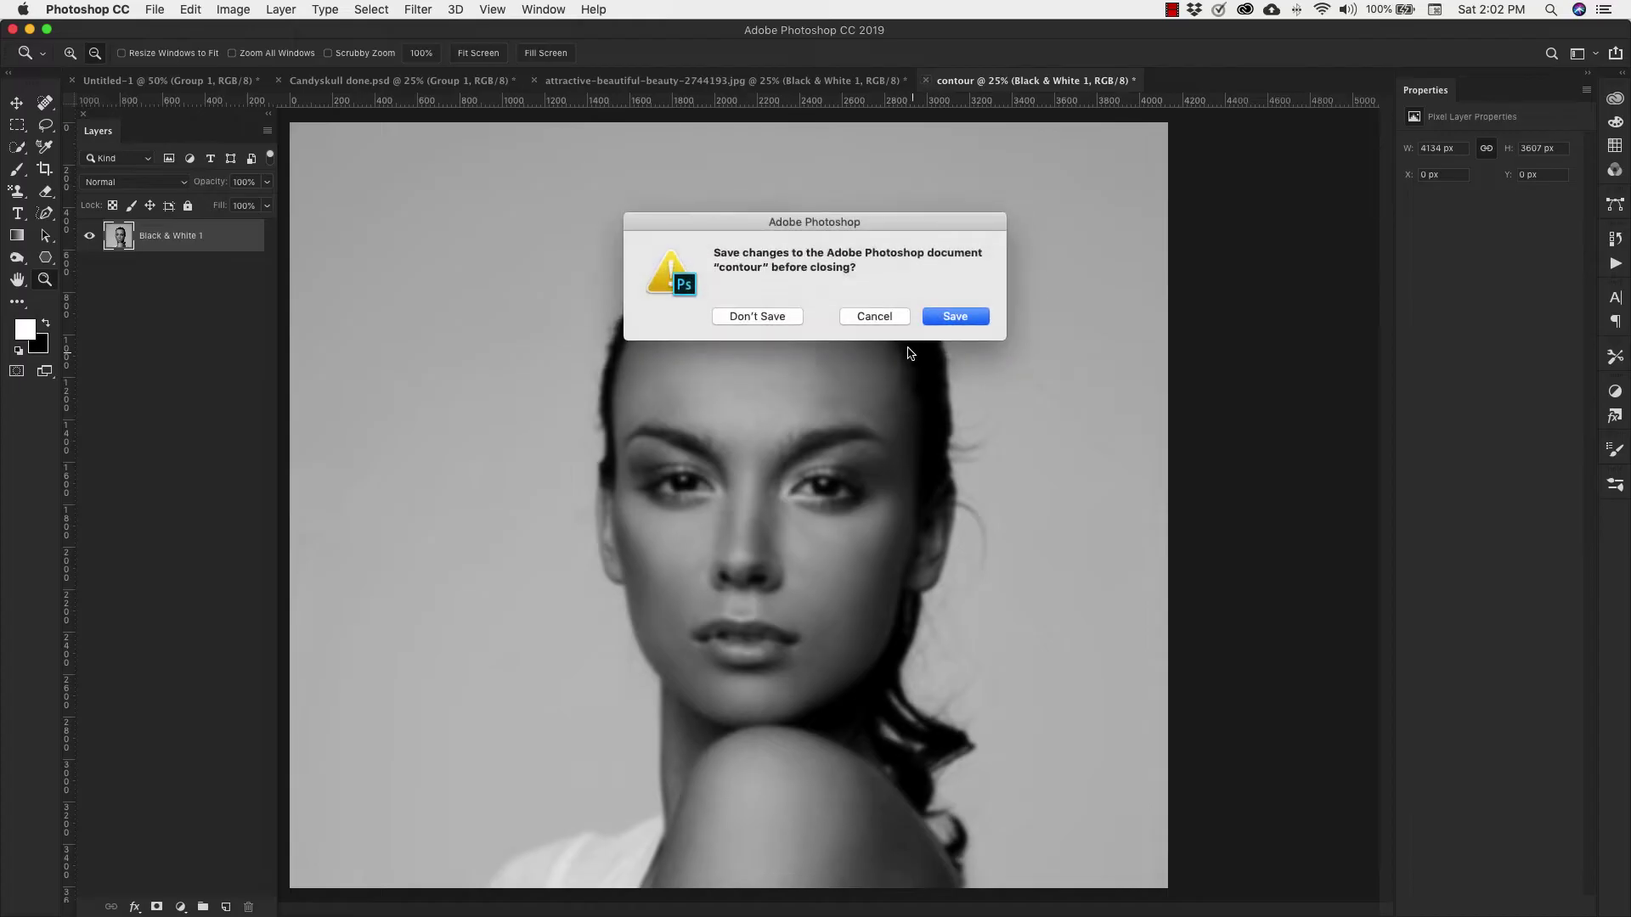
{"action": "left_click", "coordinate": [941, 318]}
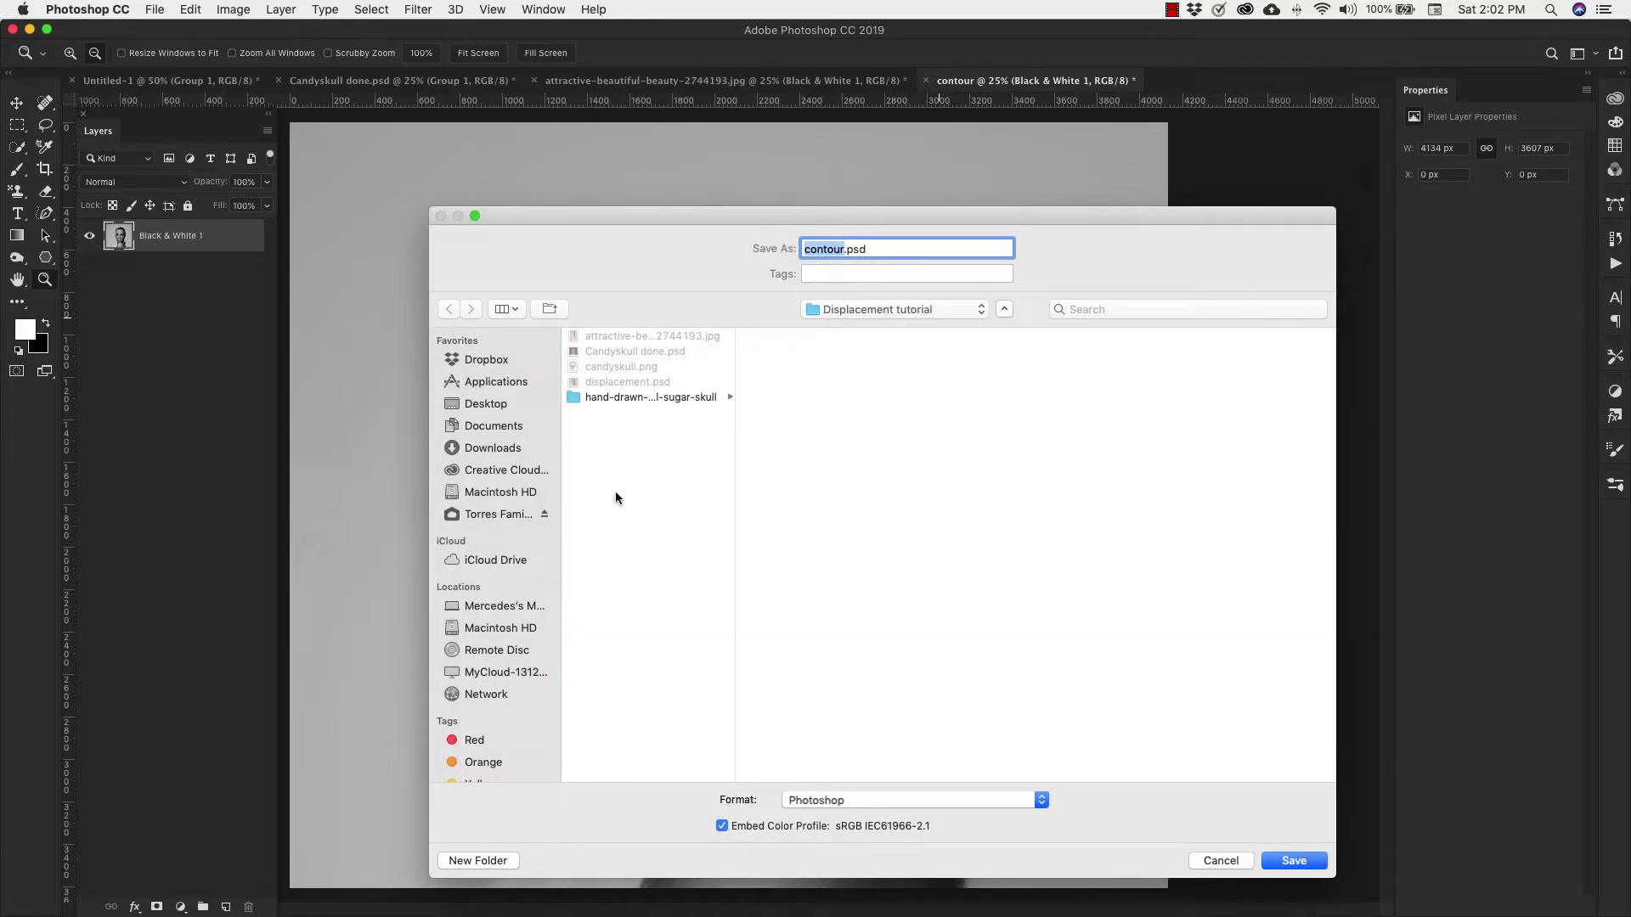
{"action": "key", "text": "Return"}
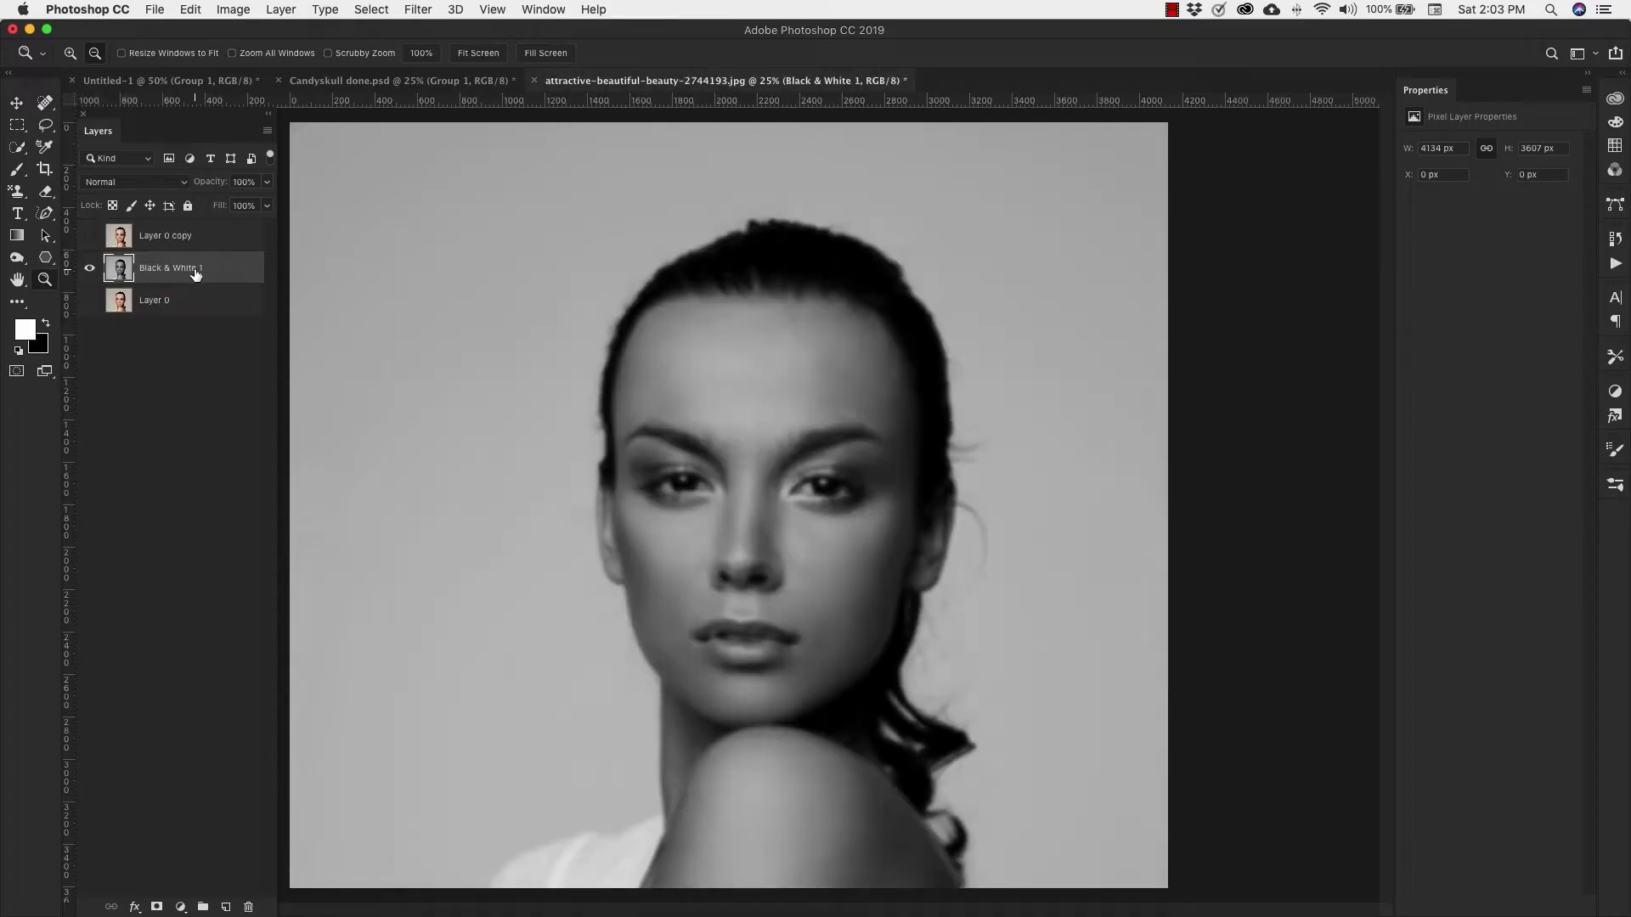
Step: Delete the blurred black-and-white layer from the portrait and make Layer 0 copy visible and active
{"action": "left_click", "coordinate": [90, 236]}
{"action": "key", "text": "Delete"}
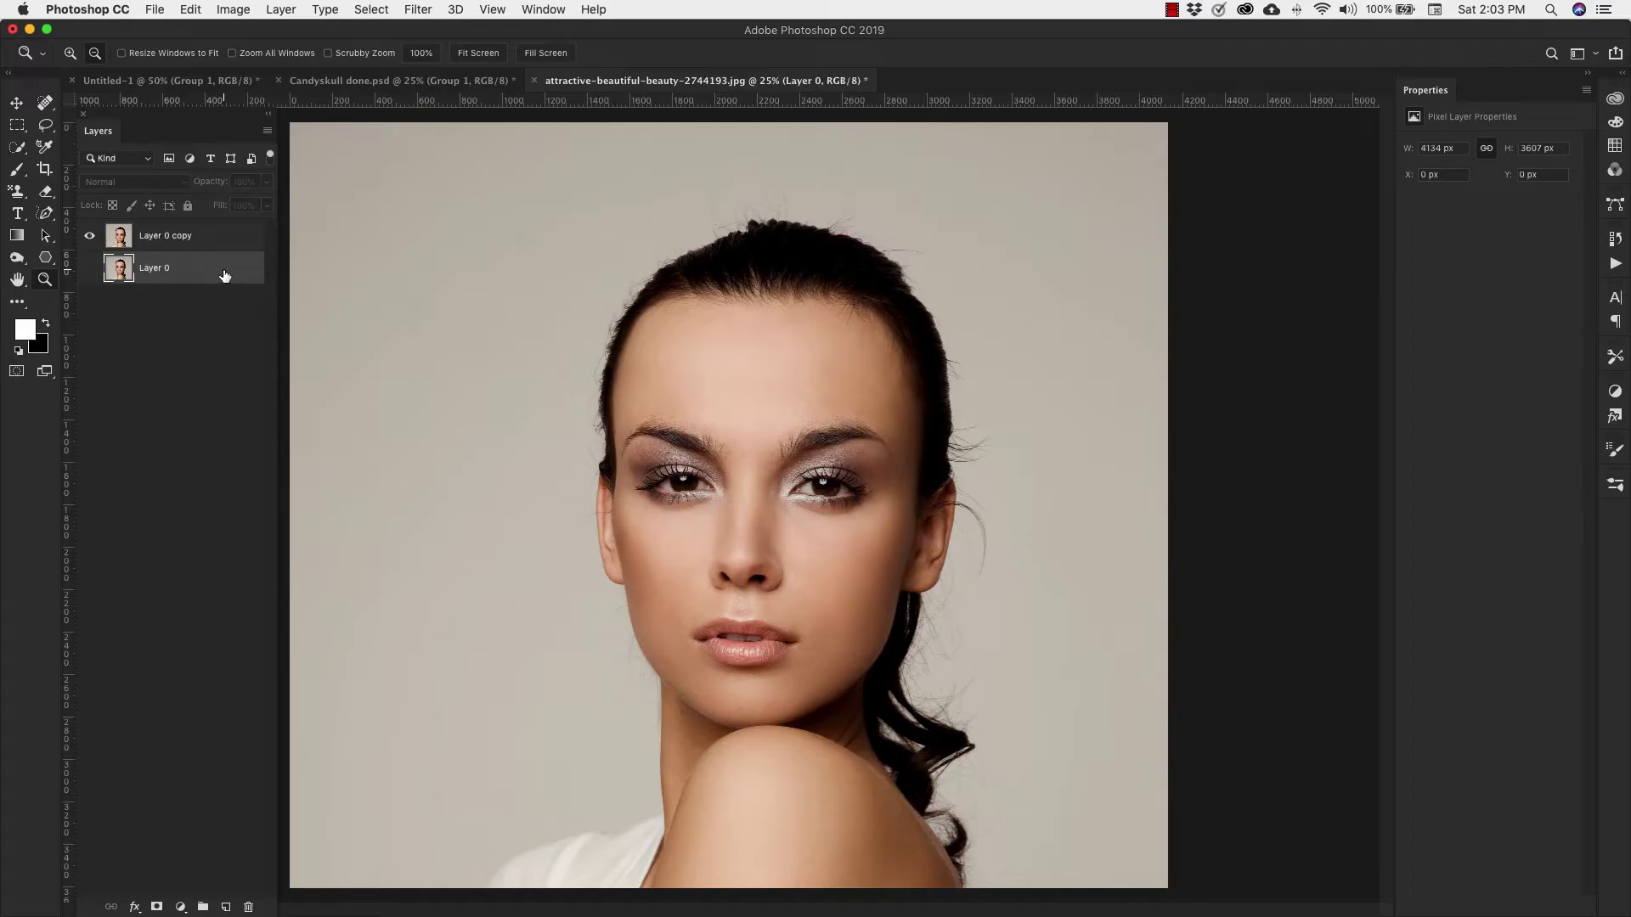
{"action": "left_click", "coordinate": [221, 240]}
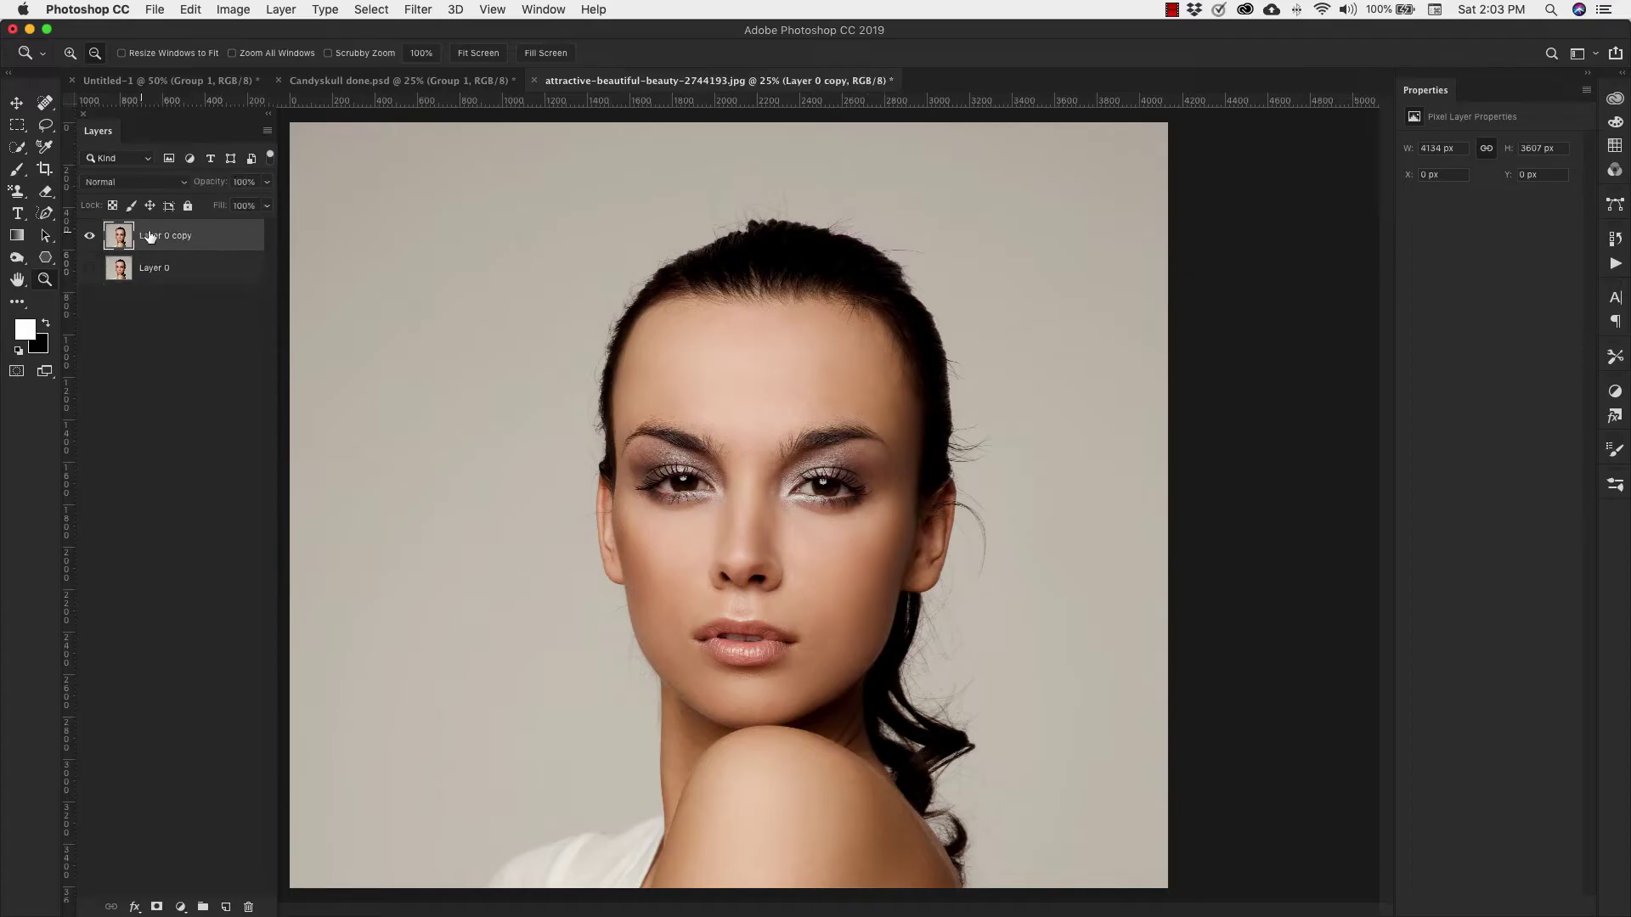
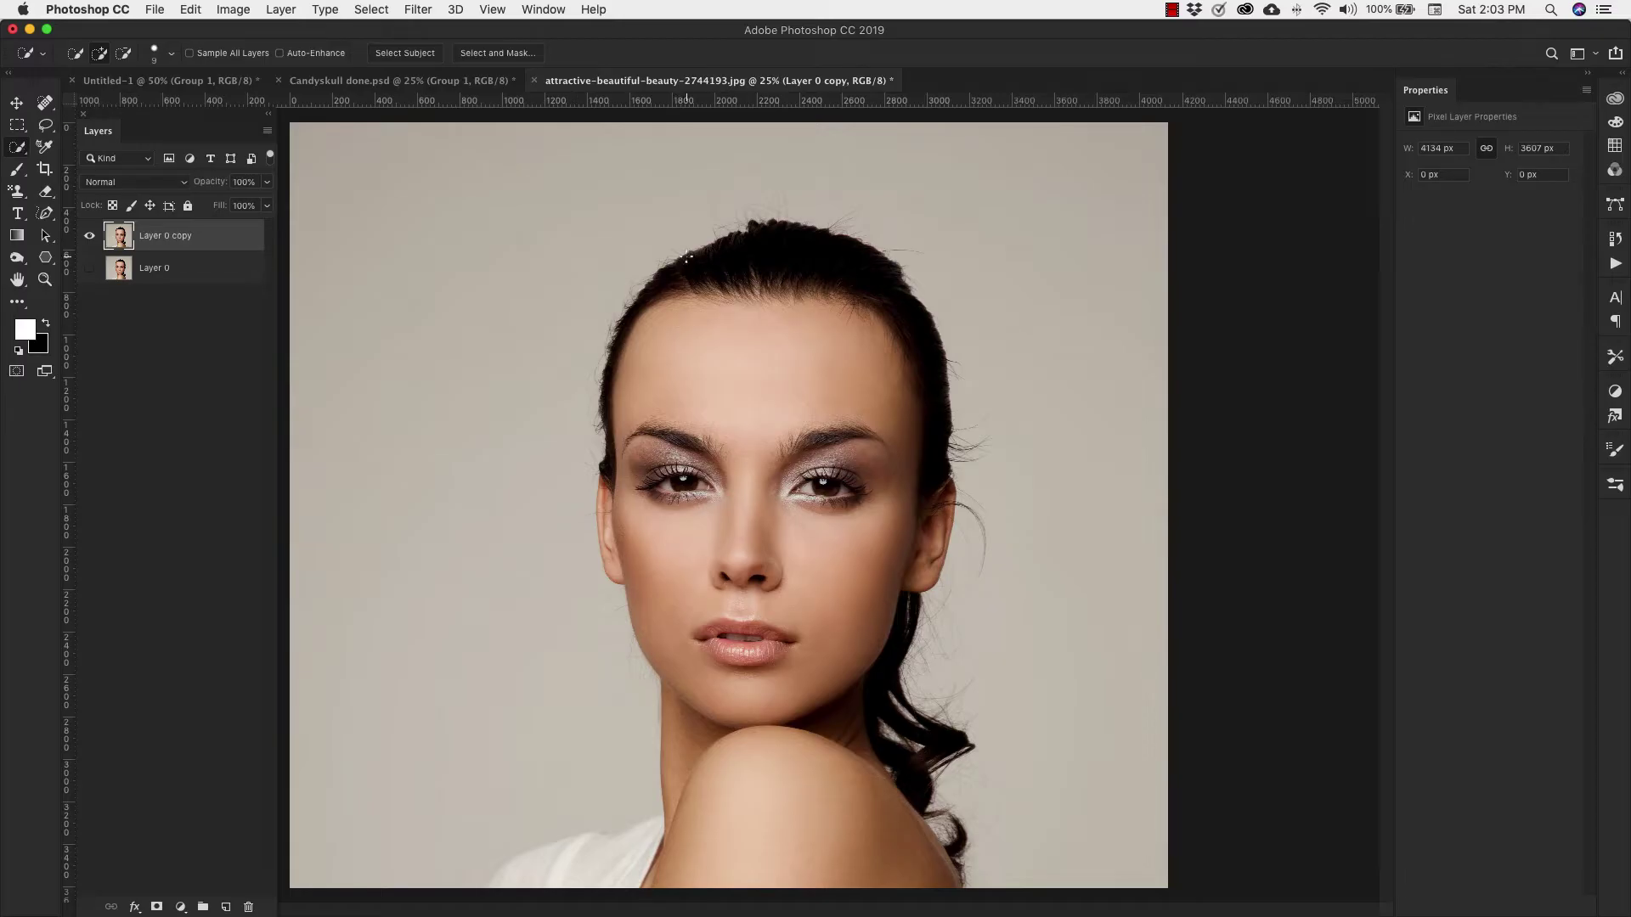
Step: Select the woman with Quick Selection, then enable Smart Radius with a 1 px radius in Select and Mask
{"action": "mouse_move", "coordinate": [686, 257]}
{"action": "left_mouse_down"}
{"action": "mouse_move", "coordinate": [858, 263]}
{"action": "mouse_move", "coordinate": [901, 391]}
{"action": "mouse_move", "coordinate": [861, 667]}
{"action": "mouse_move", "coordinate": [807, 748]}
{"action": "mouse_move", "coordinate": [722, 815]}
{"action": "mouse_move", "coordinate": [595, 858]}
{"action": "mouse_move", "coordinate": [617, 185]}
{"action": "left_mouse_up"}
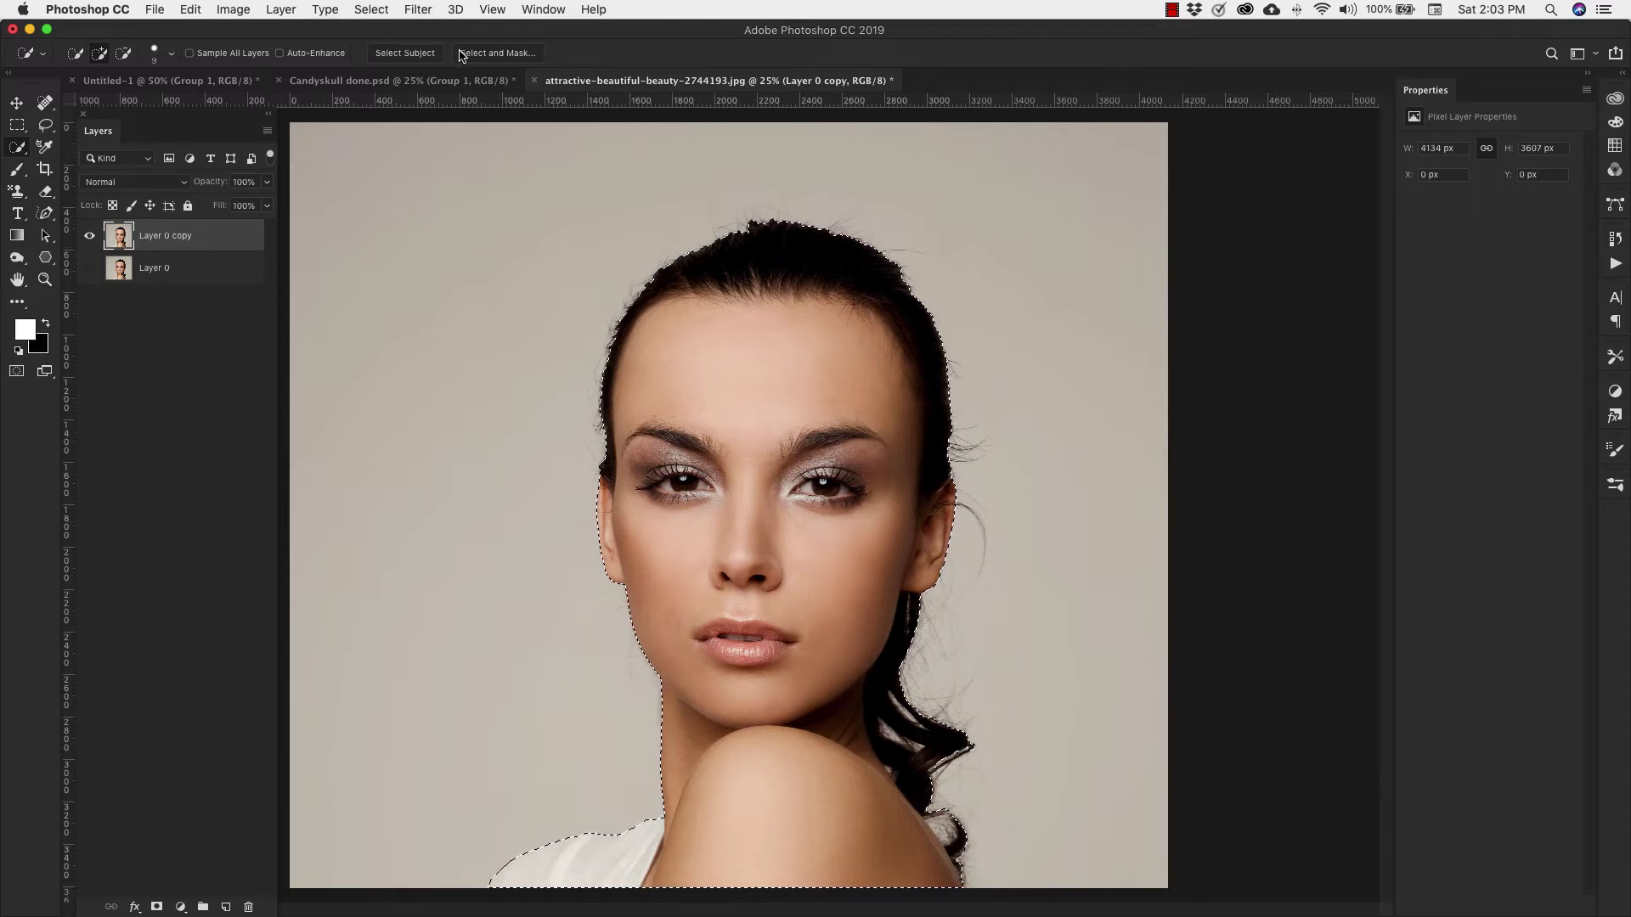
{"action": "left_click", "coordinate": [515, 56]}
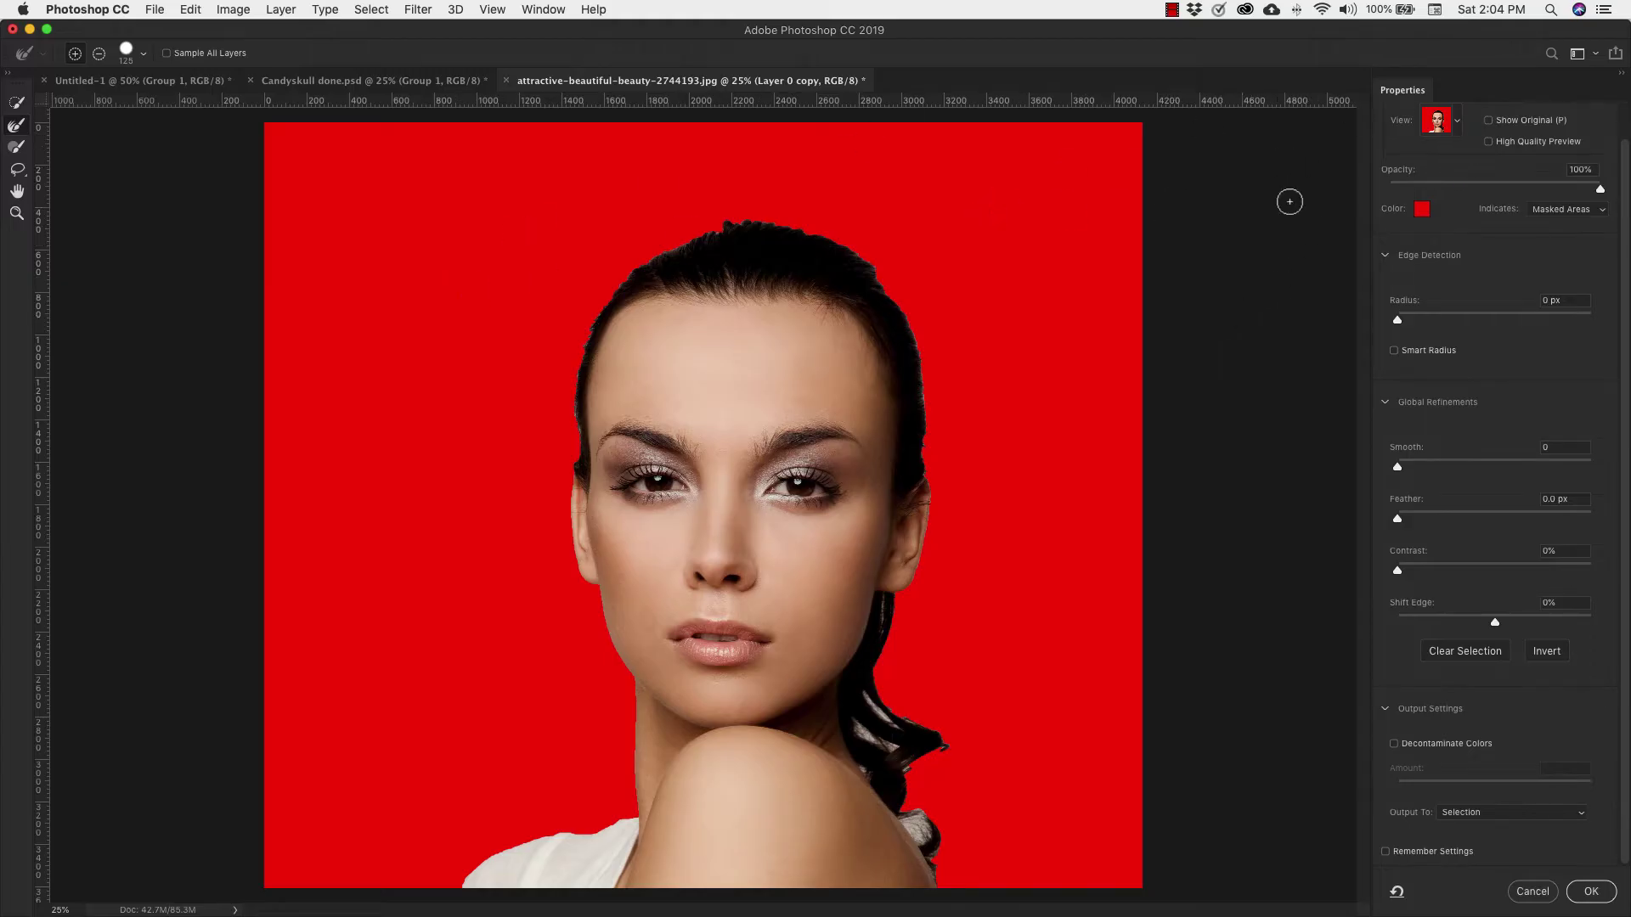
{"action": "left_click", "coordinate": [1457, 122]}
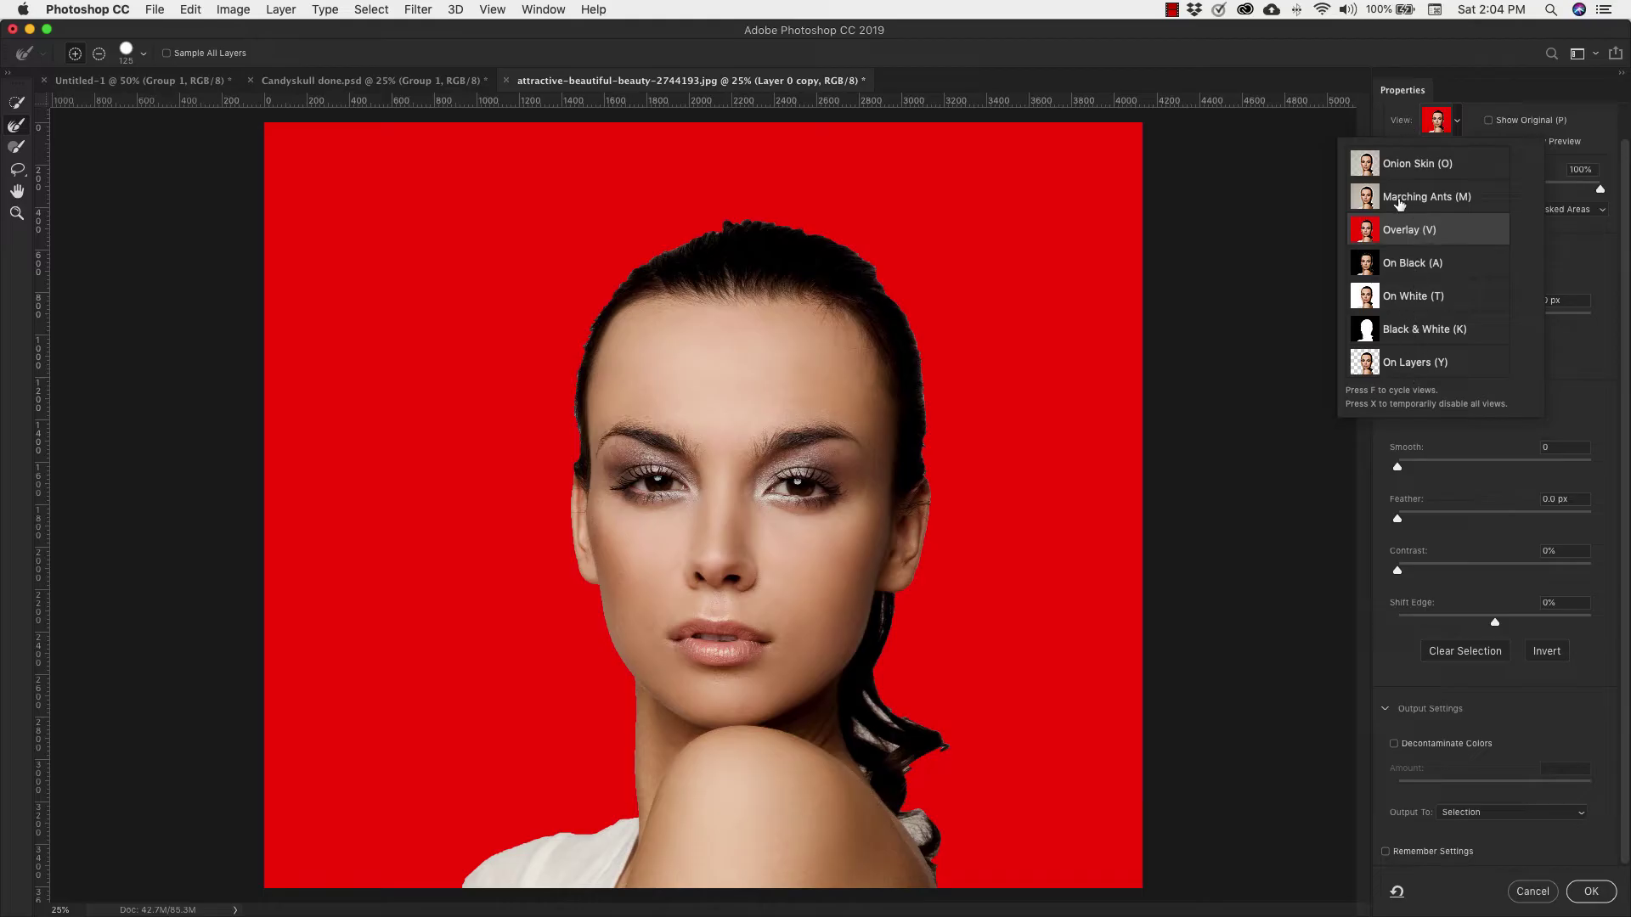
{"action": "left_click", "coordinate": [1249, 265]}
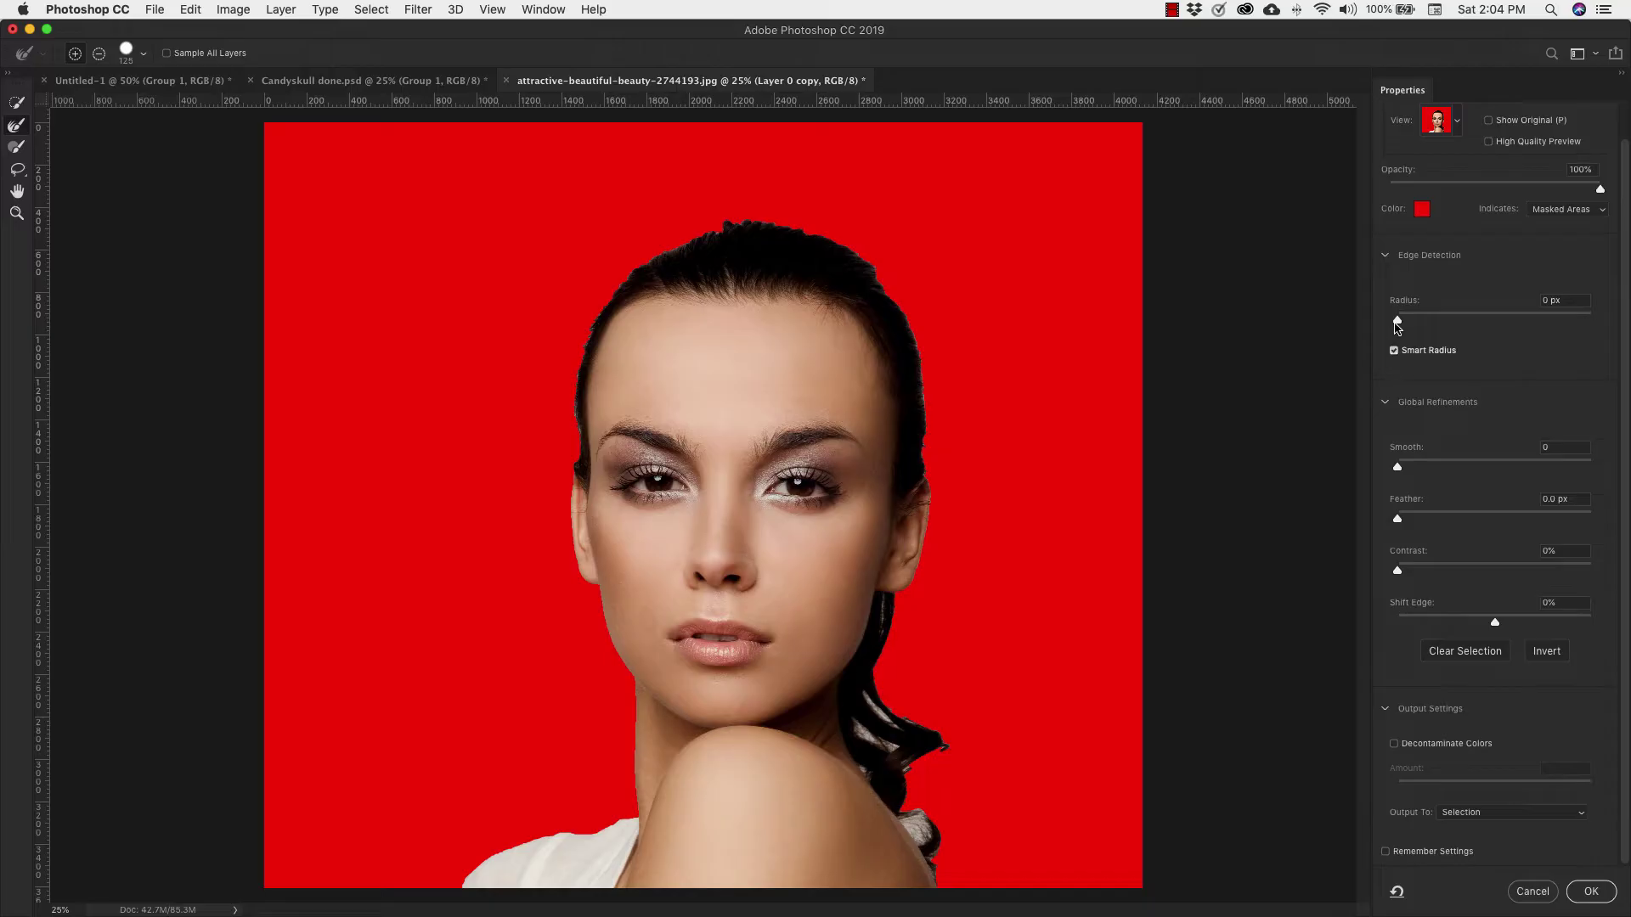
{"action": "left_click_drag", "start_coordinate": [1397, 324], "coordinate": [1406, 326]}
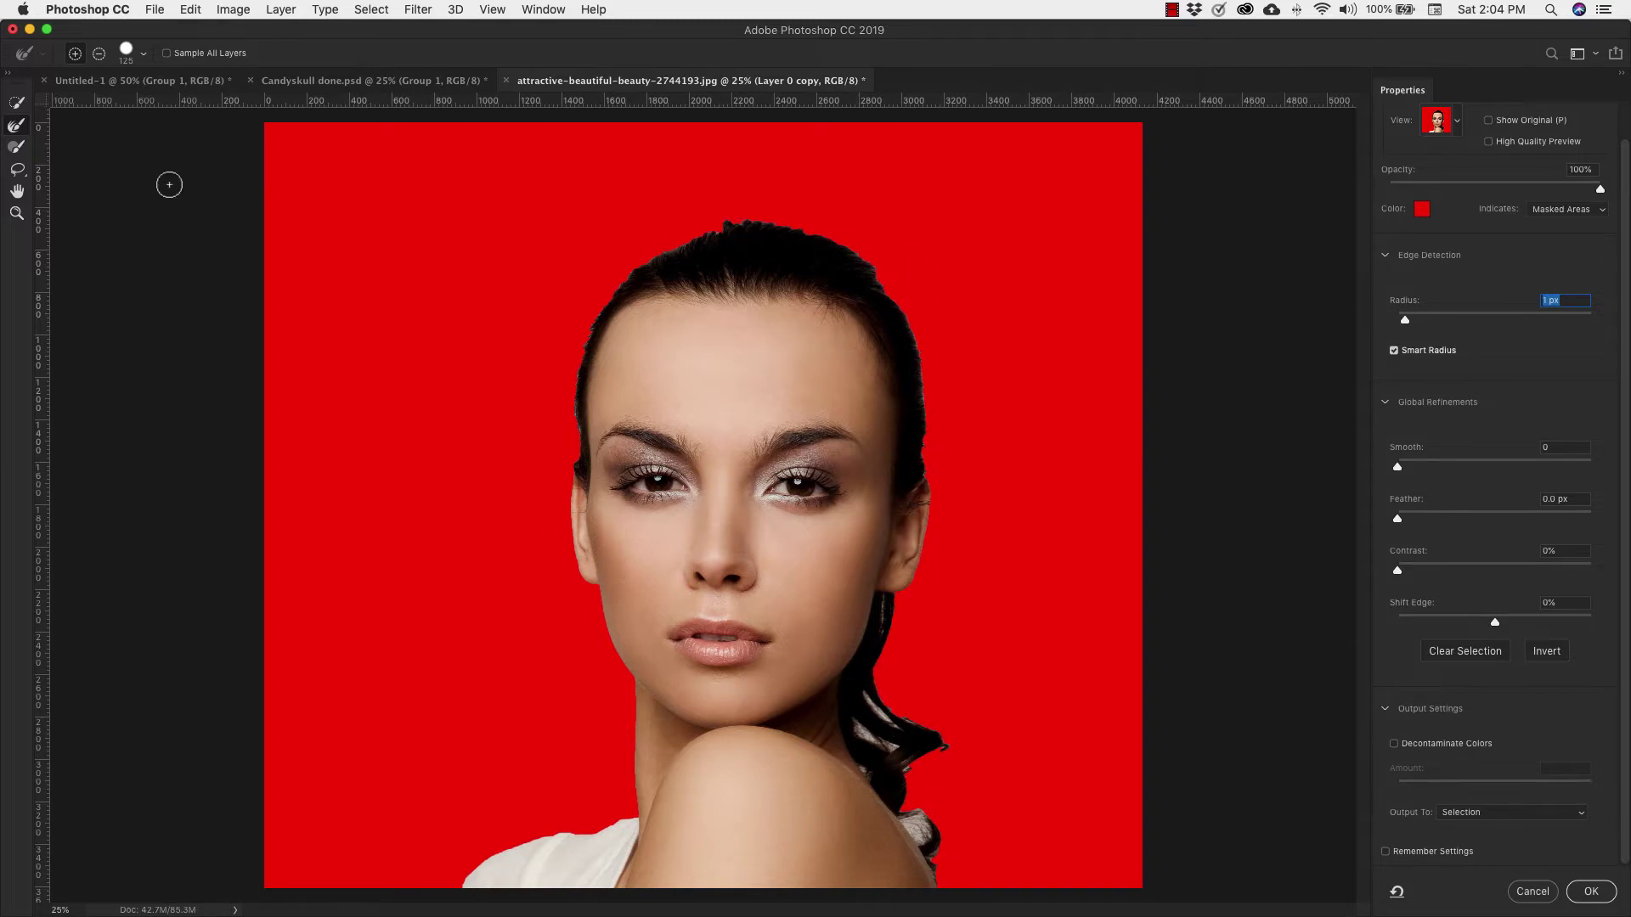
Step: Refine the selection edge along the woman's ponytail and output the result as a layer mask
{"action": "left_click", "coordinate": [17, 127]}
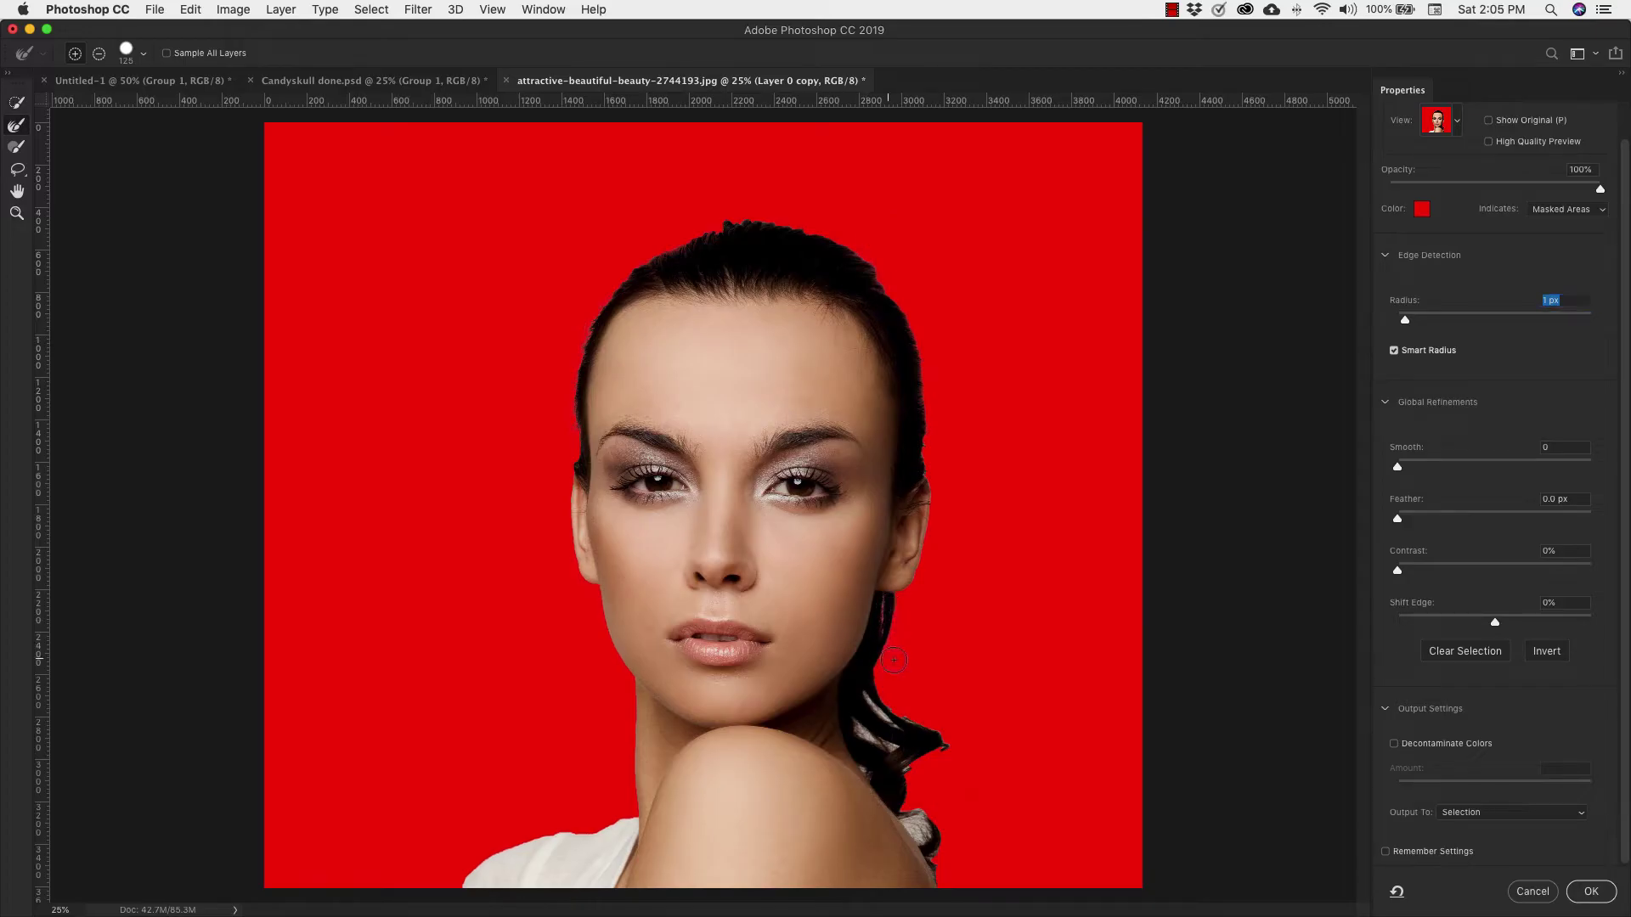
{"action": "mouse_move", "coordinate": [894, 660]}
{"action": "left_mouse_down"}
{"action": "mouse_move", "coordinate": [920, 726]}
{"action": "mouse_move", "coordinate": [855, 728]}
{"action": "mouse_move", "coordinate": [935, 738]}
{"action": "mouse_move", "coordinate": [872, 778]}
{"action": "mouse_move", "coordinate": [915, 837]}
{"action": "left_mouse_up"}
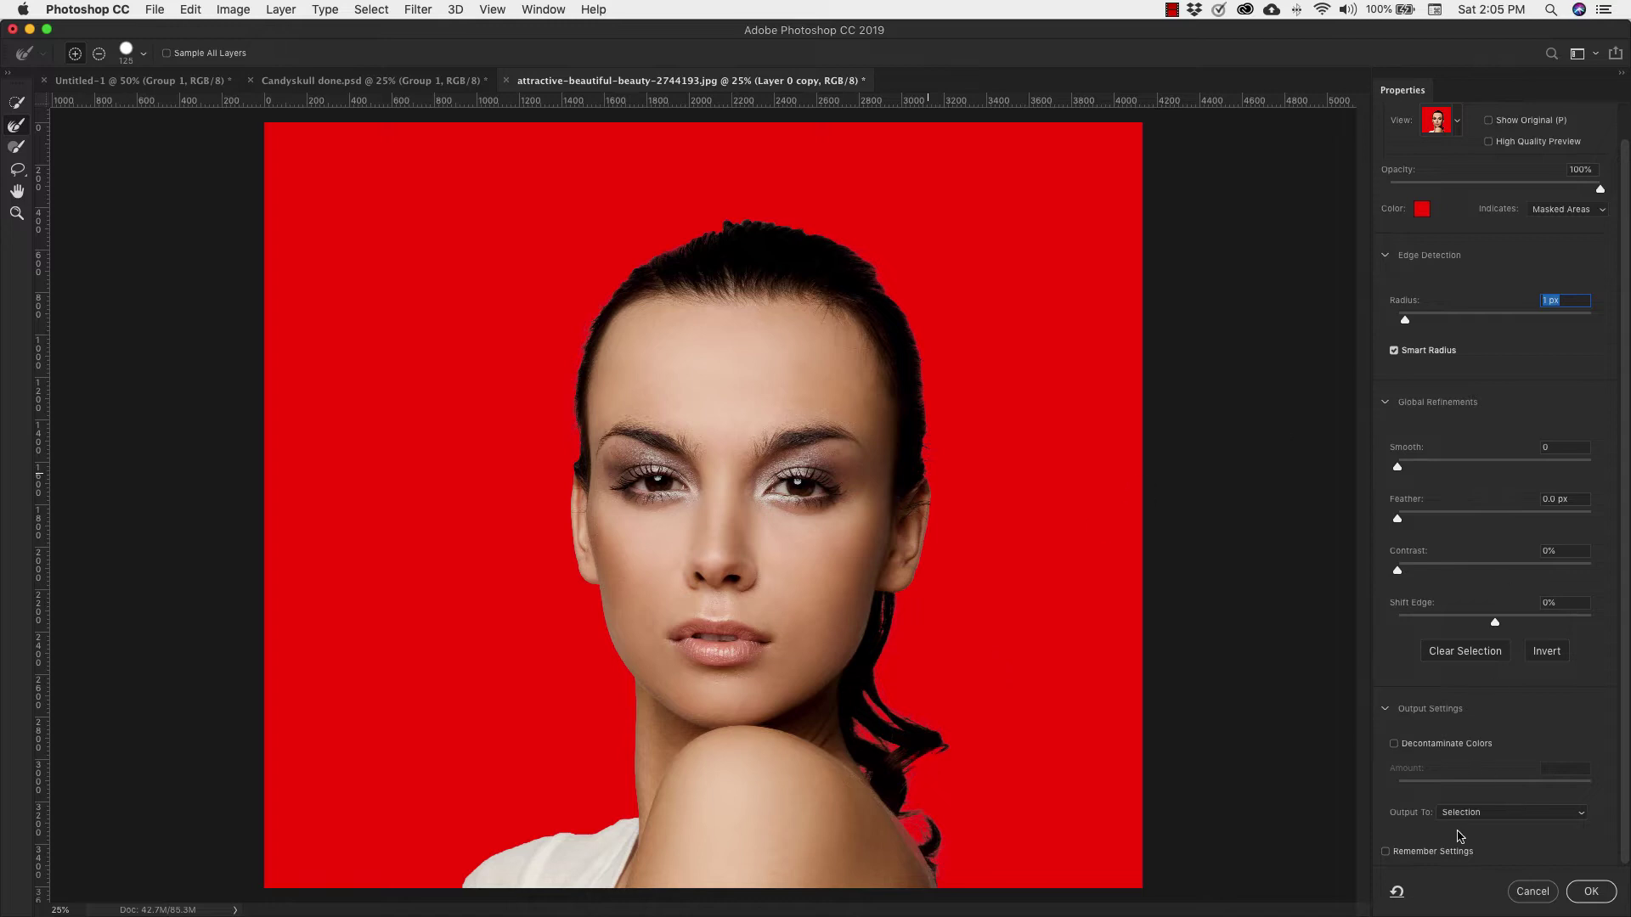
{"action": "left_click", "coordinate": [1509, 817]}
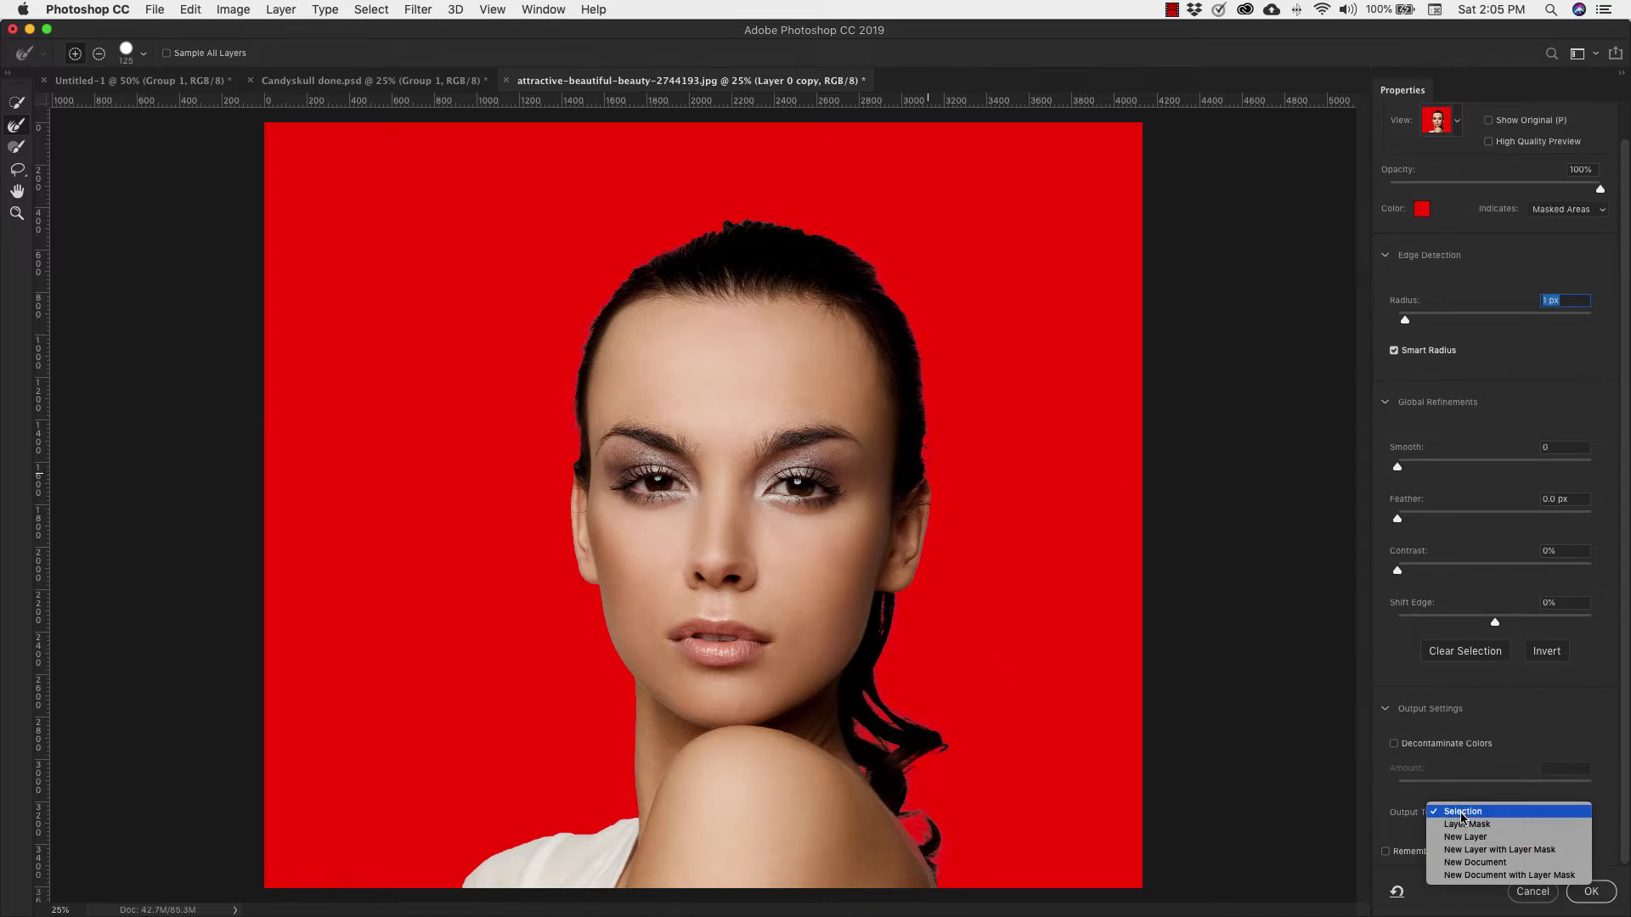
{"action": "left_click", "coordinate": [1485, 825]}
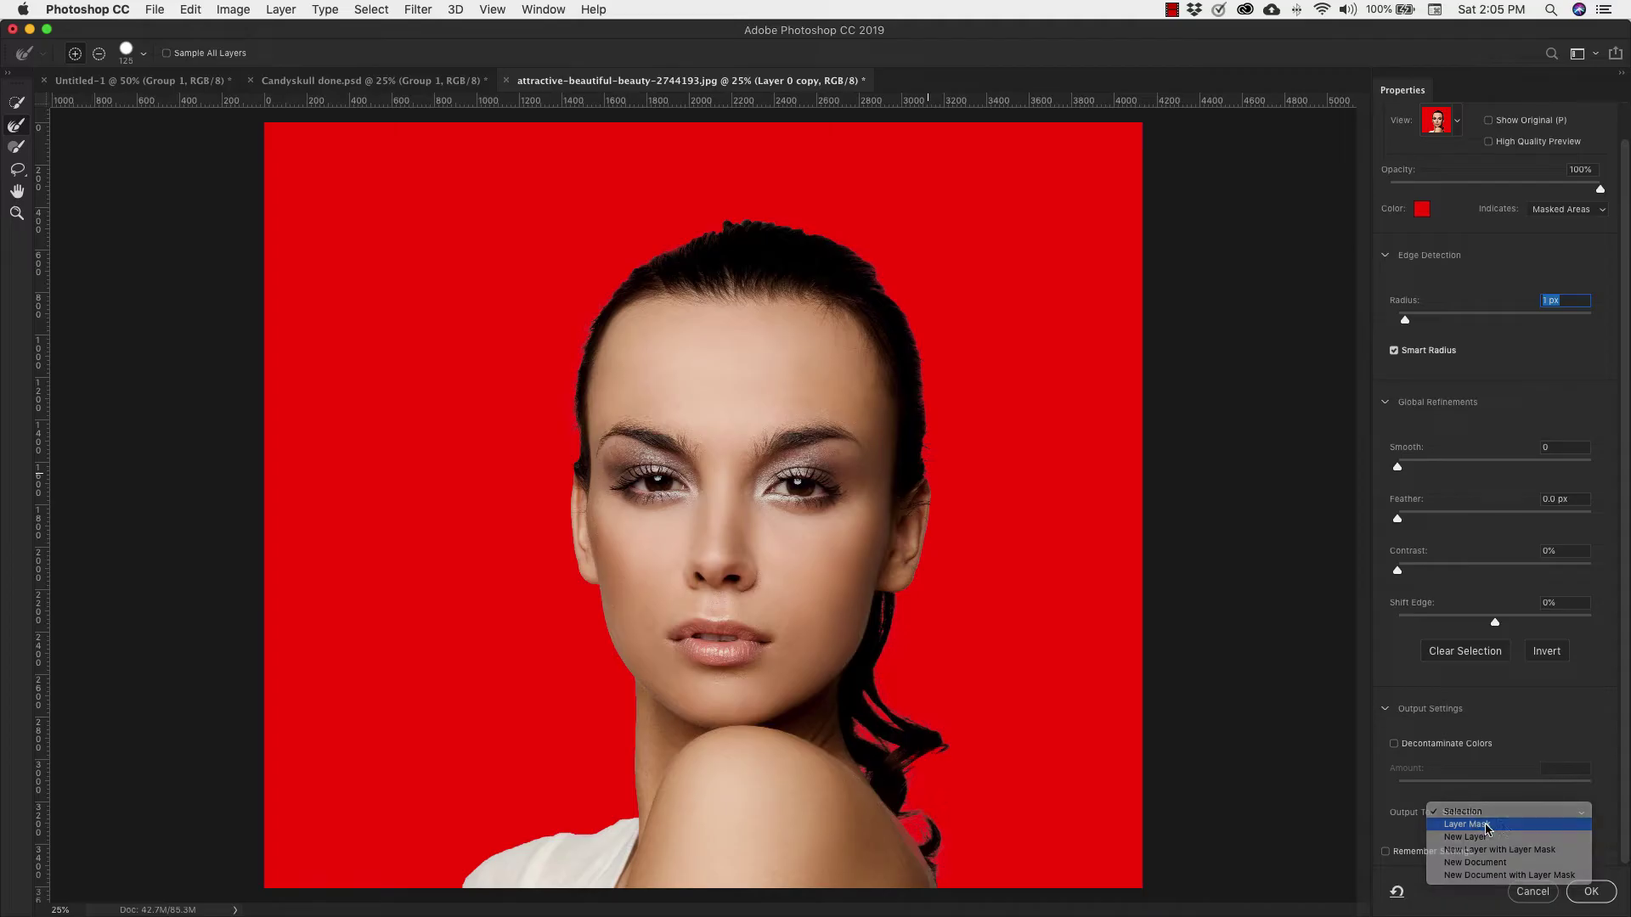
{"action": "left_click", "coordinate": [1591, 893]}
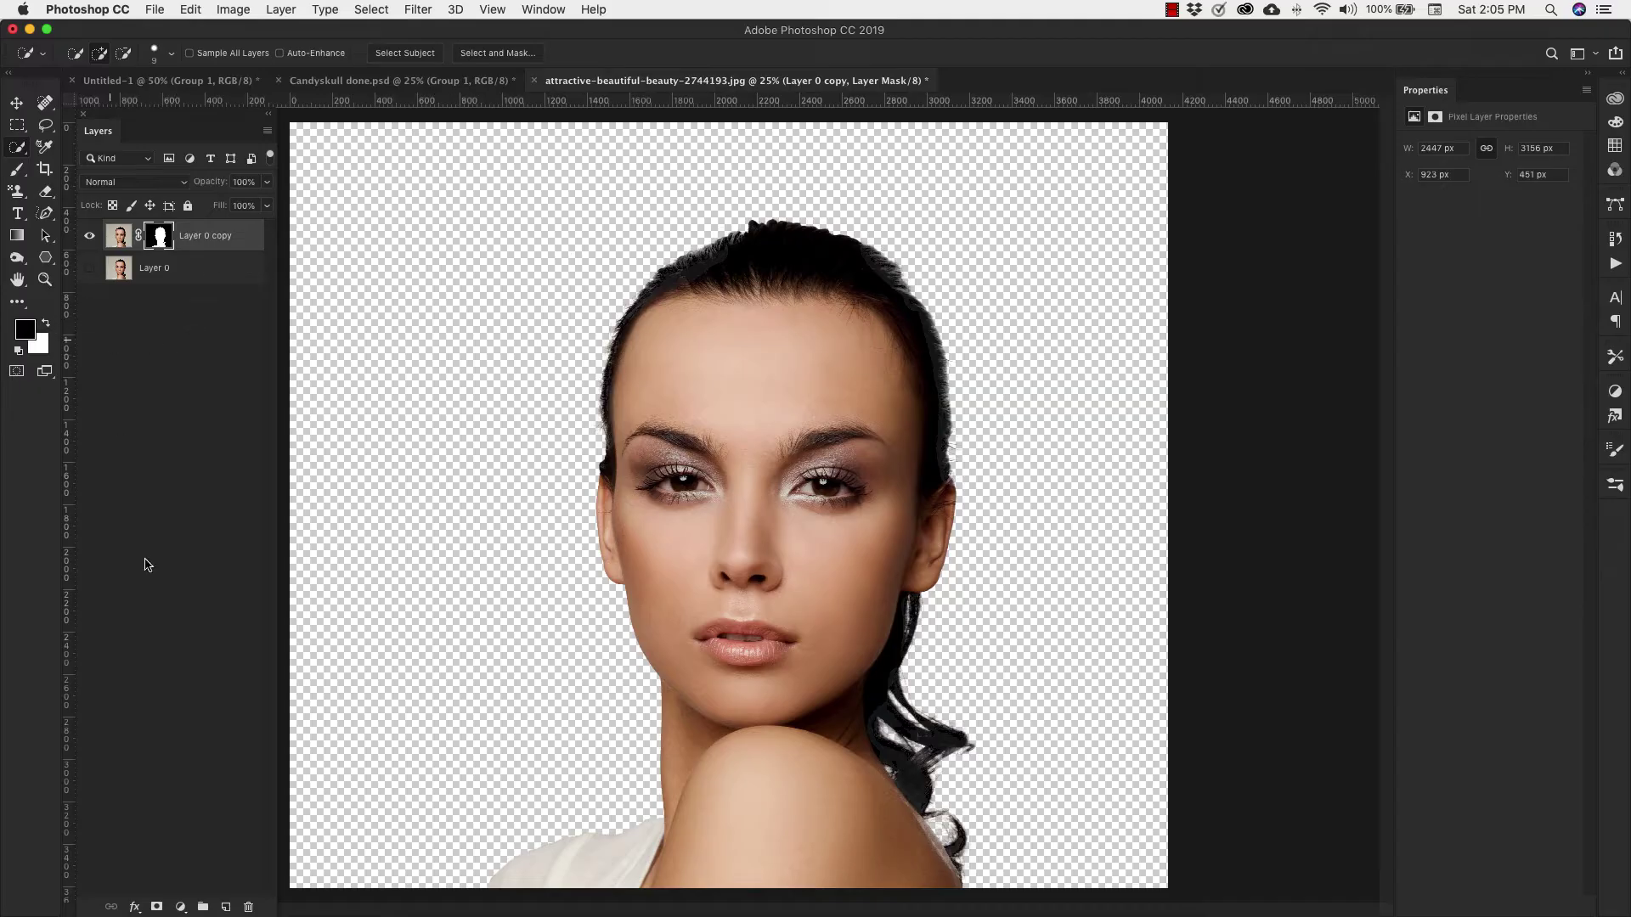
Step: Add a new empty layer and place it between Layer 0 copy and Layer 0
{"action": "left_click", "coordinate": [226, 906]}
{"action": "key", "text": "x"}
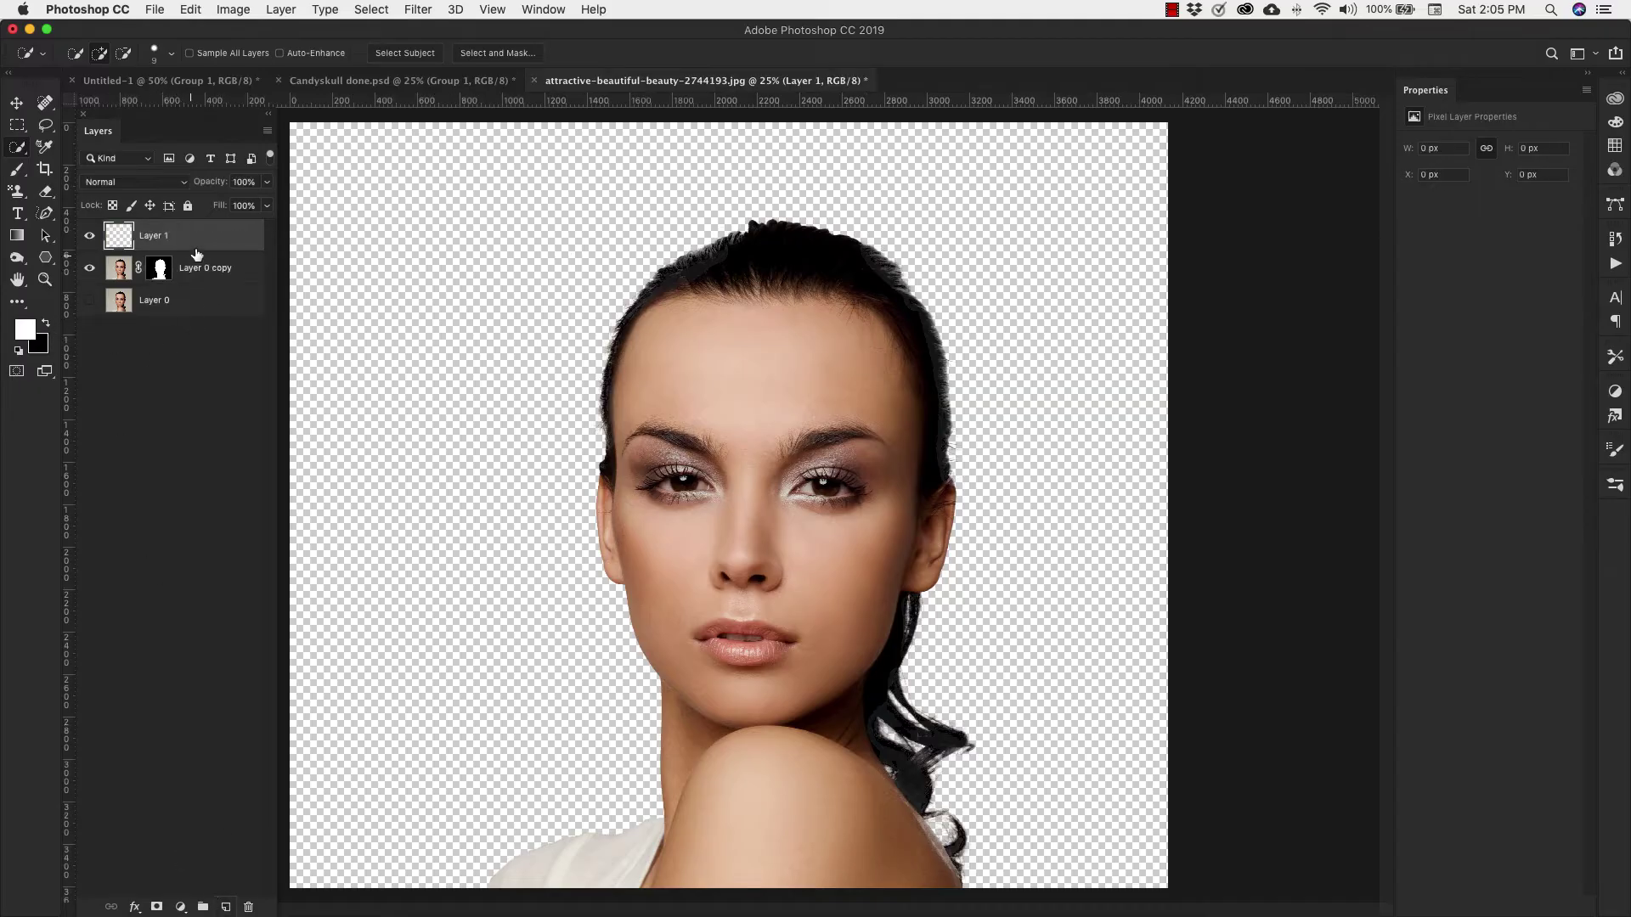
{"action": "left_click_drag", "start_coordinate": [198, 242], "coordinate": [201, 296]}
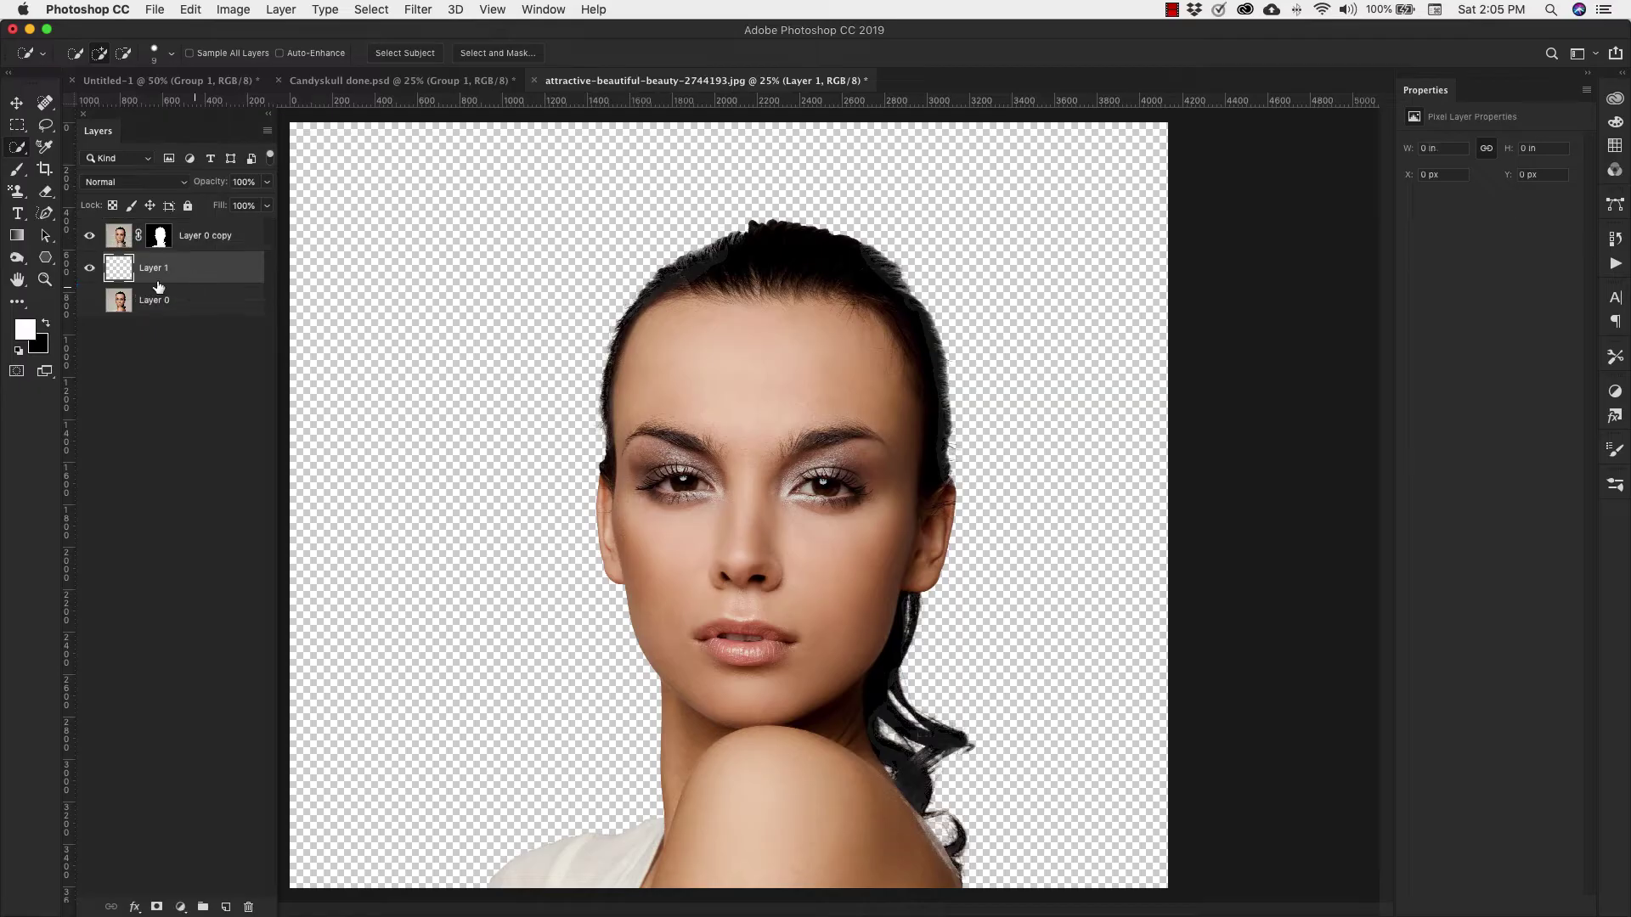
Step: Set the foreground color to dark gray 454545 for the background gradient
{"action": "left_click", "coordinate": [18, 238]}
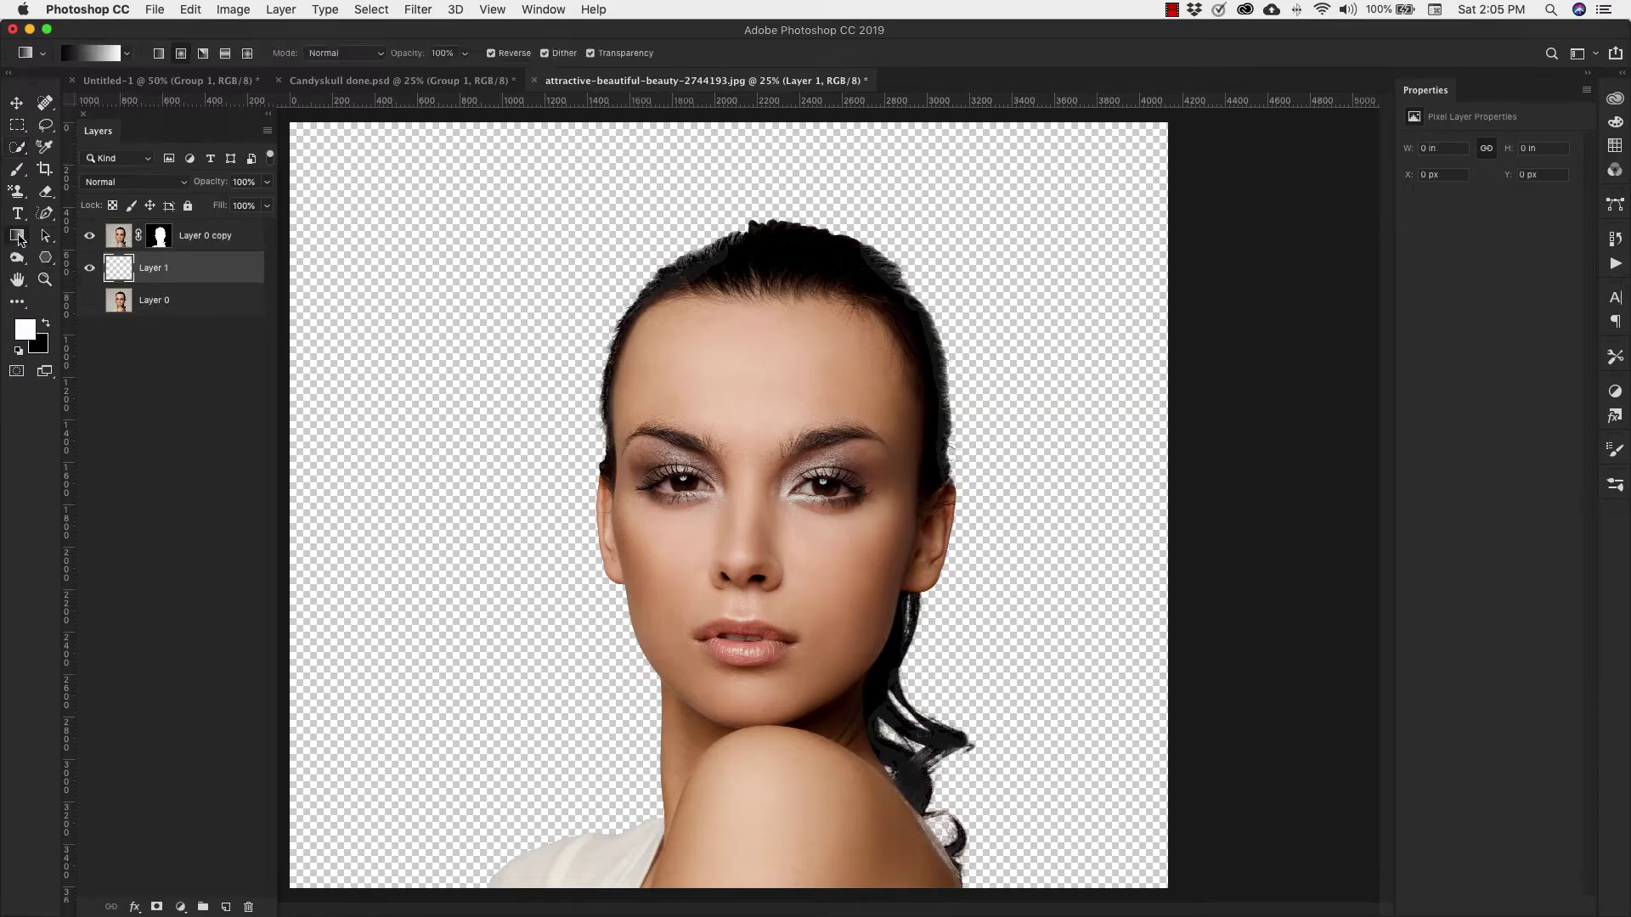
{"action": "left_click", "coordinate": [26, 330]}
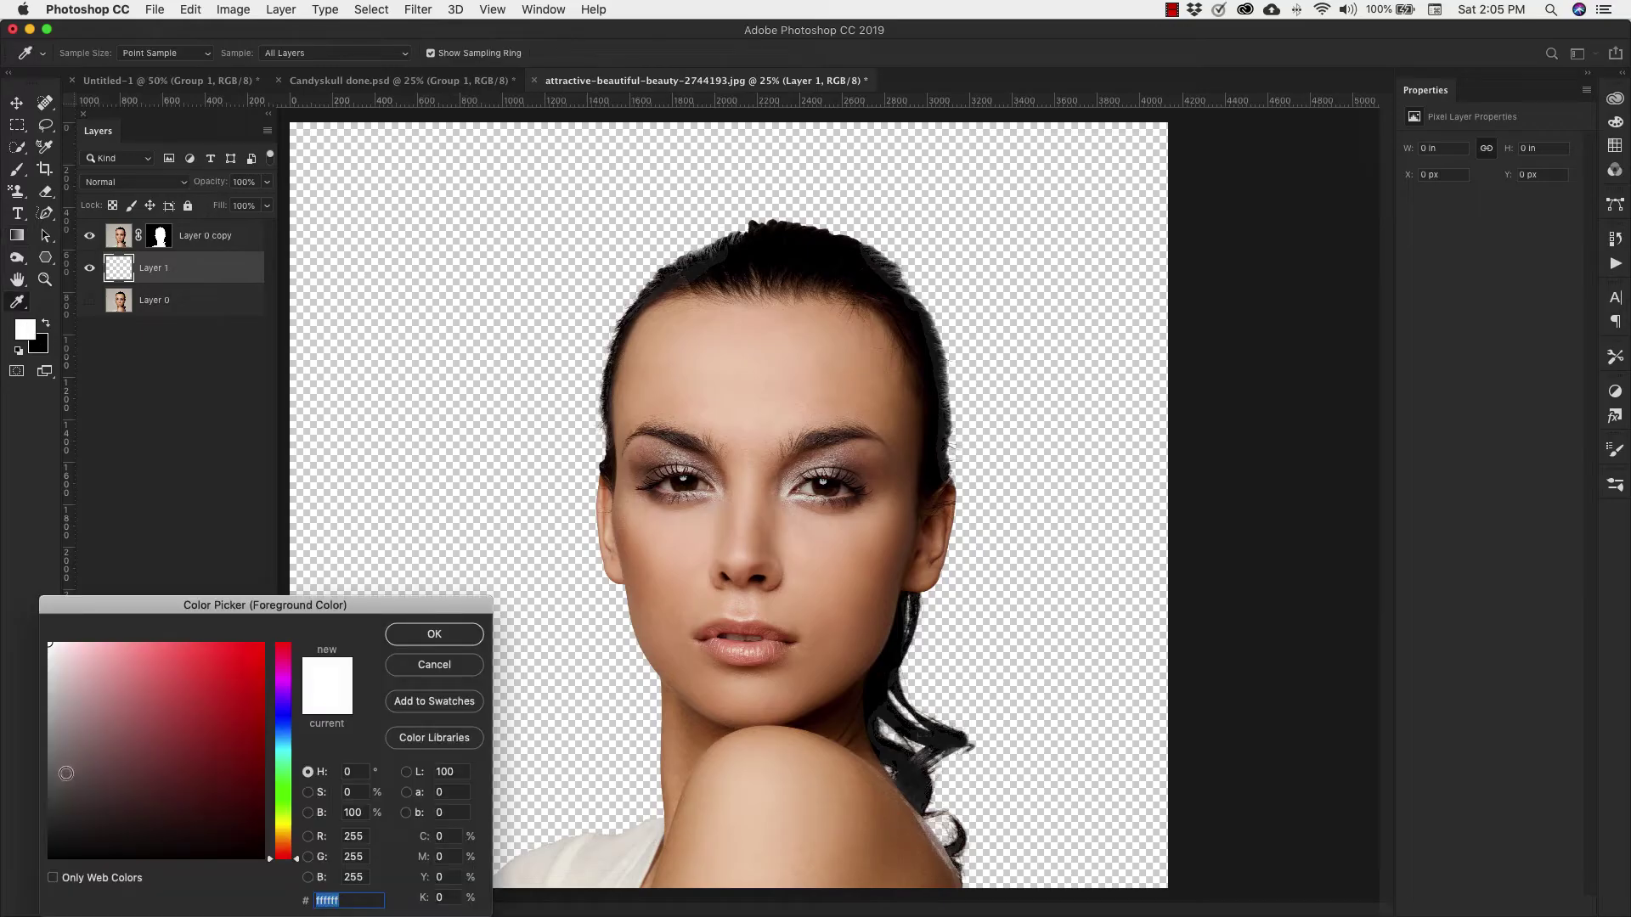
{"action": "left_click_drag", "start_coordinate": [61, 773], "coordinate": [39, 781]}
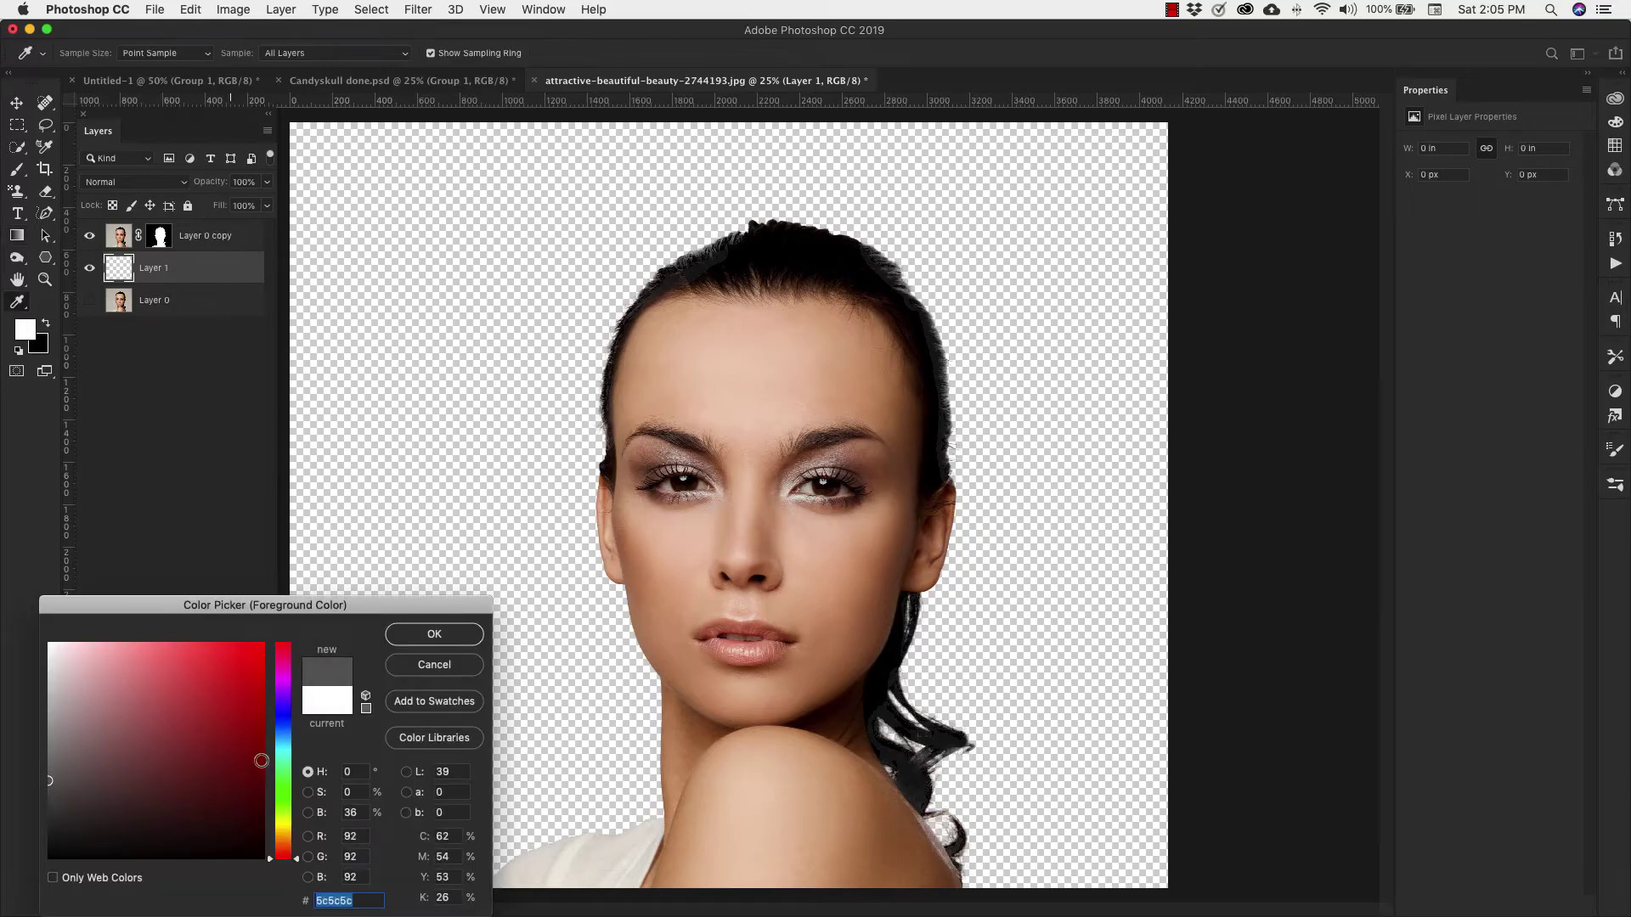
{"action": "left_click", "coordinate": [49, 801]}
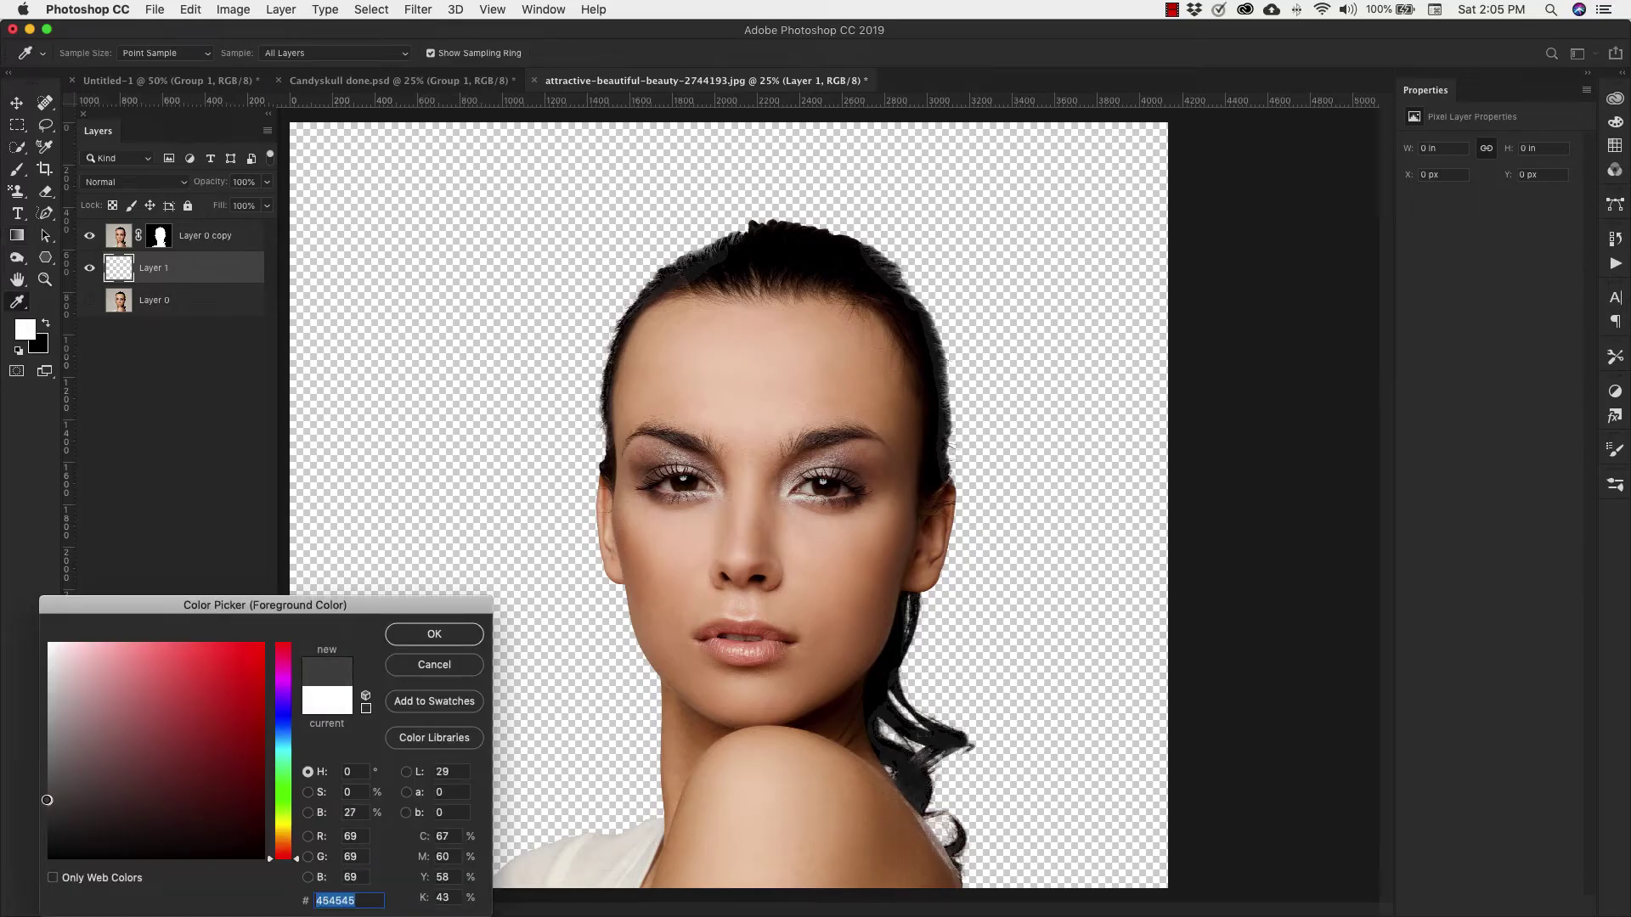
{"action": "left_click", "coordinate": [409, 638]}
Step: Fill Layer 1 with a reversed radial gradient from the canvas center to beyond its corner, black inside and dark gray outside
{"action": "left_click", "coordinate": [19, 237]}
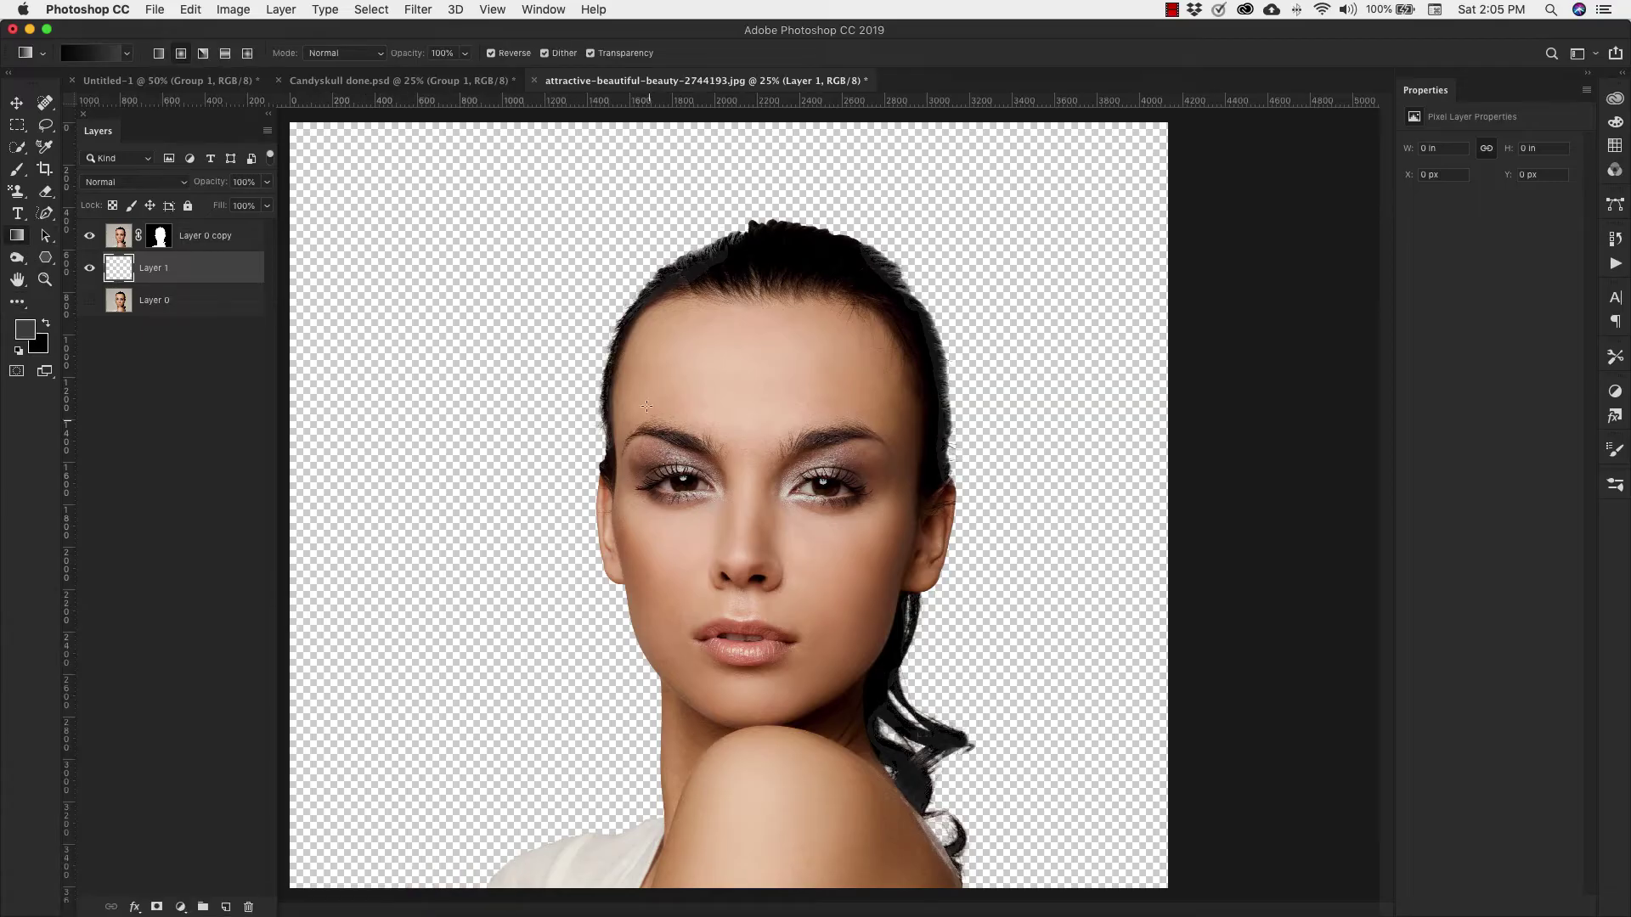
{"action": "key", "text": "super+minus"}
{"action": "key", "text": "super+minus"}
{"action": "key", "text": "super+minus"}
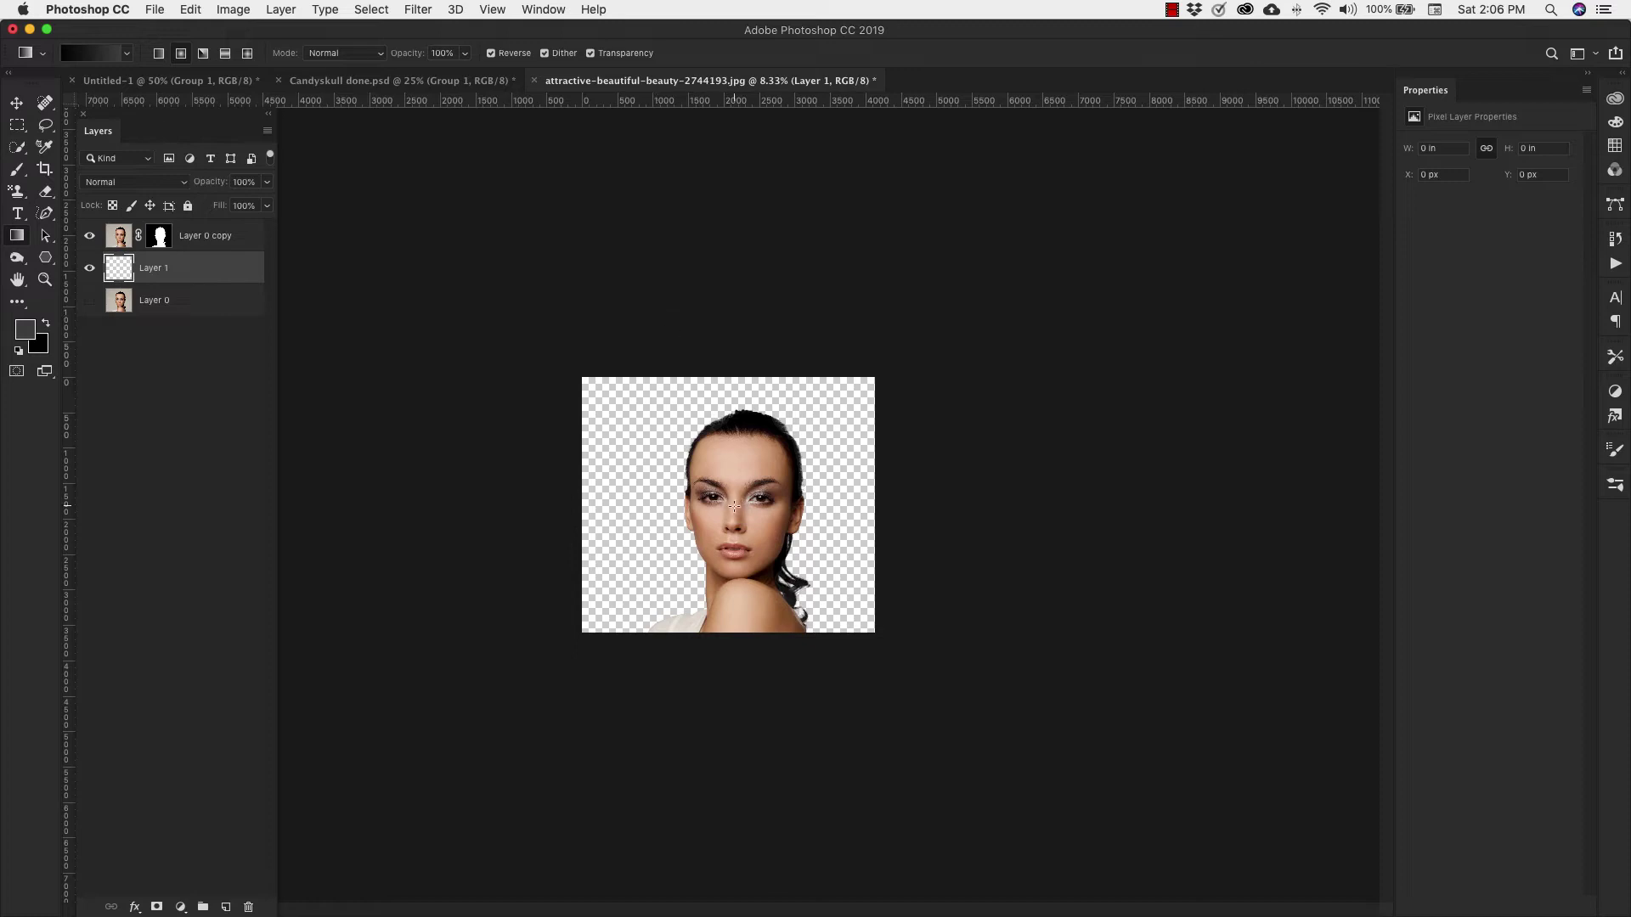
{"action": "left_click_drag", "start_coordinate": [728, 502], "coordinate": [920, 348]}
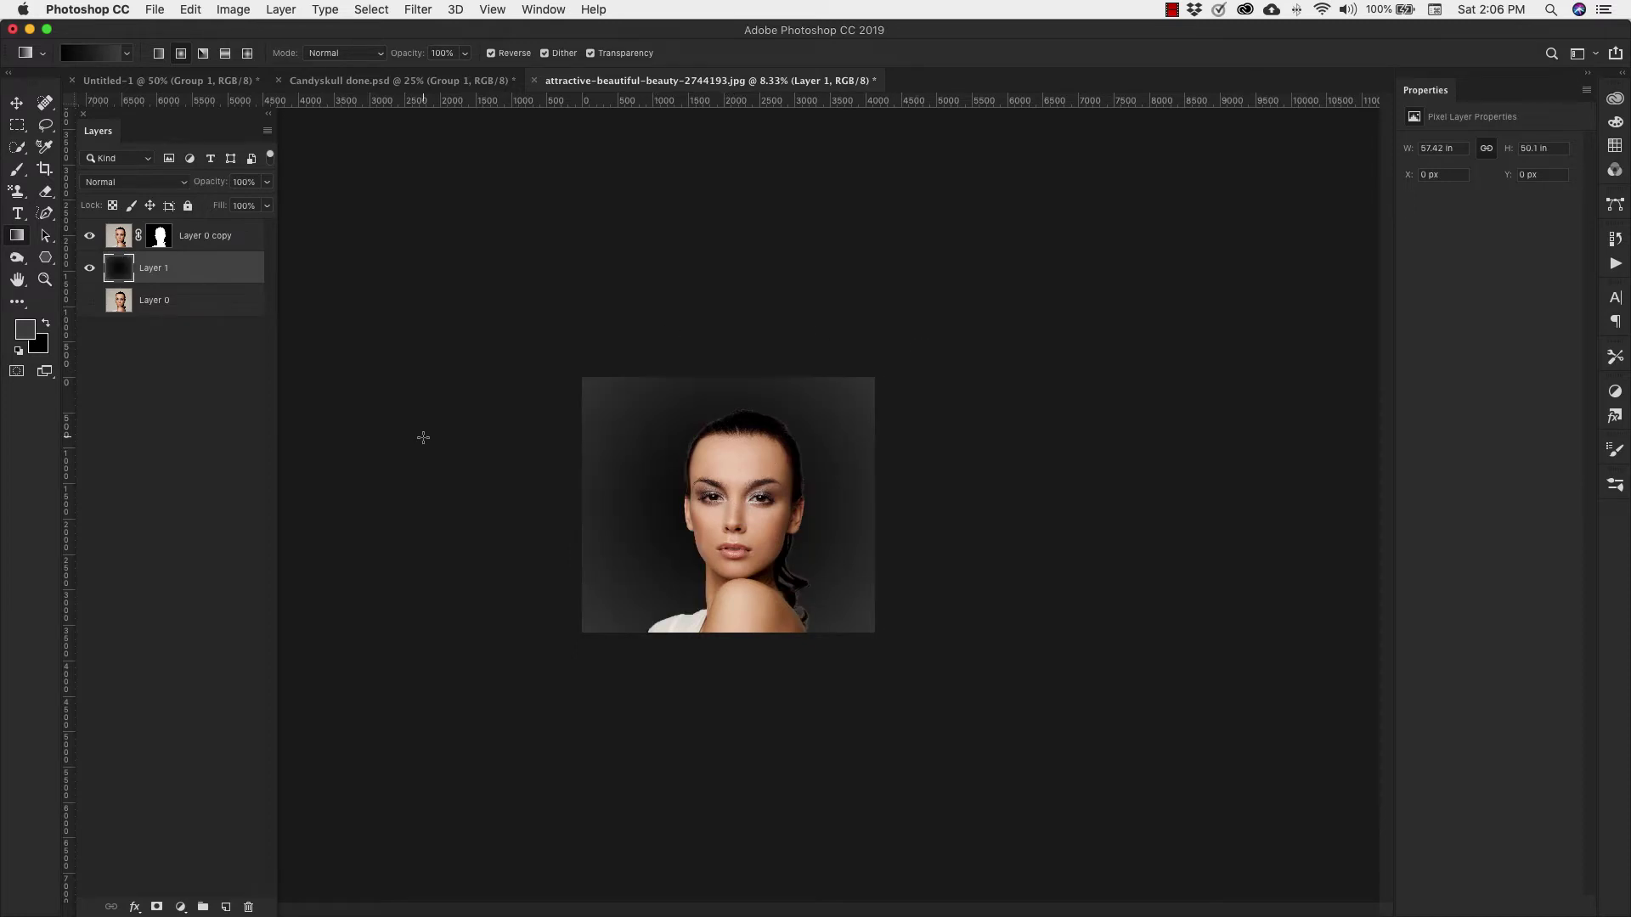
{"action": "key", "text": "z"}
{"action": "left_click", "coordinate": [714, 515]}
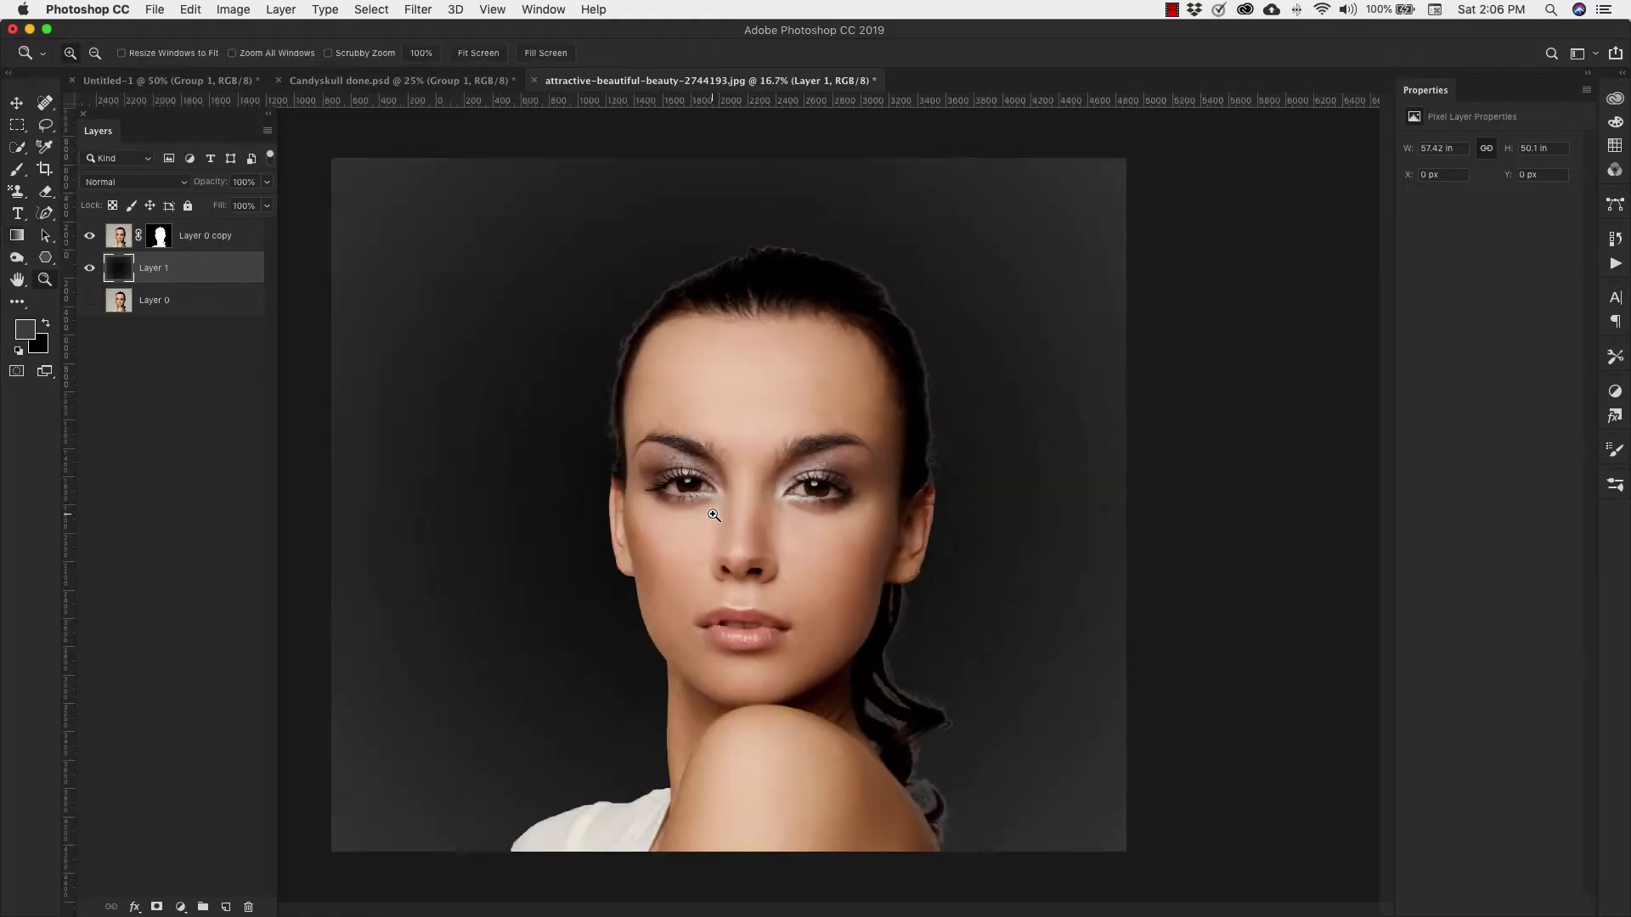
{"action": "left_click", "coordinate": [714, 515]}
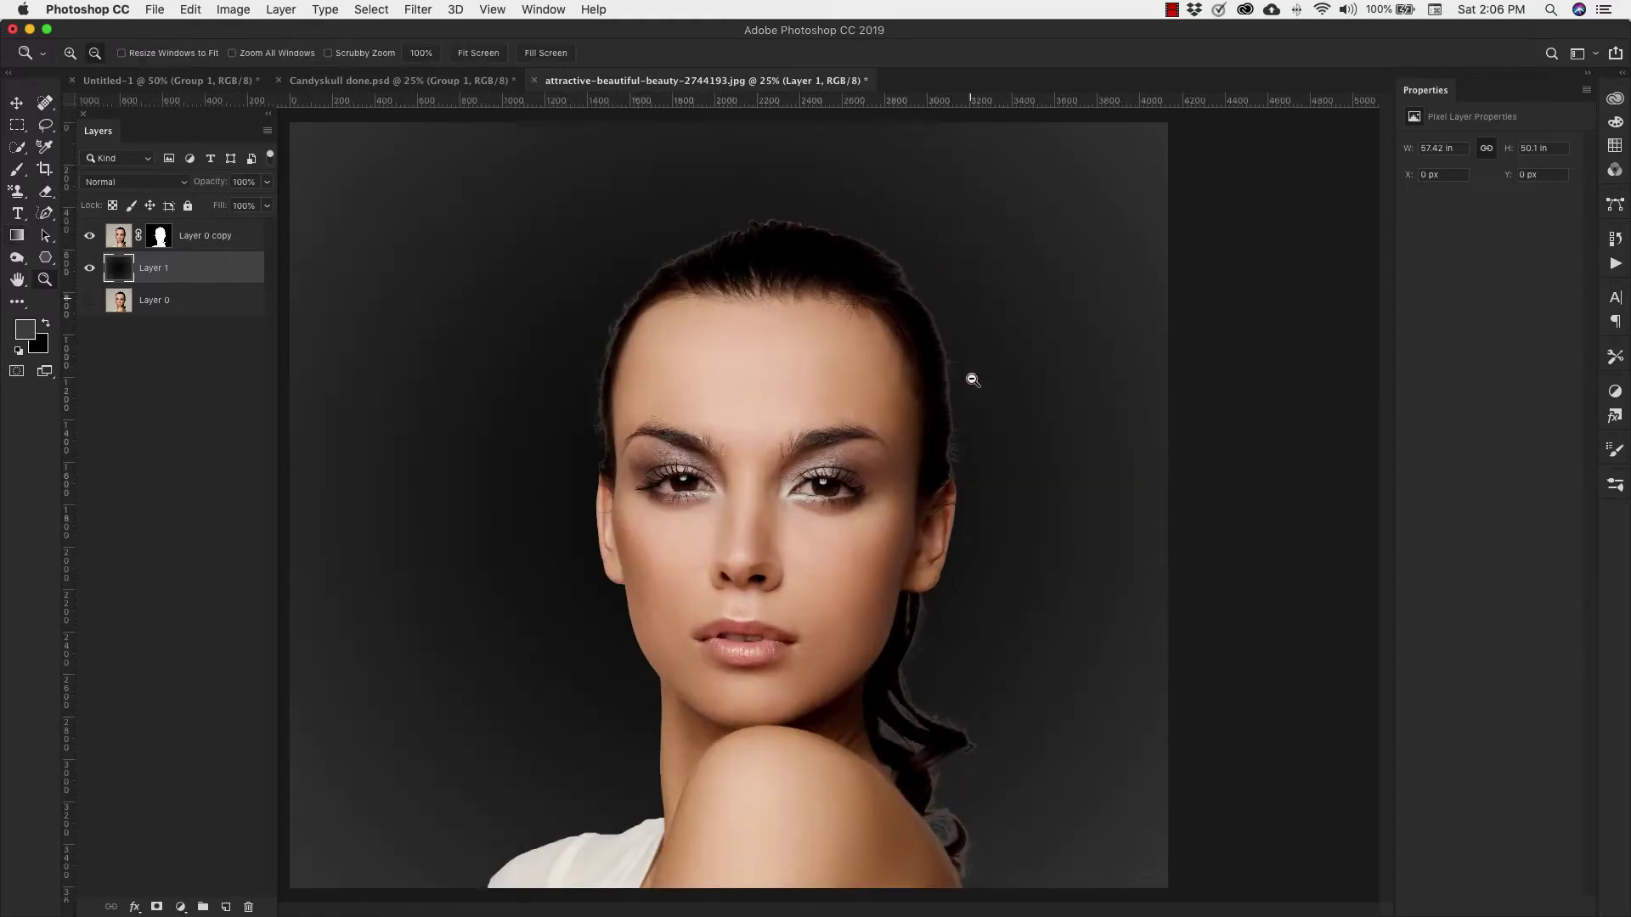
Step: Apply the layer mask on Layer 0 copy and remove the white matte from the cut-out's edges
{"action": "left_click", "coordinate": [119, 237]}
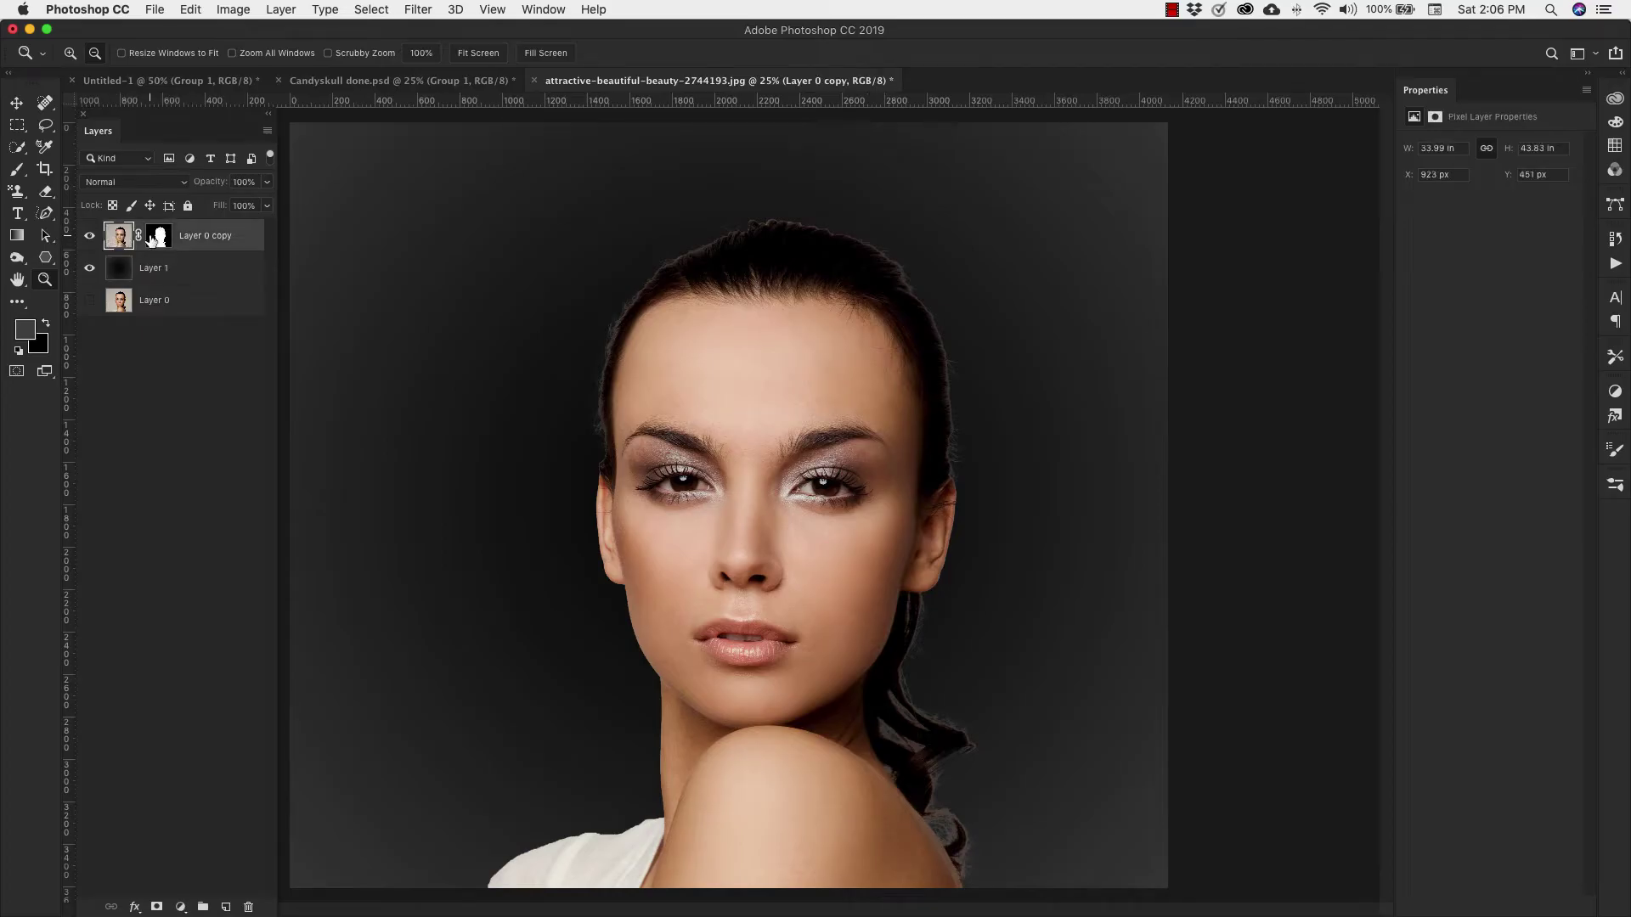
{"action": "right_click", "coordinate": [153, 237]}
{"action": "left_click", "coordinate": [205, 284]}
{"action": "left_click", "coordinate": [288, 12]}
{"action": "mouse_move", "coordinate": [298, 697]}
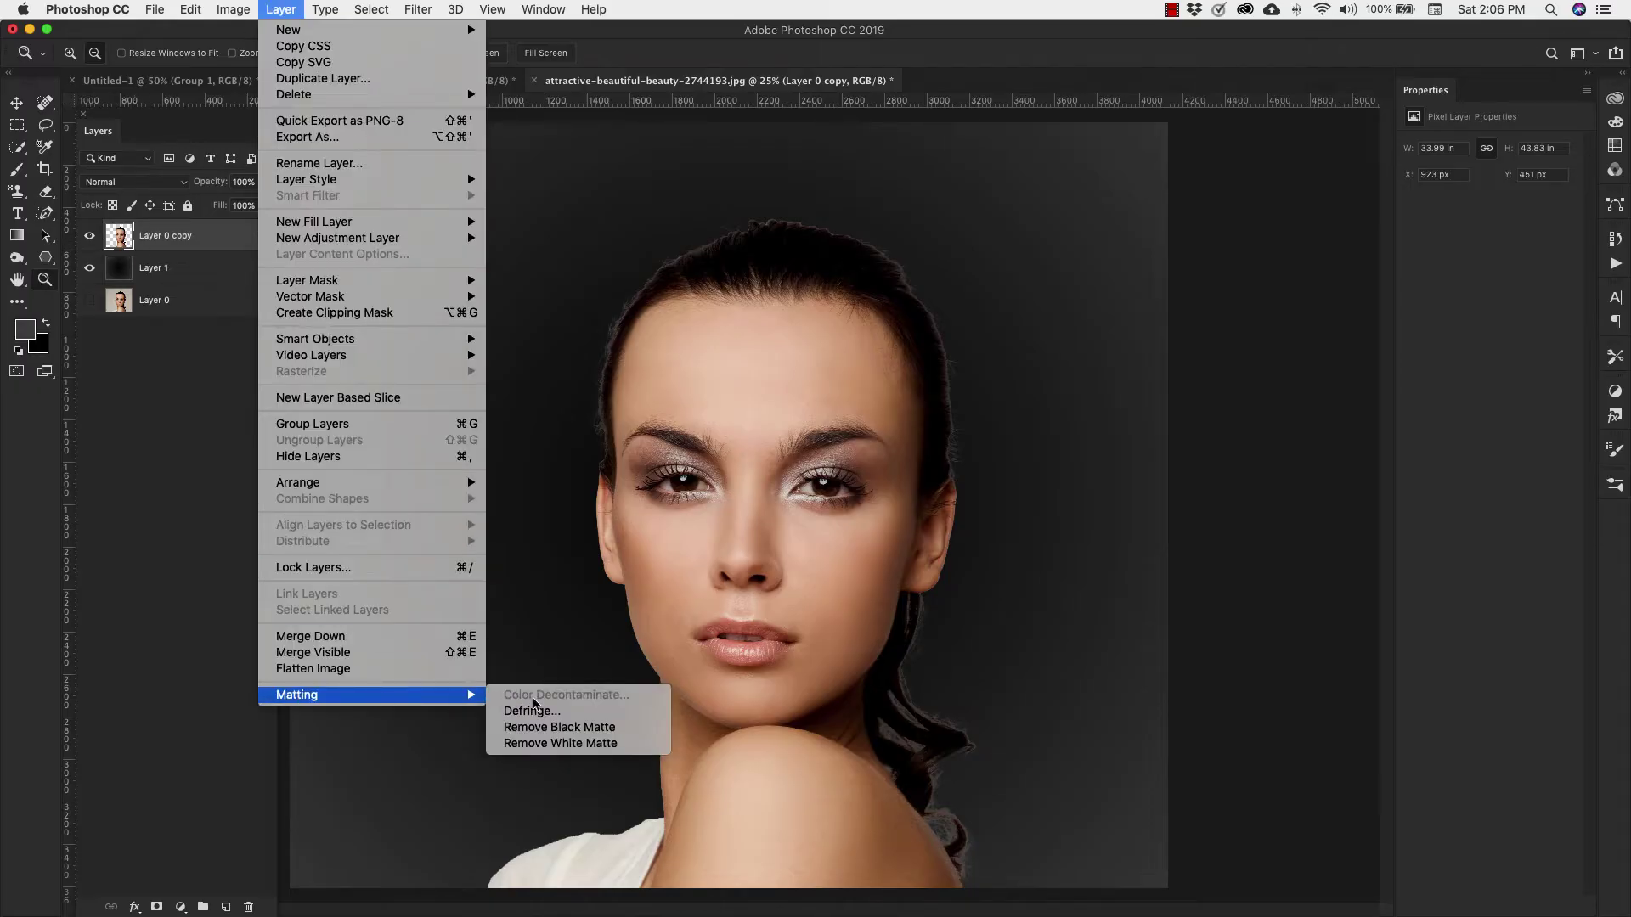
{"action": "left_click", "coordinate": [581, 745]}
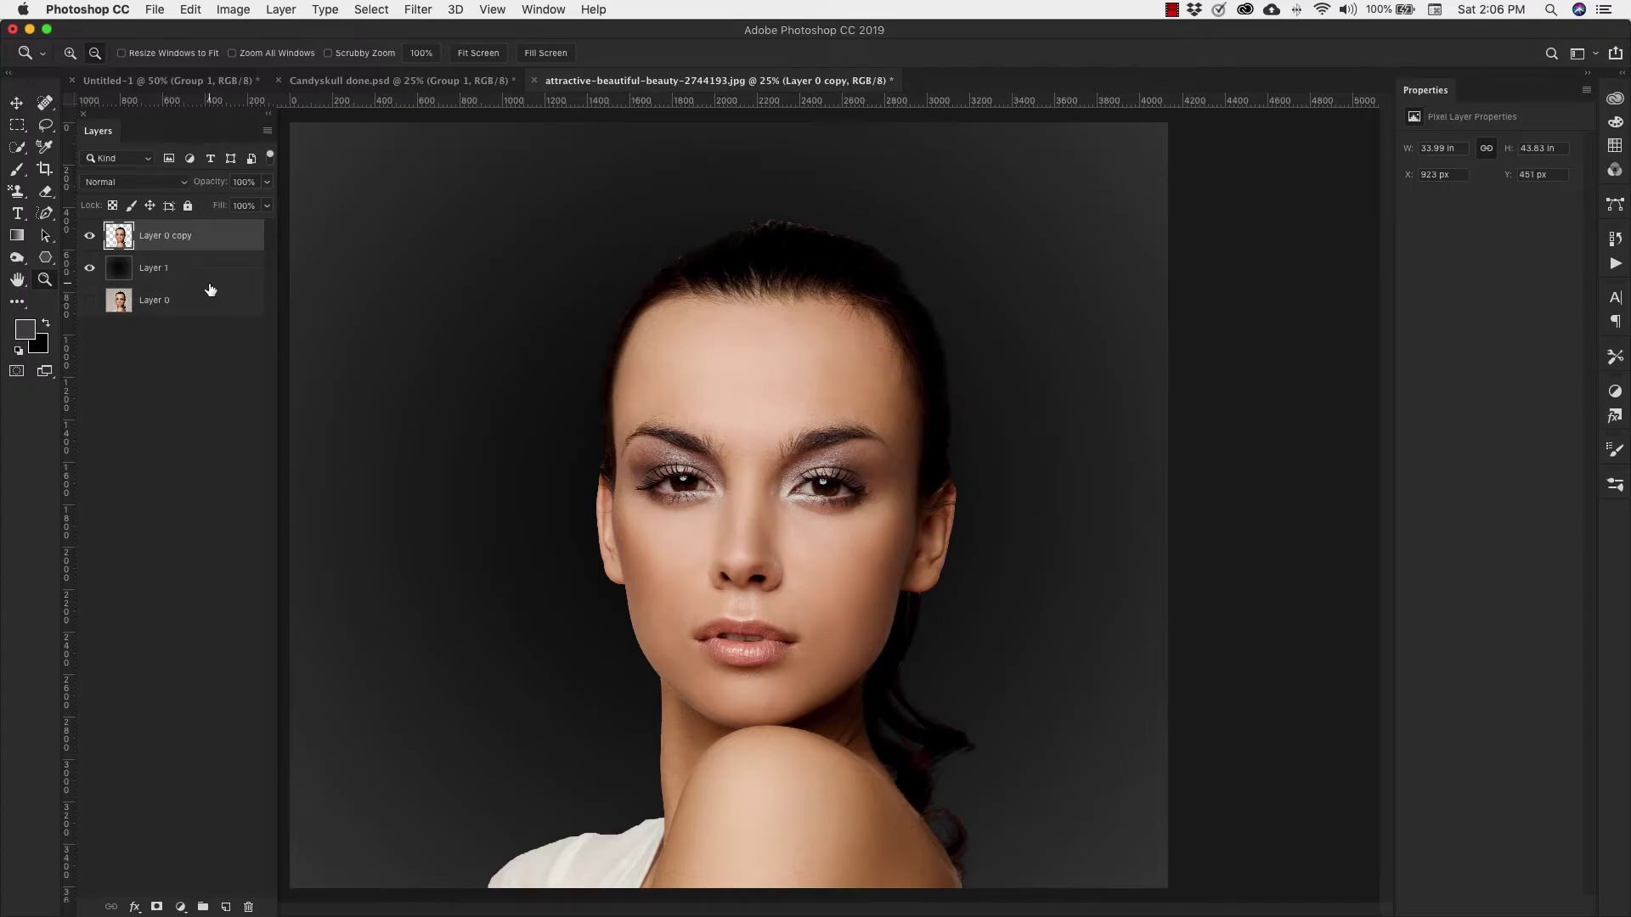
Step: Duplicate Layer 0 copy and add a Black & White adjustment layer above it, switched to hidden
{"action": "key", "text": "alt"}
{"action": "left_click_drag", "start_coordinate": [219, 244], "coordinate": [220, 226]}
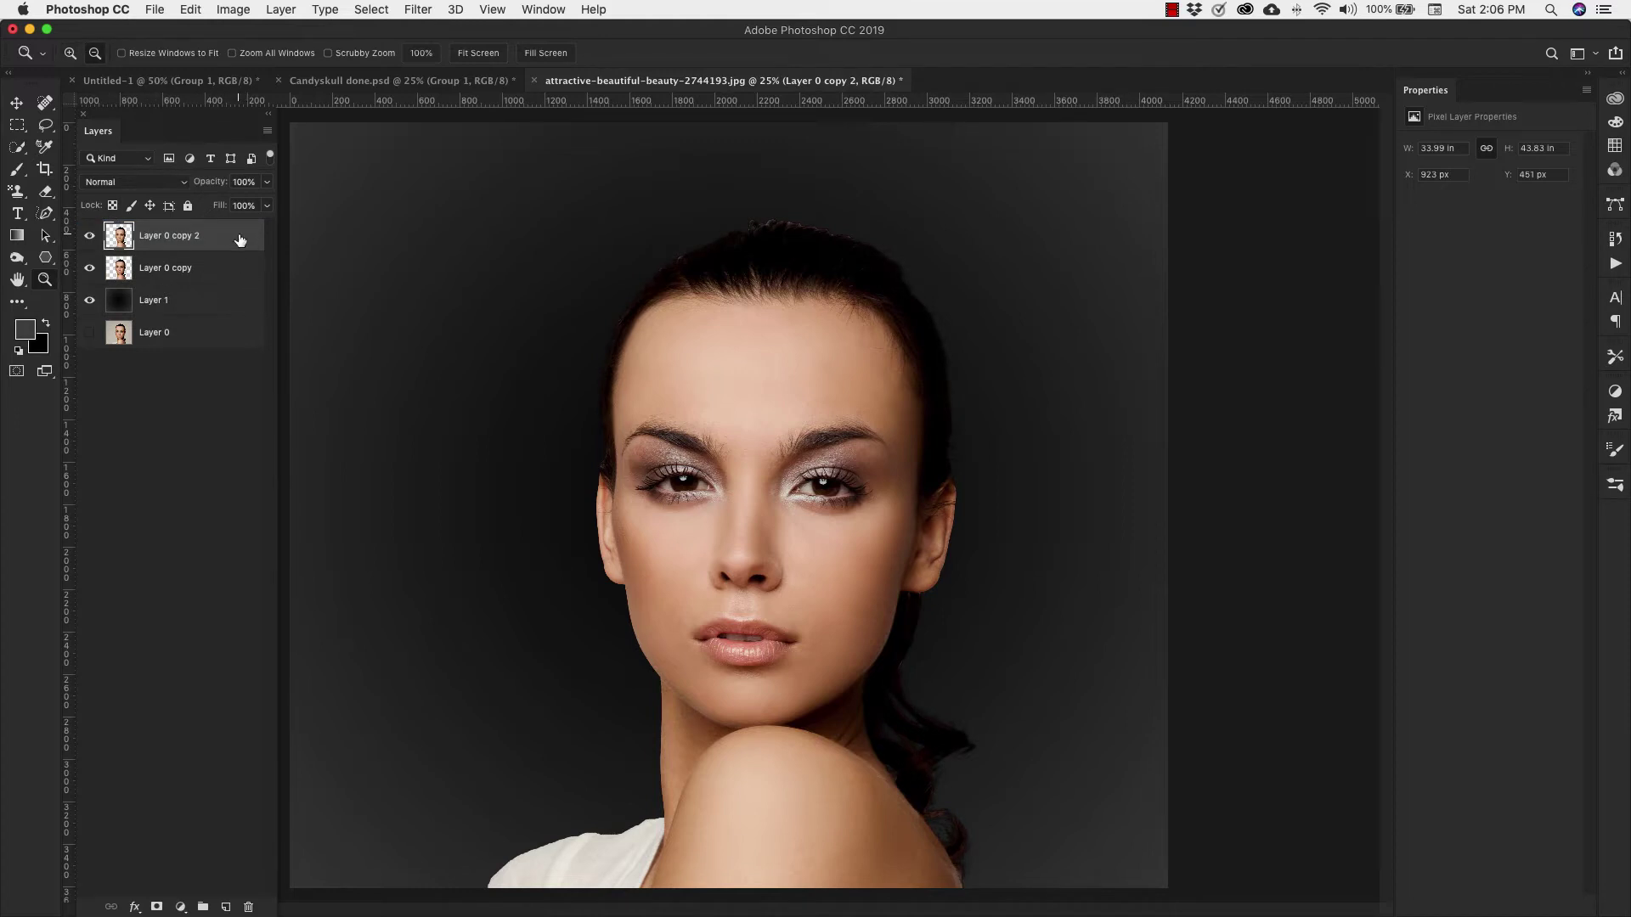
{"action": "left_click", "coordinate": [180, 908]}
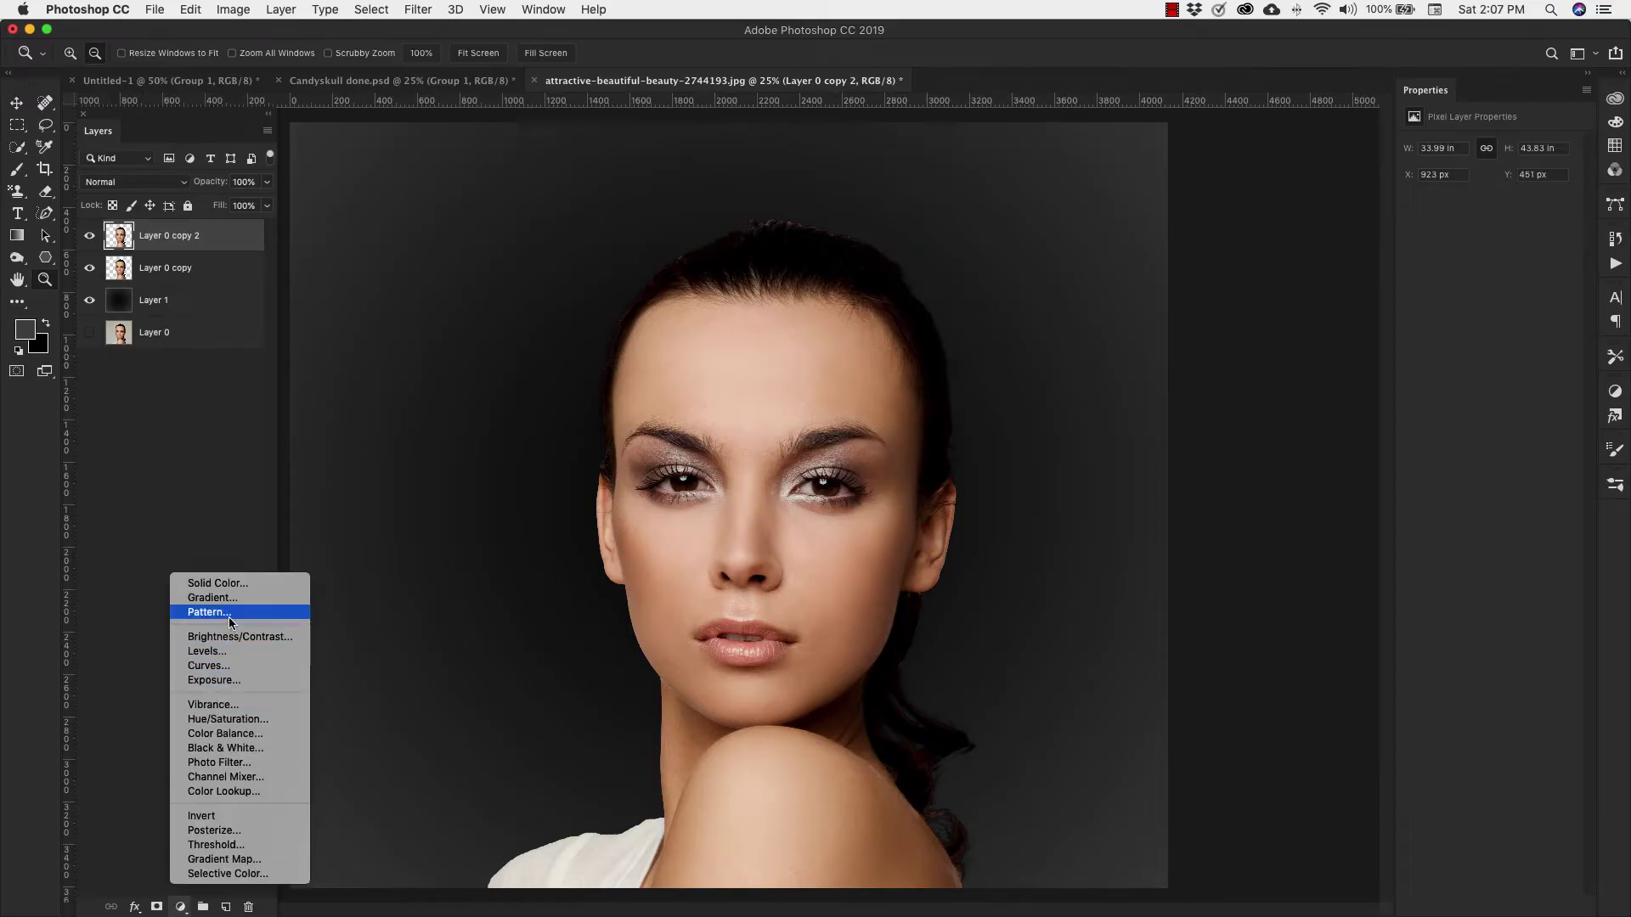
{"action": "left_click", "coordinate": [224, 749]}
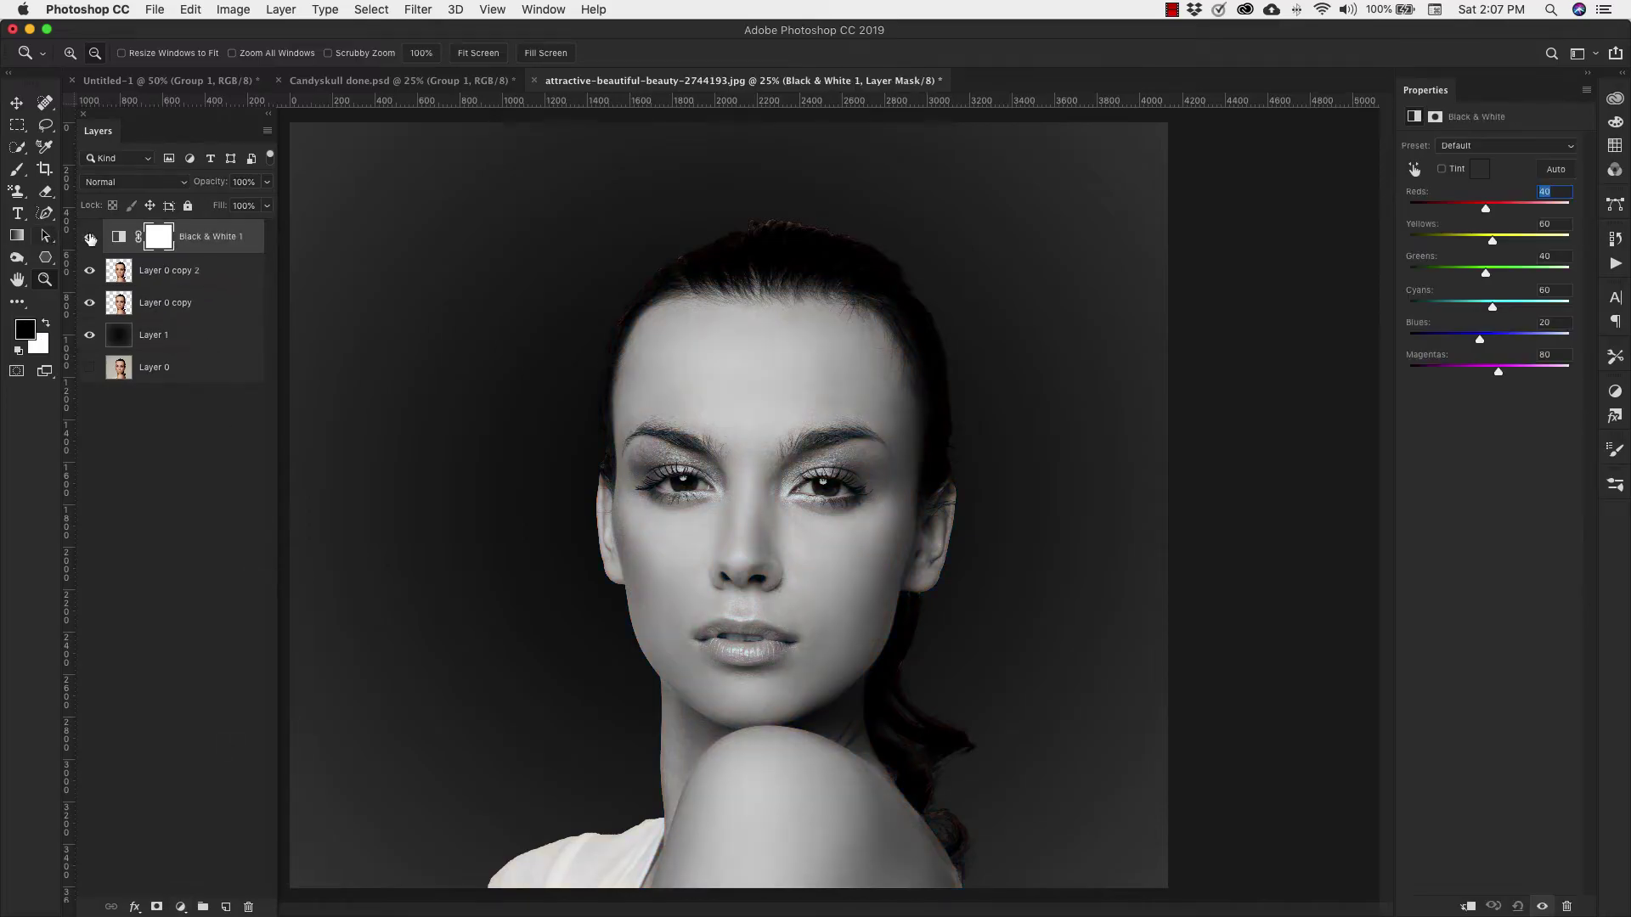
{"action": "left_click", "coordinate": [90, 242]}
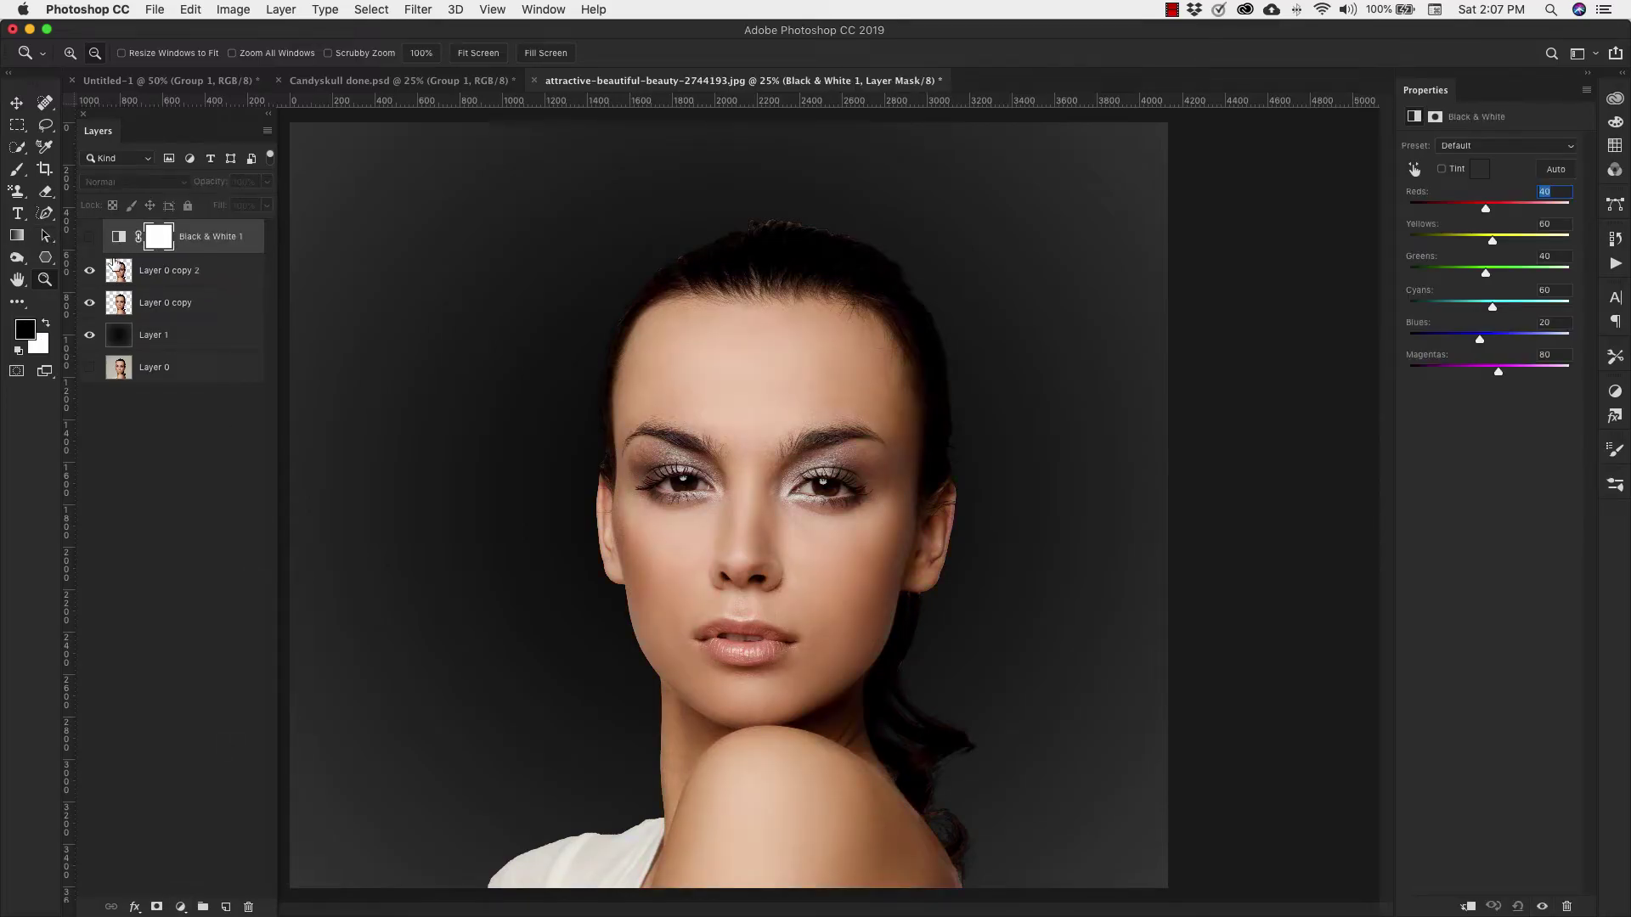
Step: Open the Camera Raw Filter on Layer 0 copy 2 and set Temperature -18, Highlights +13, Whites +58 and Blacks -29
{"action": "left_click", "coordinate": [164, 272]}
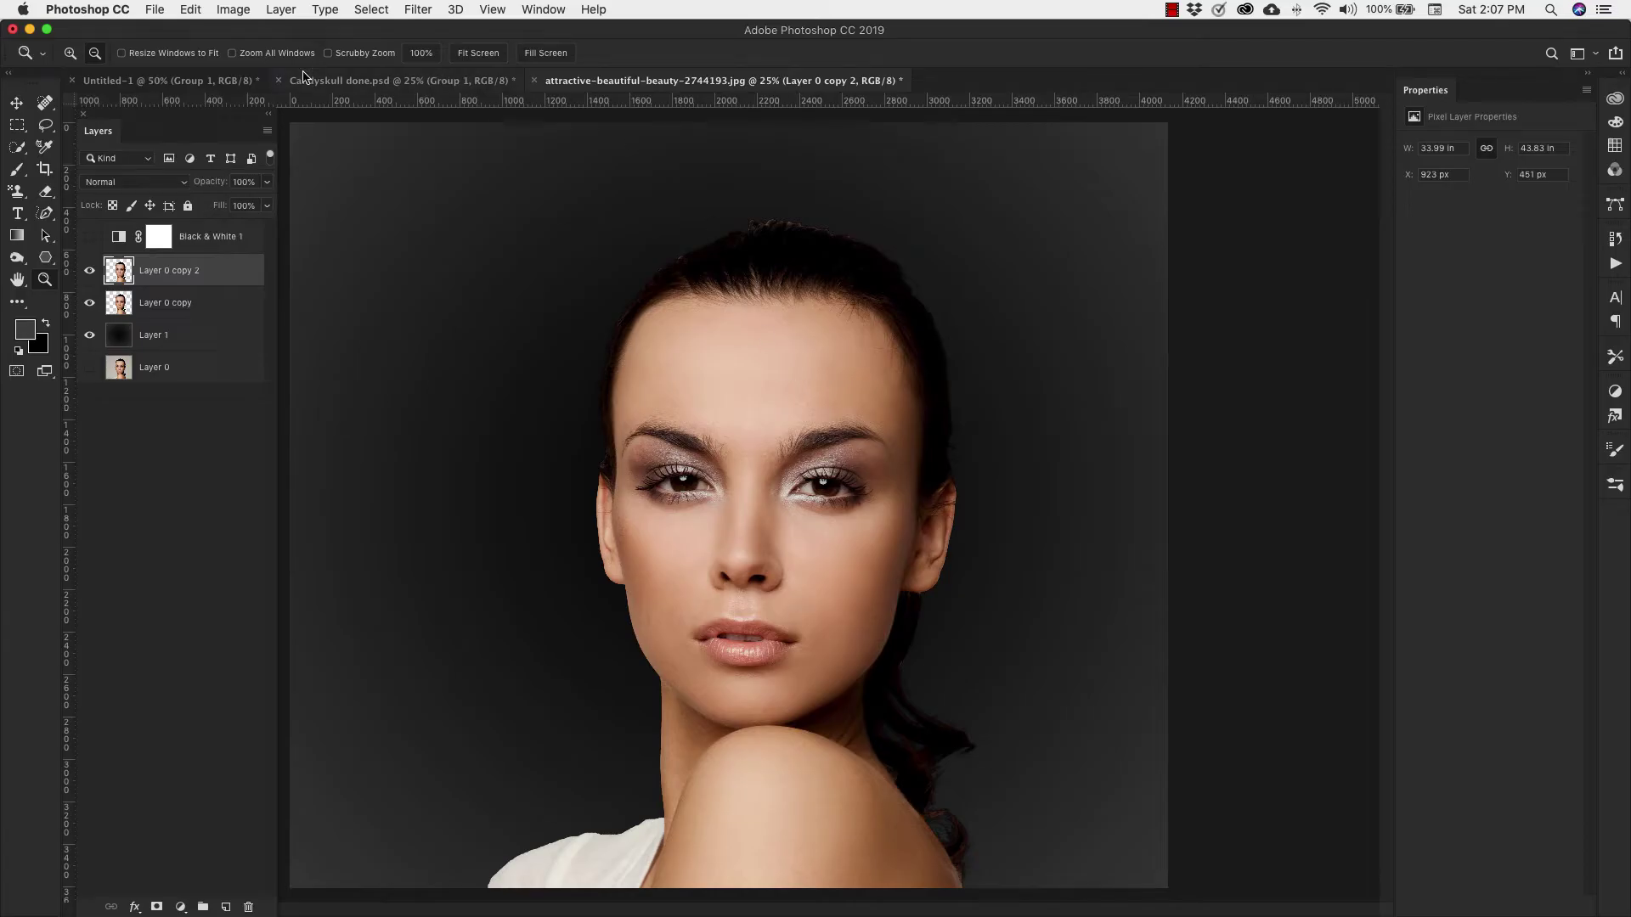
{"action": "left_click", "coordinate": [417, 10]}
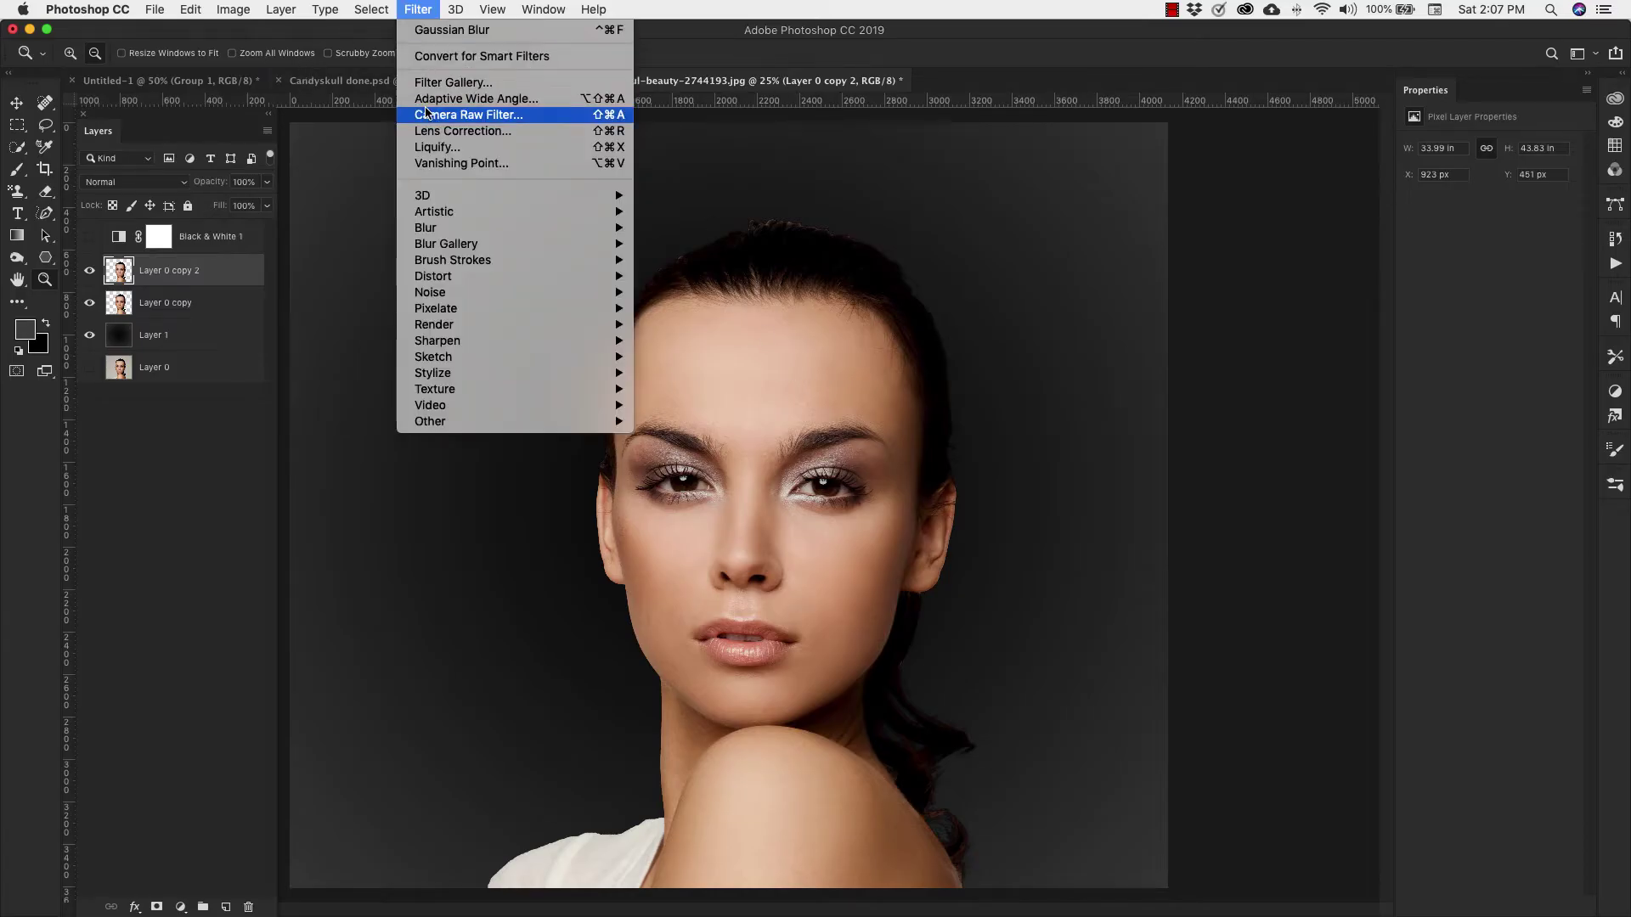
{"action": "left_click", "coordinate": [461, 115]}
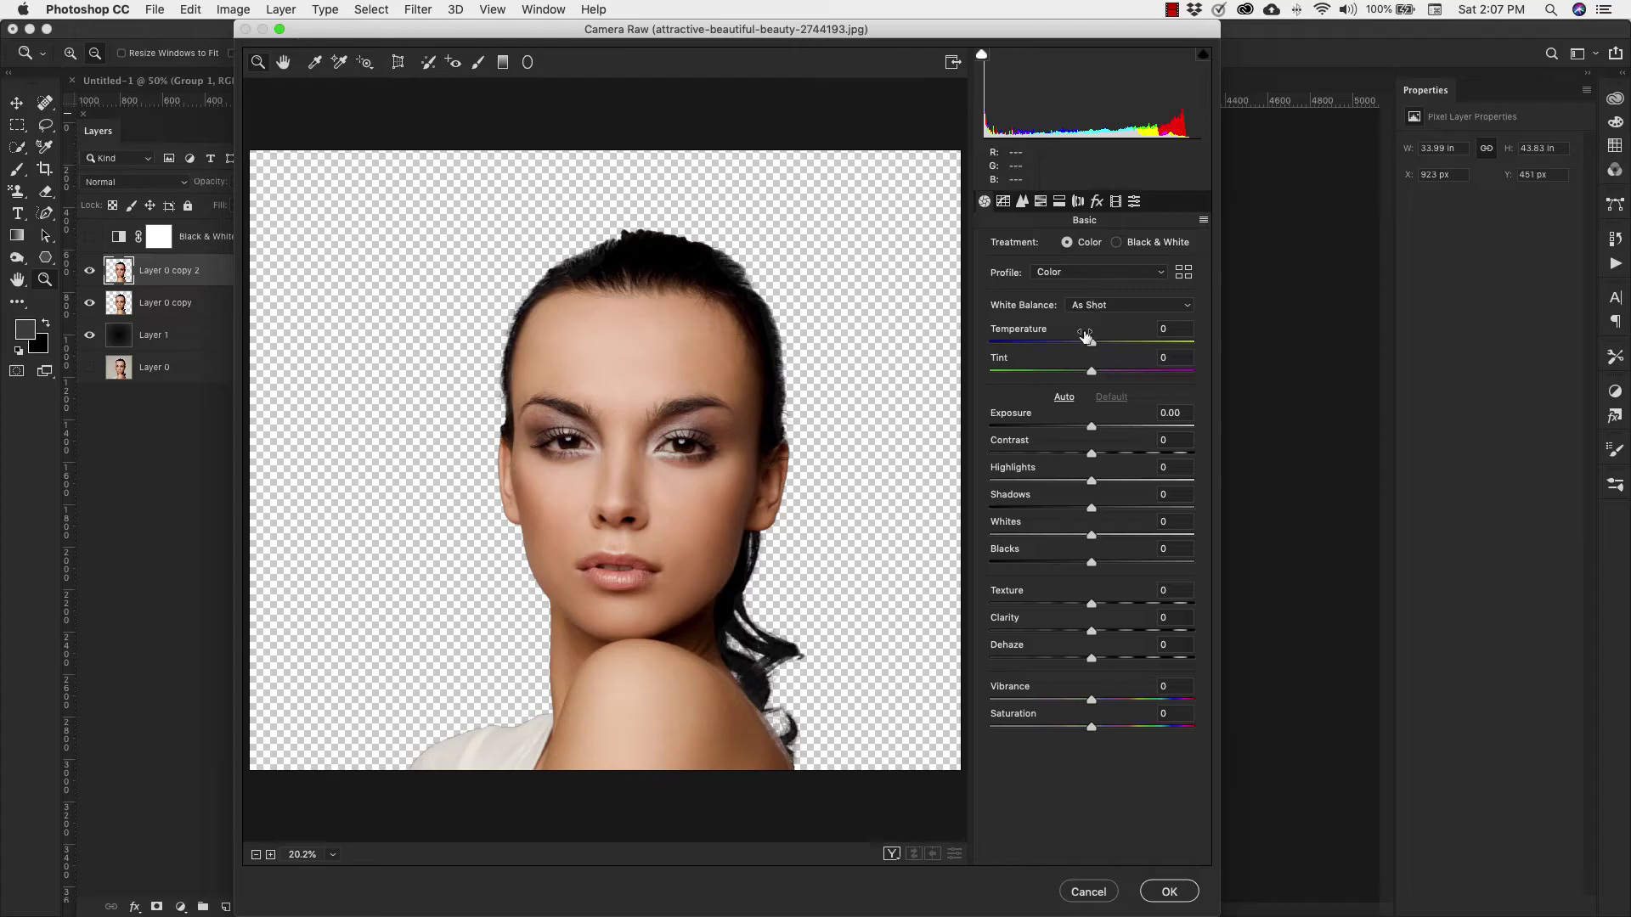
{"action": "left_click_drag", "start_coordinate": [1092, 344], "coordinate": [1073, 344]}
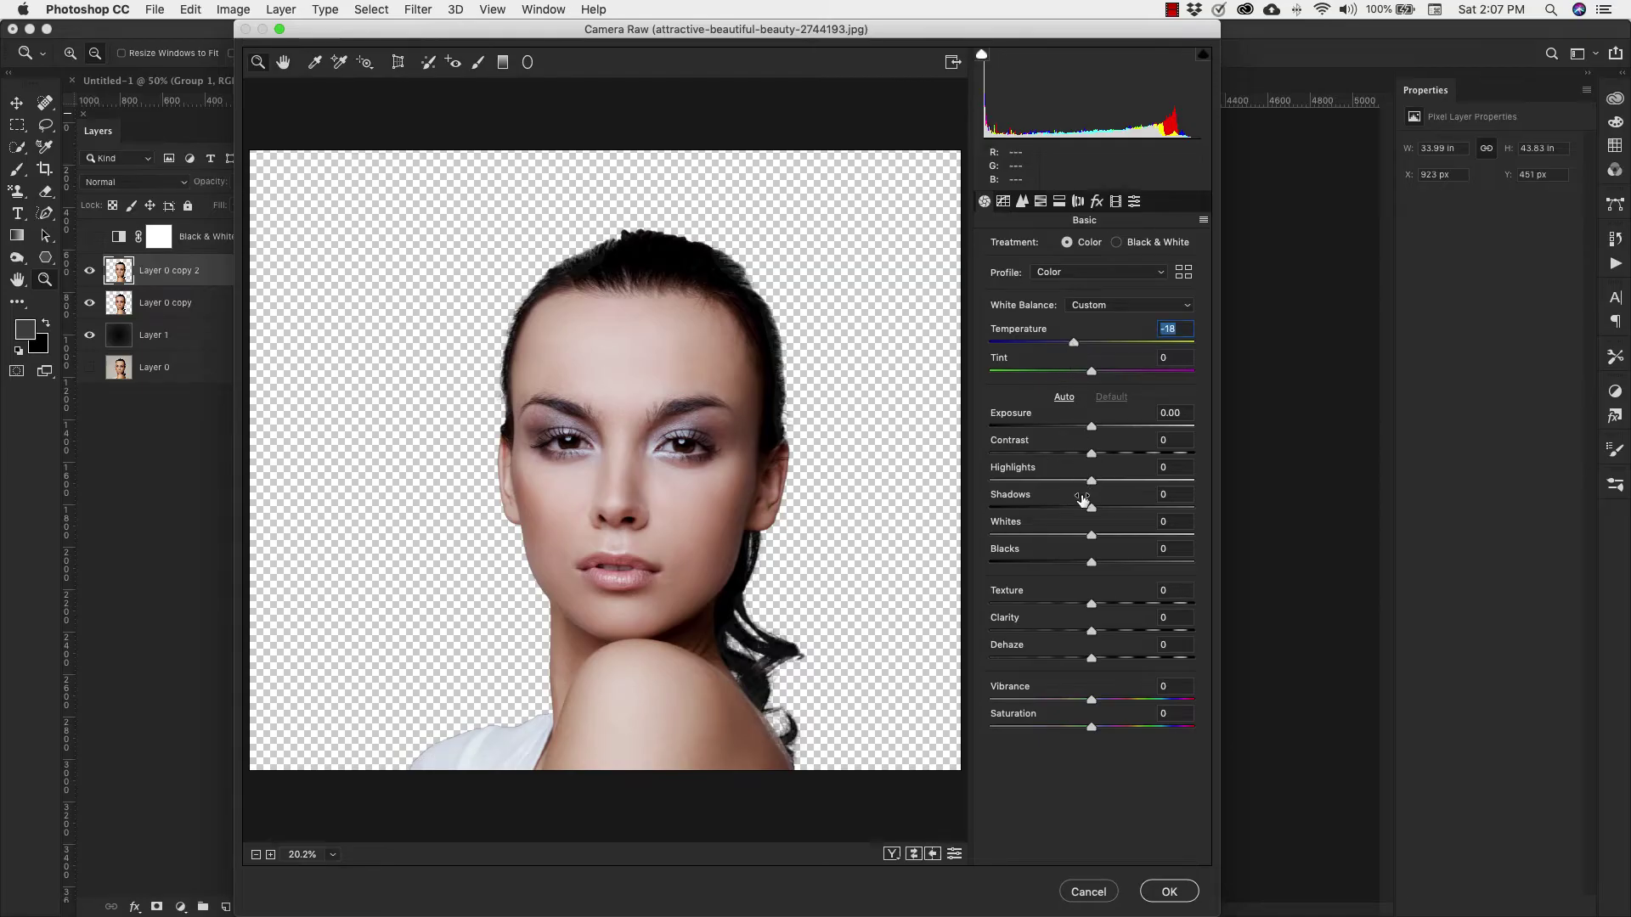
{"action": "left_click_drag", "start_coordinate": [1092, 481], "coordinate": [1061, 564]}
Step: Mute the portrait's colors in Camera Raw by setting Vibrance to -47 and Saturation to -13
{"action": "key", "text": "Tab"}
{"action": "key", "text": "Tab"}
{"action": "key", "text": "Tab"}
{"action": "key", "text": "Tab"}
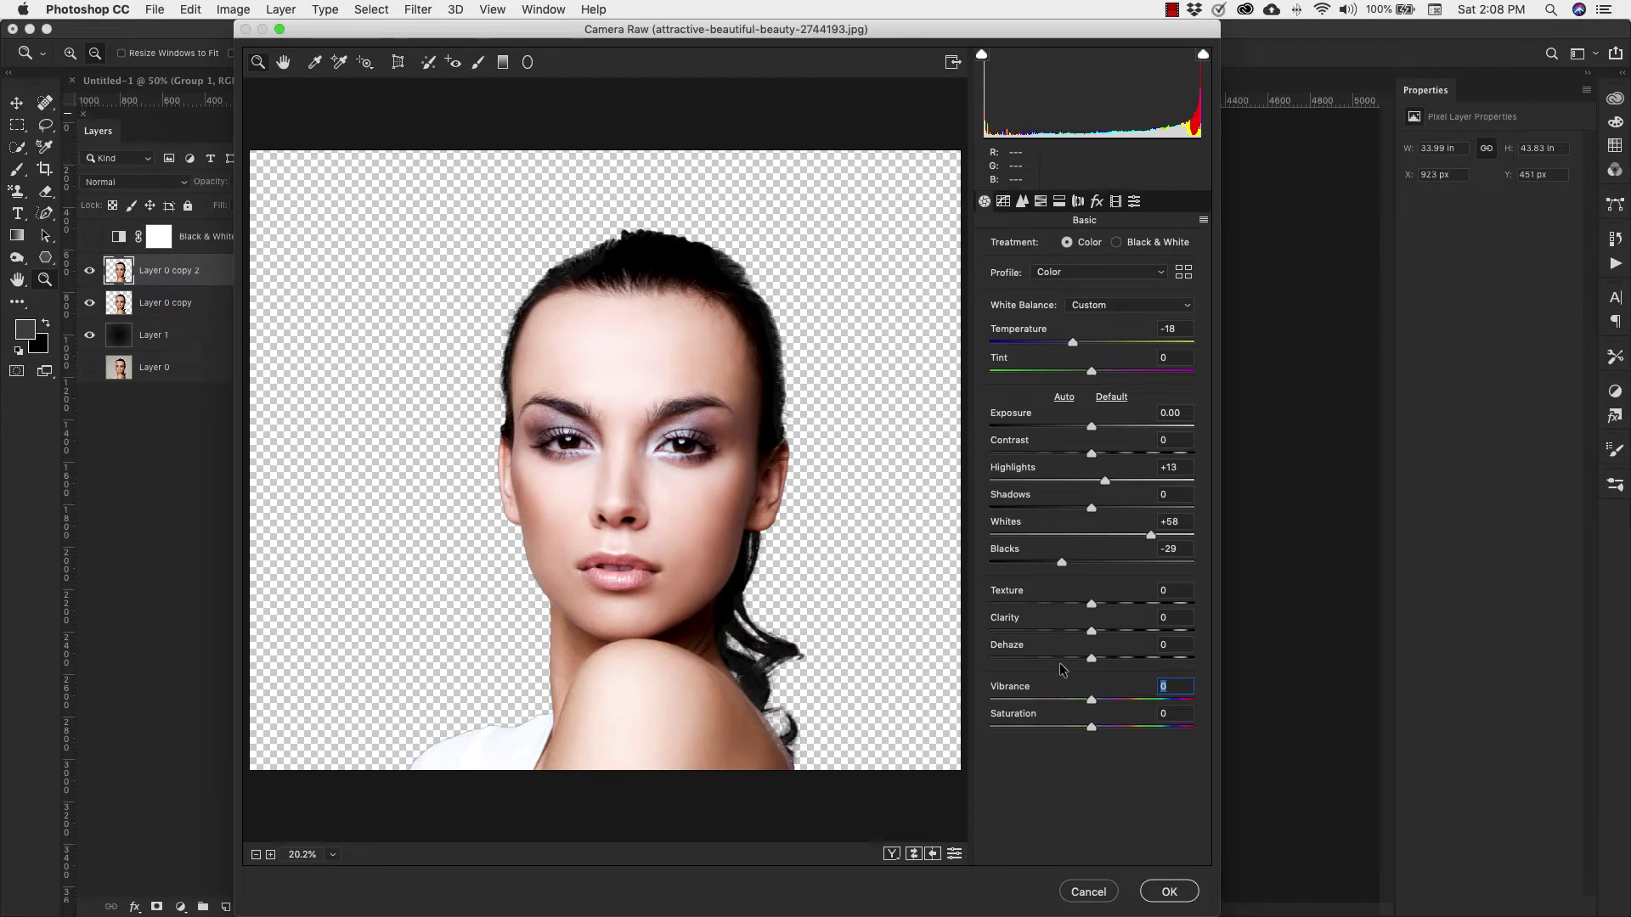
{"action": "left_click_drag", "start_coordinate": [1094, 704], "coordinate": [1029, 703]}
{"action": "left_click_drag", "start_coordinate": [1093, 725], "coordinate": [1078, 727]}
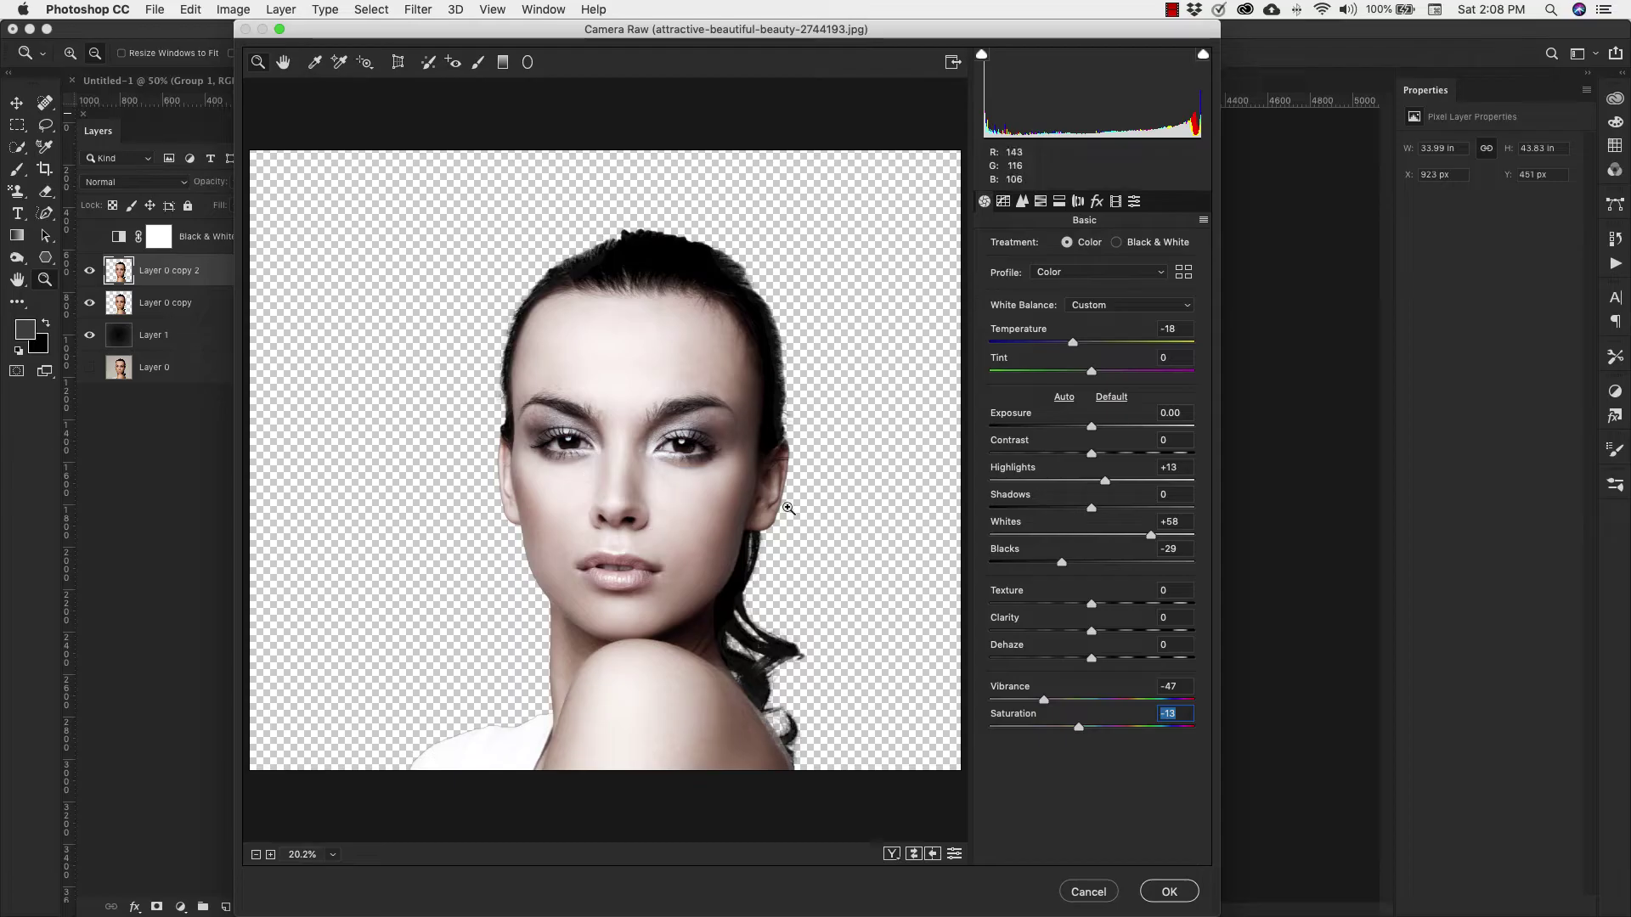
Step: Apply the Camera Raw changes and quick-select the face from hairline to chin, leaving out the ears
{"action": "left_click", "coordinate": [1170, 892]}
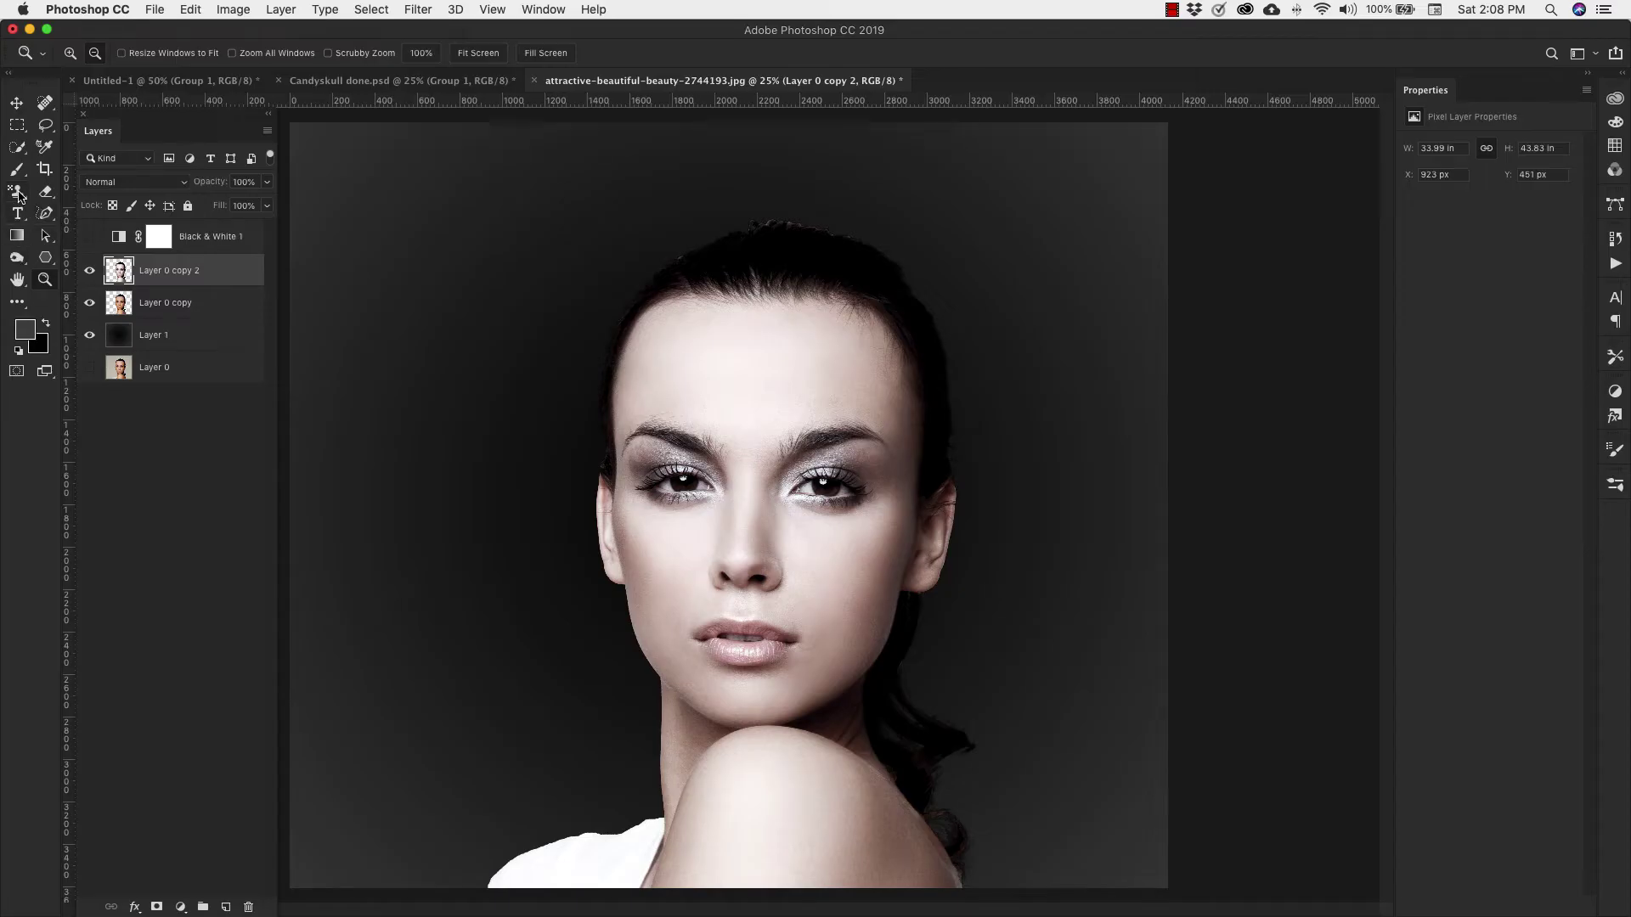
{"action": "left_click", "coordinate": [17, 147]}
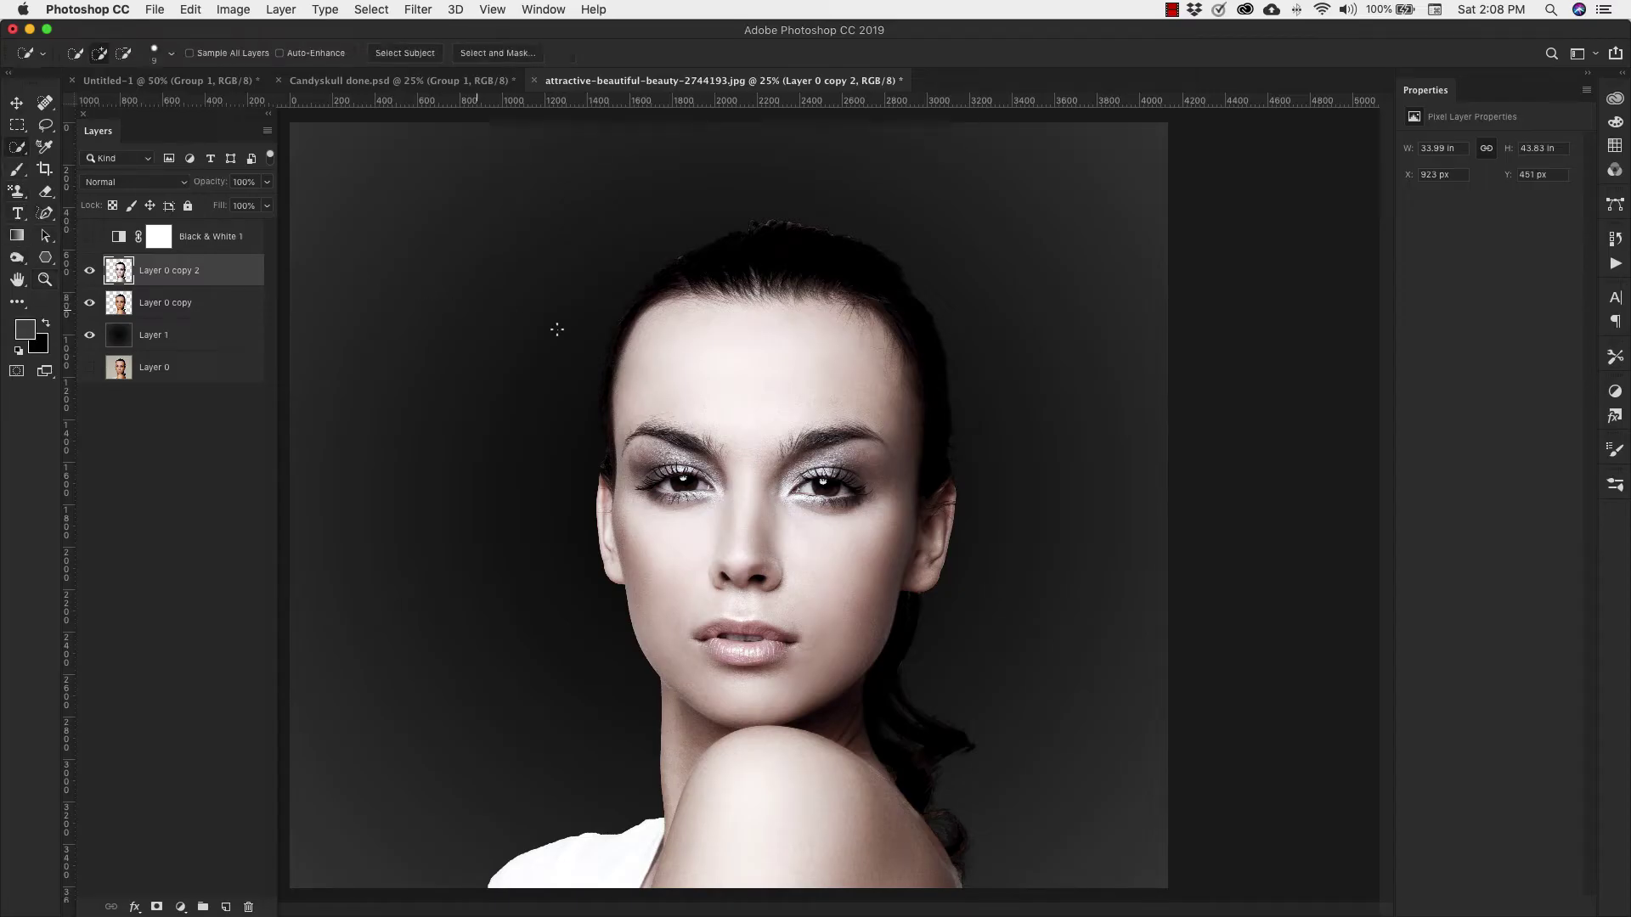
{"action": "mouse_move", "coordinate": [678, 292]}
{"action": "left_mouse_down"}
{"action": "mouse_move", "coordinate": [824, 297]}
{"action": "mouse_move", "coordinate": [867, 327]}
{"action": "left_mouse_up"}
{"action": "mouse_move", "coordinate": [886, 384]}
{"action": "left_mouse_down"}
{"action": "mouse_move", "coordinate": [883, 493]}
{"action": "mouse_move", "coordinate": [911, 510]}
{"action": "mouse_move", "coordinate": [853, 634]}
{"action": "left_mouse_up"}
{"action": "mouse_move", "coordinate": [655, 289]}
{"action": "left_mouse_down"}
{"action": "mouse_move", "coordinate": [838, 285]}
{"action": "mouse_move", "coordinate": [873, 309]}
{"action": "mouse_move", "coordinate": [917, 397]}
{"action": "mouse_move", "coordinate": [880, 301]}
{"action": "left_mouse_up"}
{"action": "mouse_move", "coordinate": [943, 518]}
{"action": "left_mouse_down"}
{"action": "mouse_move", "coordinate": [942, 589]}
{"action": "mouse_move", "coordinate": [959, 501]}
{"action": "mouse_move", "coordinate": [947, 597]}
{"action": "mouse_move", "coordinate": [954, 463]}
{"action": "mouse_move", "coordinate": [920, 584]}
{"action": "mouse_move", "coordinate": [927, 508]}
{"action": "left_mouse_up"}
{"action": "left_click_drag", "start_coordinate": [602, 505], "coordinate": [607, 565]}
{"action": "key", "text": "alt"}
{"action": "key", "text": "alt"}
{"action": "key", "text": "alt"}
Step: Refine the face selection in Select and Mask using Smart Radius and a 1 px radius, brushing the hairline and erasing the spill by the ear
{"action": "left_click", "coordinate": [496, 56]}
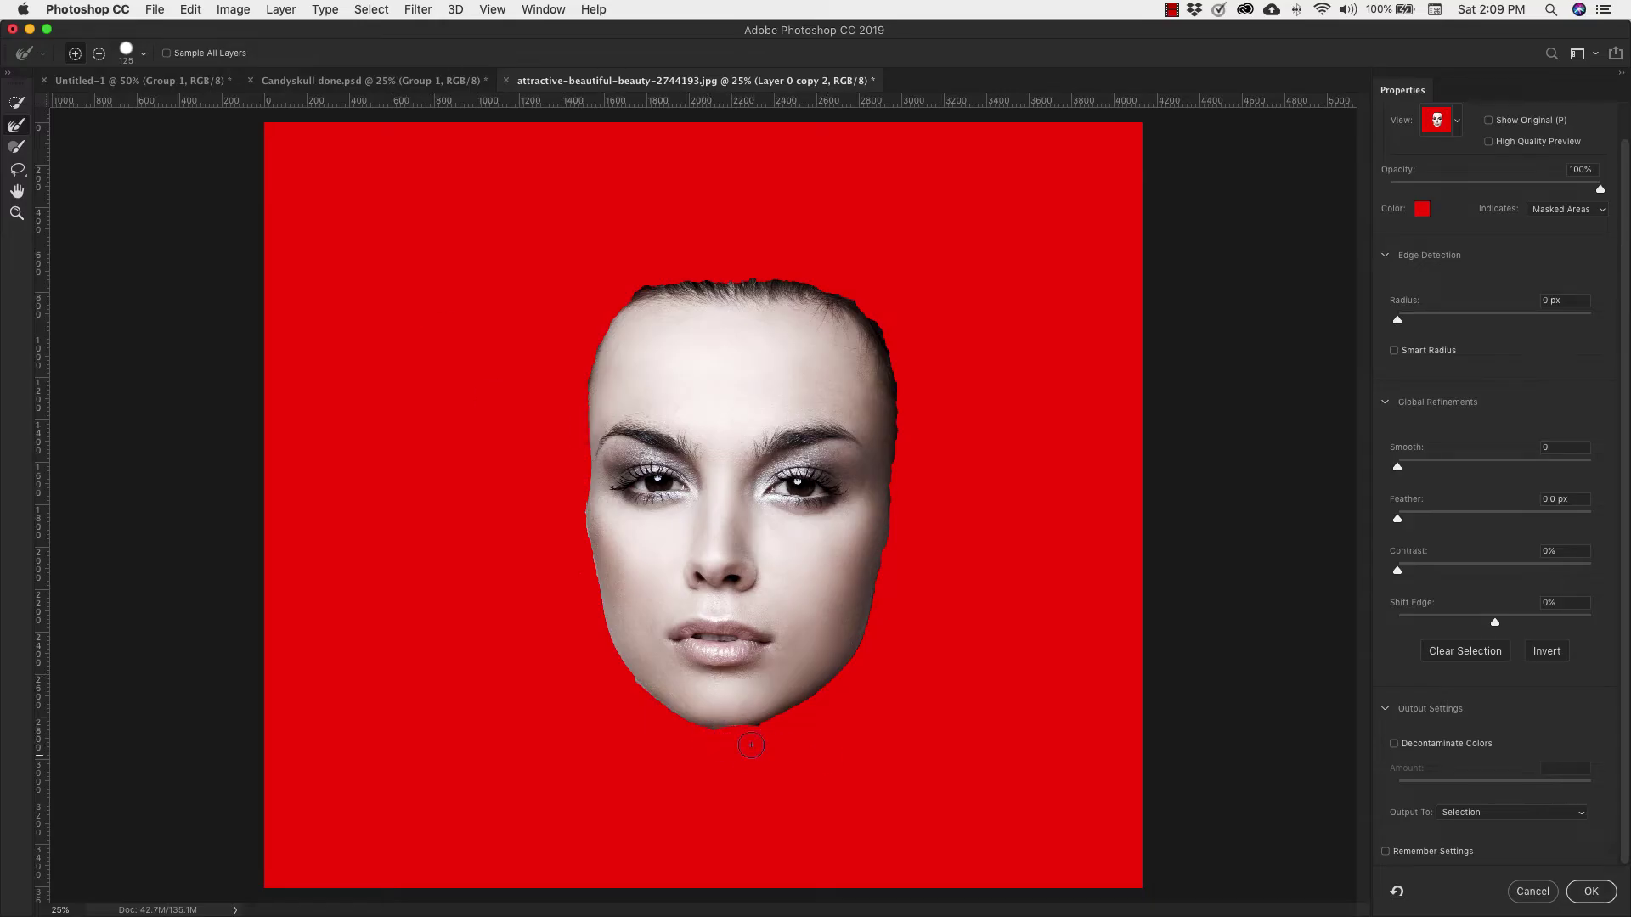
{"action": "left_click", "coordinate": [1417, 355]}
{"action": "left_click_drag", "start_coordinate": [1397, 321], "coordinate": [1403, 324]}
{"action": "left_click", "coordinate": [18, 128]}
{"action": "mouse_move", "coordinate": [572, 408]}
{"action": "left_mouse_down"}
{"action": "mouse_move", "coordinate": [597, 332]}
{"action": "mouse_move", "coordinate": [634, 299]}
{"action": "mouse_move", "coordinate": [769, 276]}
{"action": "mouse_move", "coordinate": [884, 337]}
{"action": "mouse_move", "coordinate": [907, 457]}
{"action": "mouse_move", "coordinate": [749, 281]}
{"action": "mouse_move", "coordinate": [823, 303]}
{"action": "mouse_move", "coordinate": [920, 445]}
{"action": "mouse_move", "coordinate": [882, 334]}
{"action": "mouse_move", "coordinate": [908, 503]}
{"action": "mouse_move", "coordinate": [912, 438]}
{"action": "mouse_move", "coordinate": [894, 580]}
{"action": "left_mouse_up"}
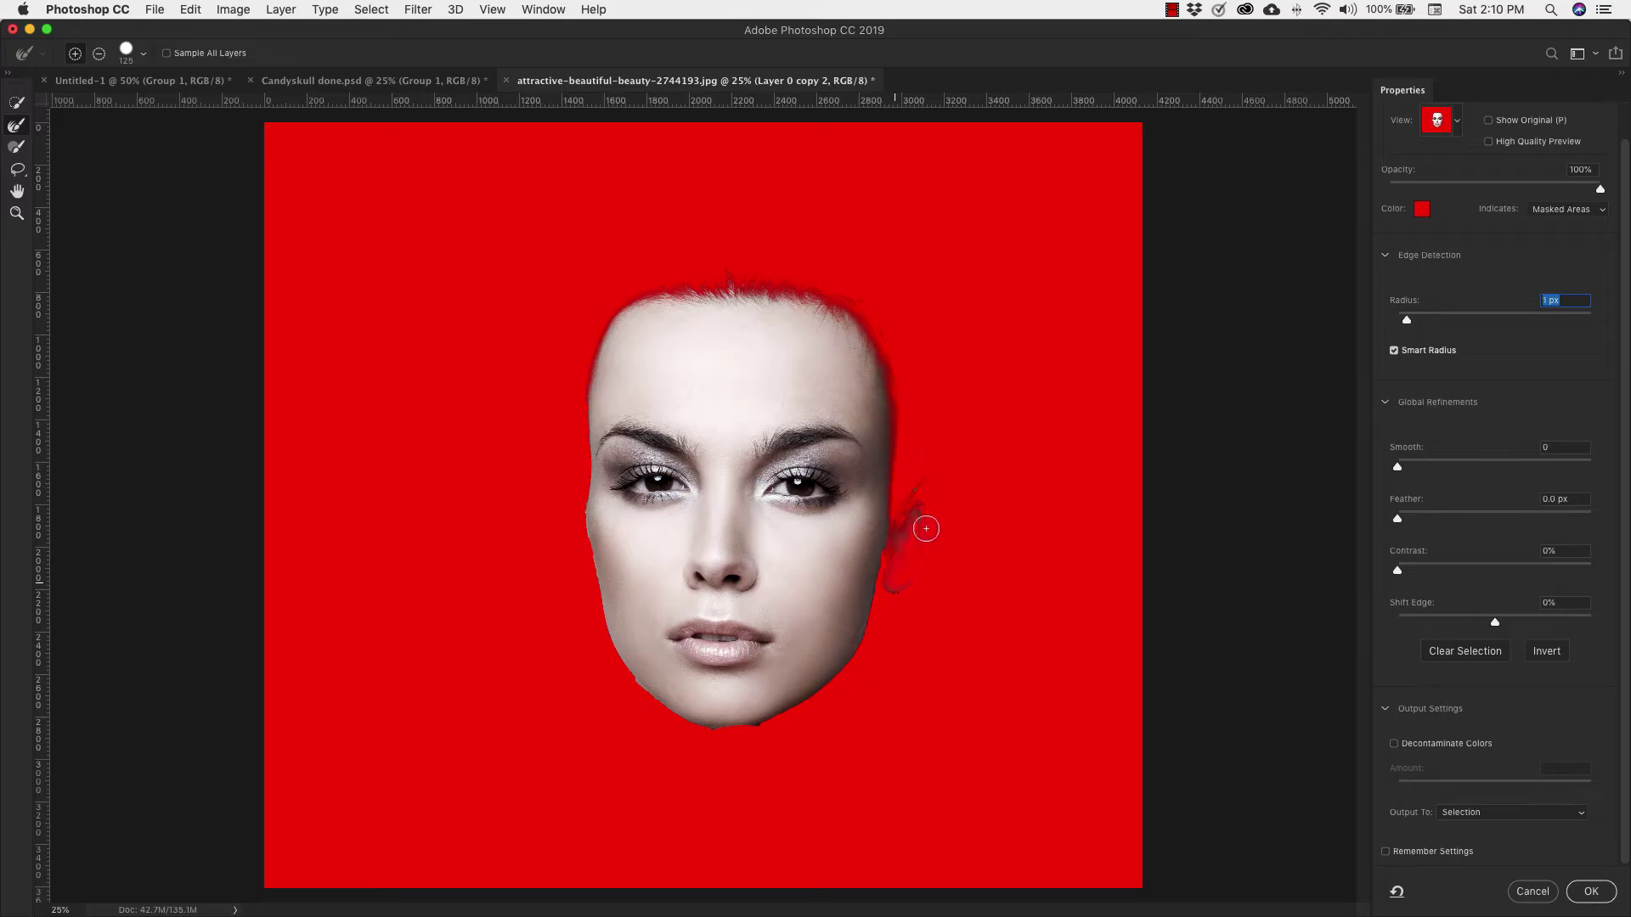
{"action": "left_click", "coordinate": [99, 54]}
{"action": "mouse_move", "coordinate": [918, 425]}
{"action": "left_mouse_down"}
{"action": "mouse_move", "coordinate": [907, 629]}
{"action": "mouse_move", "coordinate": [911, 509]}
{"action": "mouse_move", "coordinate": [896, 560]}
{"action": "left_mouse_up"}
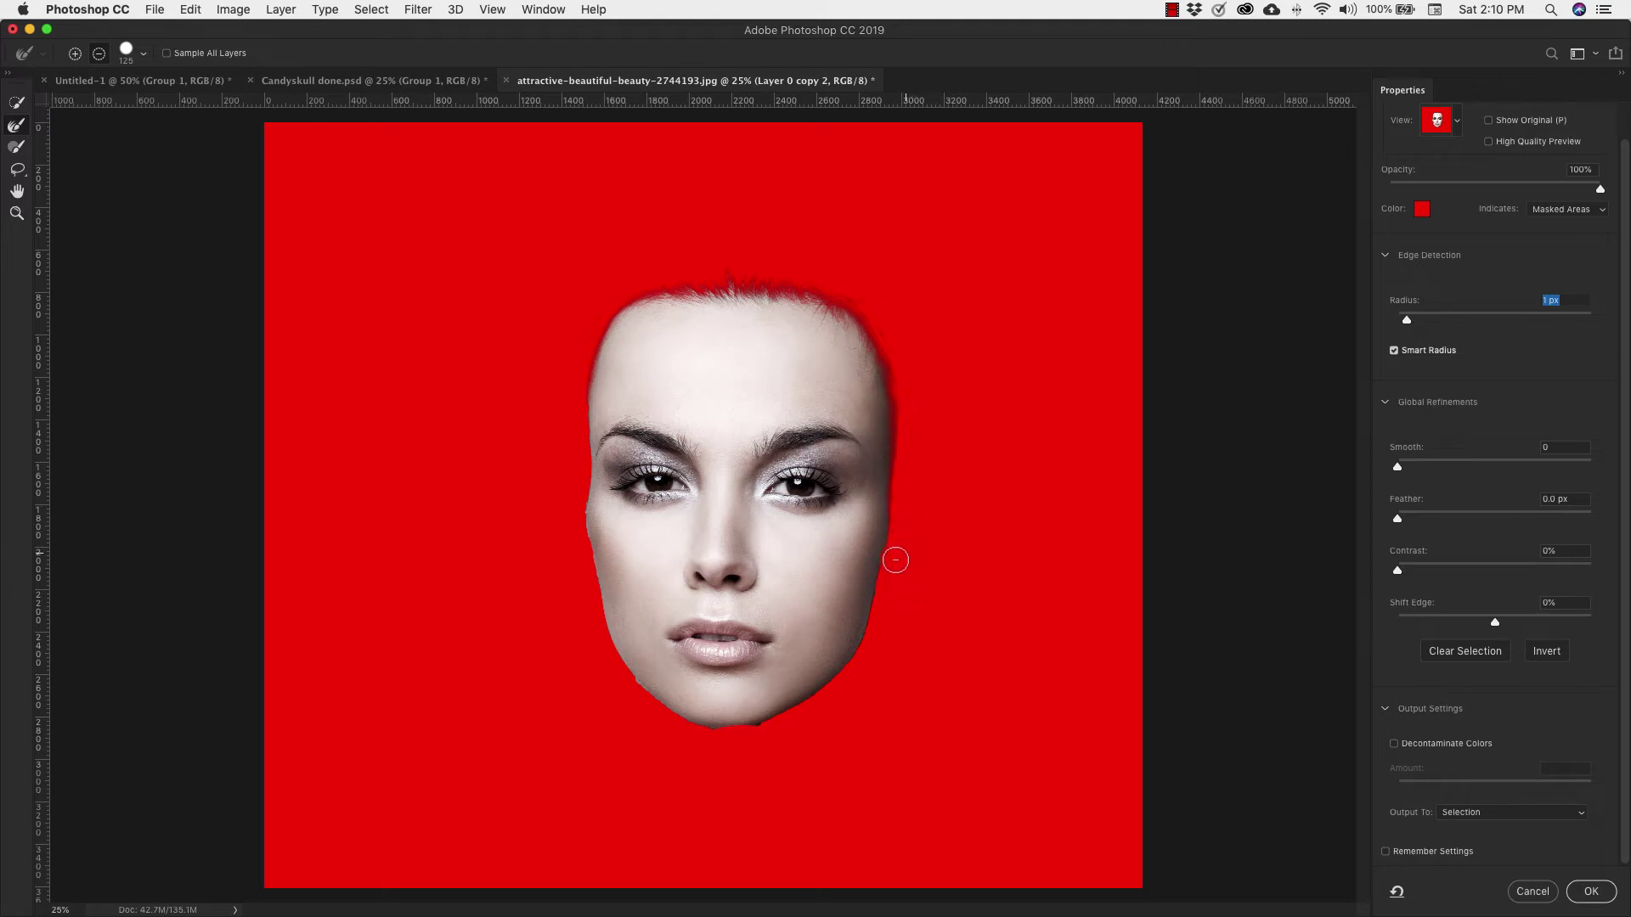
Step: Set the edge detection radius to 2 px and output the face selection as a layer mask on Layer 0 copy 2
{"action": "key", "text": "Up"}
{"action": "left_click", "coordinate": [1504, 814]}
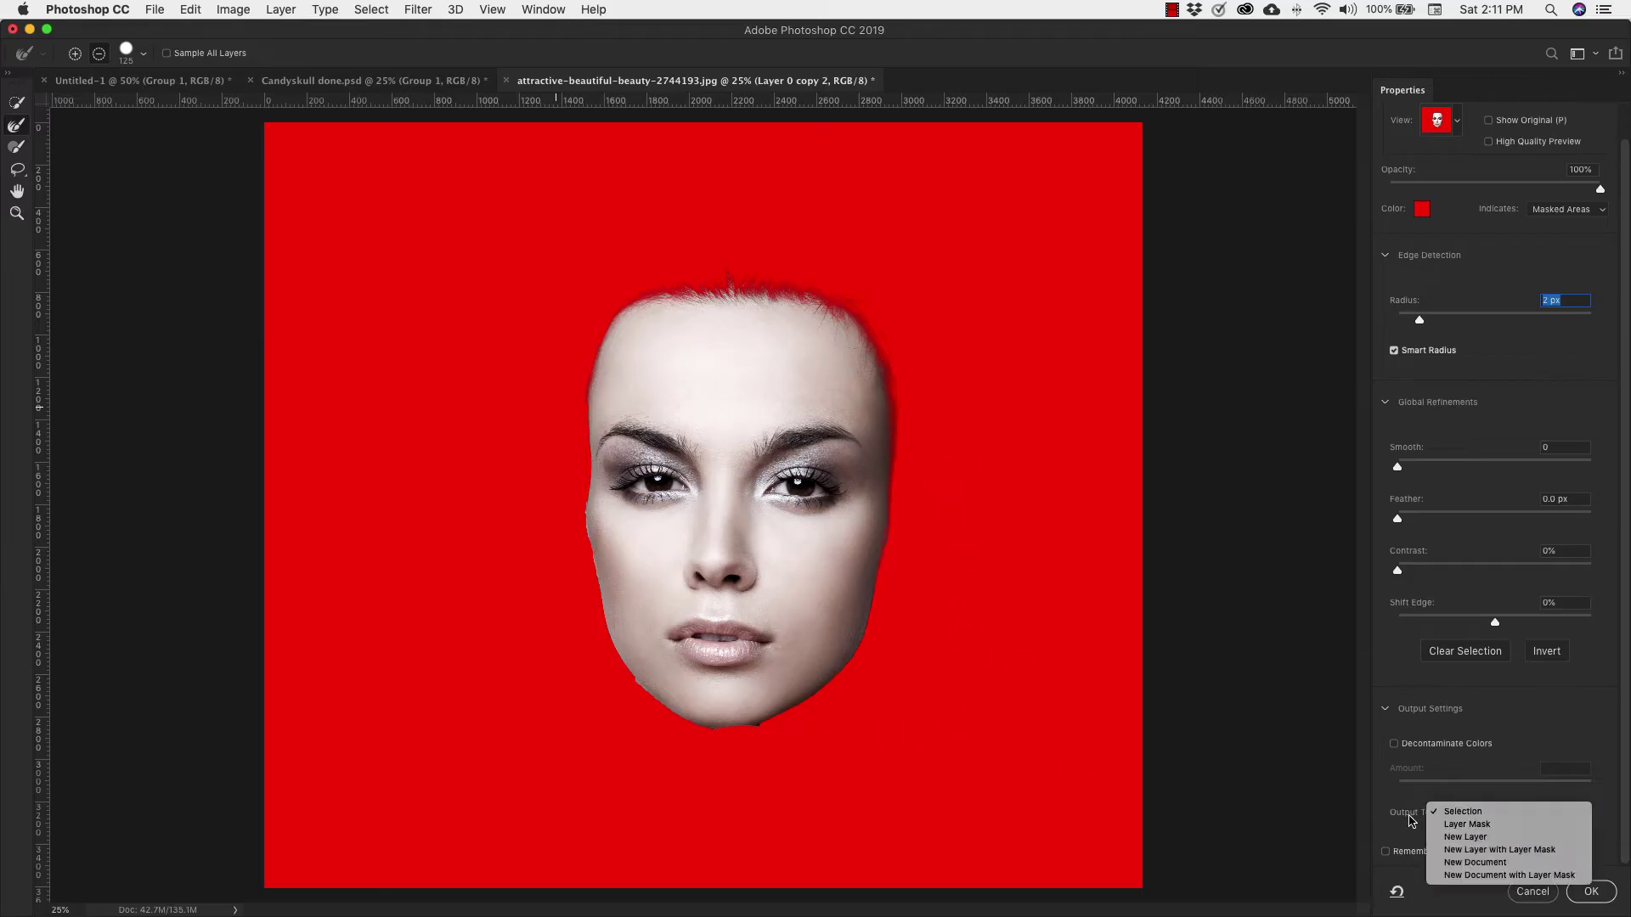
{"action": "left_click", "coordinate": [1474, 825]}
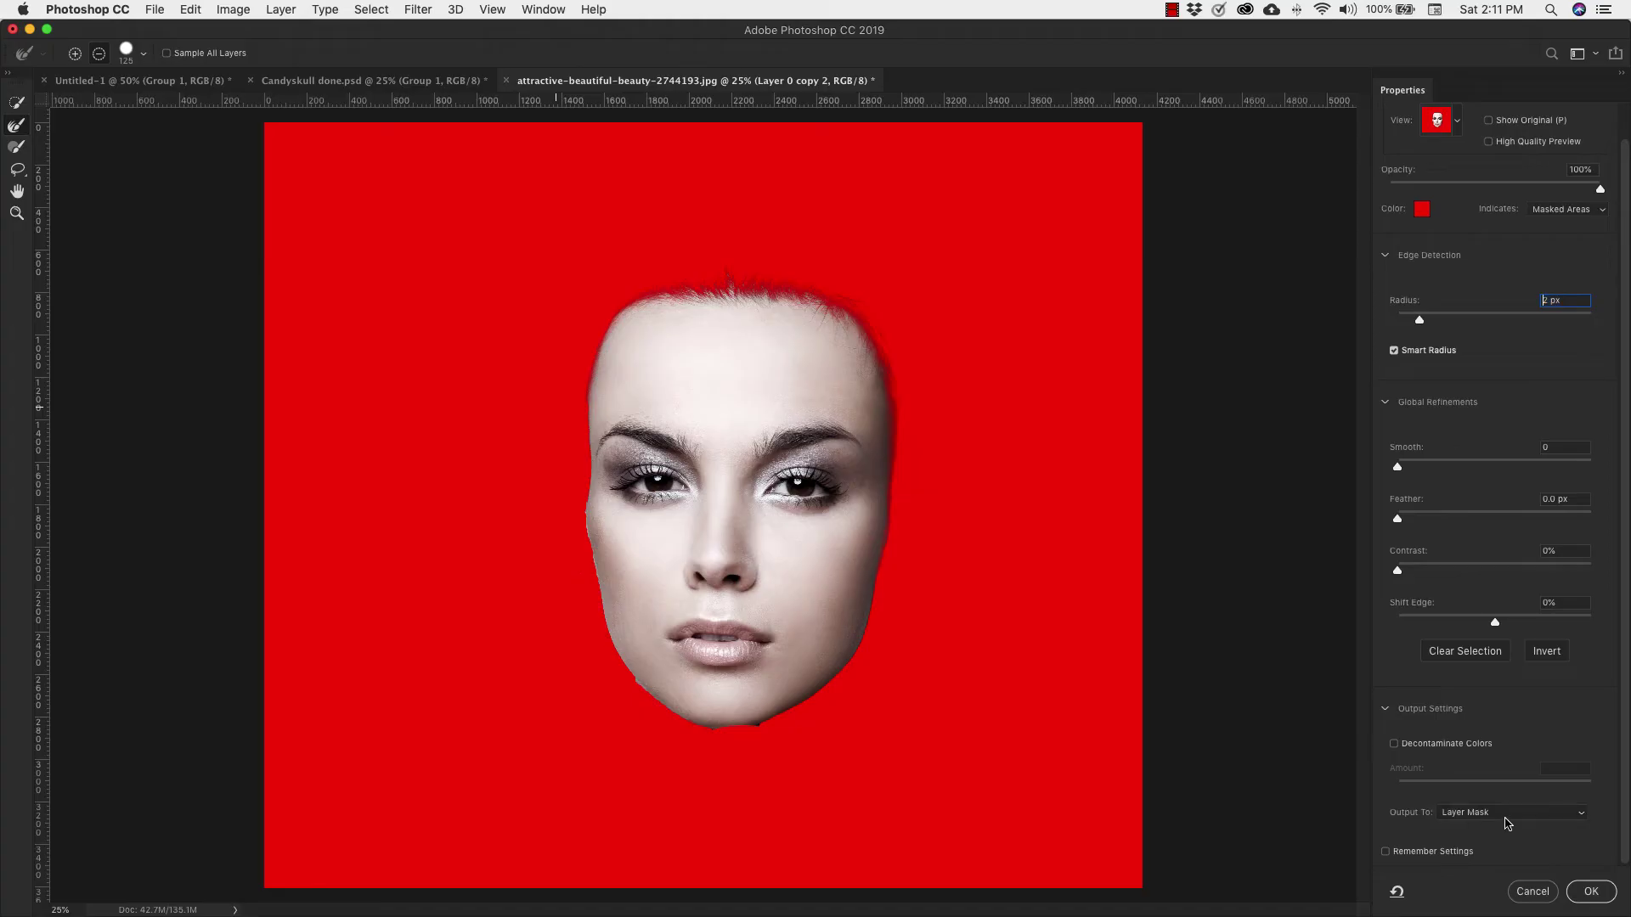
{"action": "left_click", "coordinate": [1600, 899]}
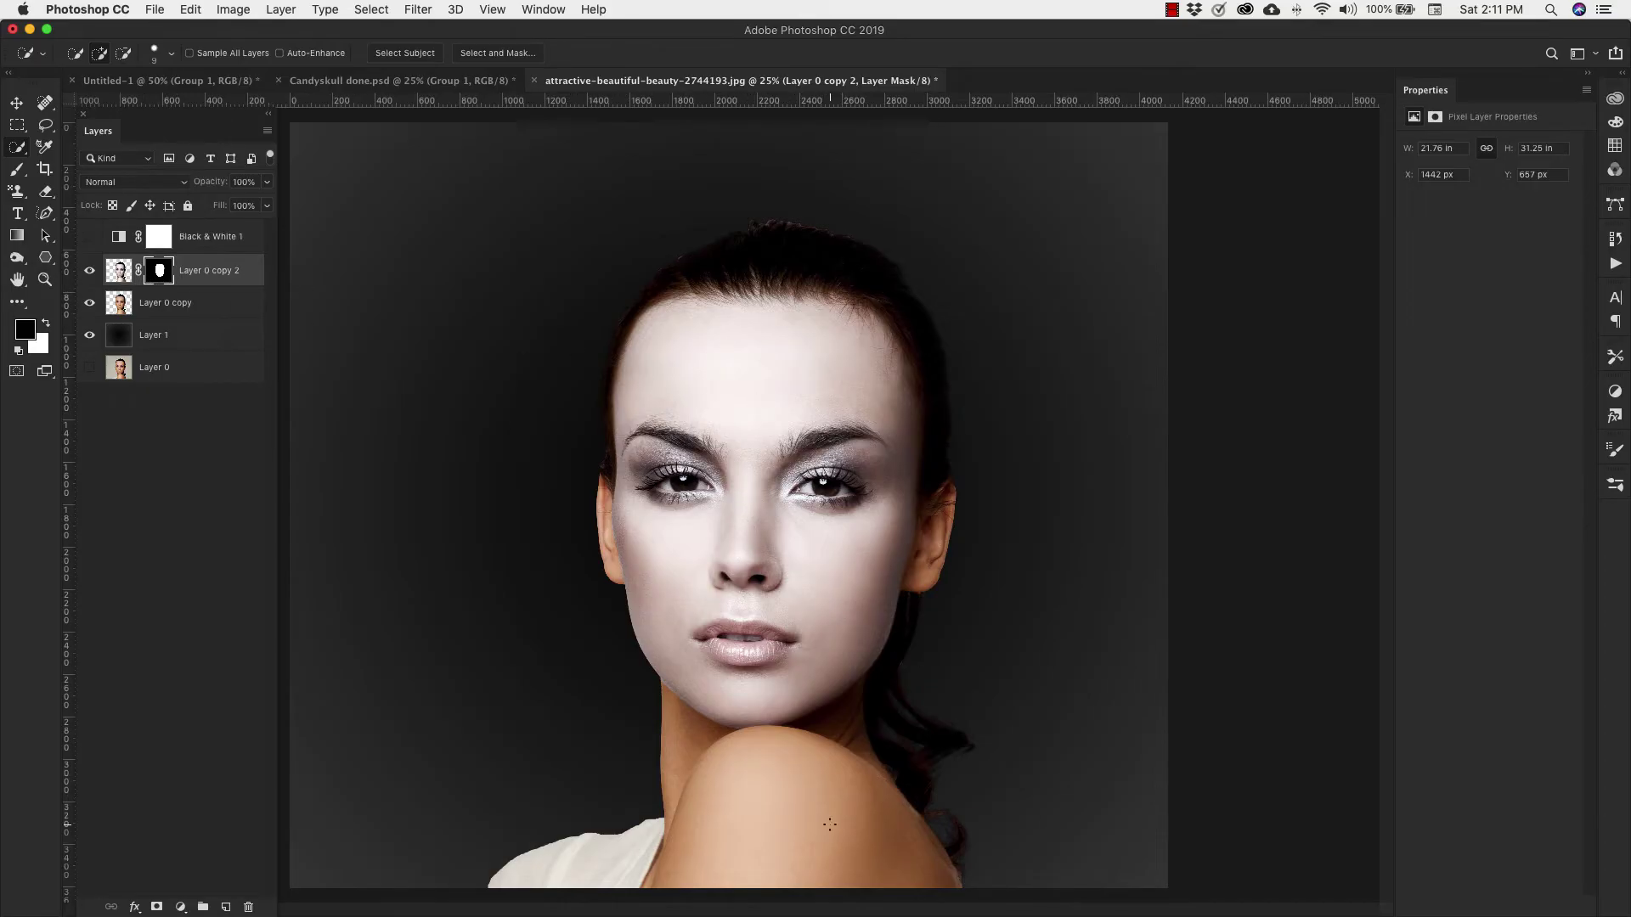
Step: Show the Black & White 1 adjustment layer and clip it to Layer 0 copy 2
{"action": "left_click", "coordinate": [89, 237]}
{"action": "left_click", "coordinate": [227, 251], "text": "alt"}
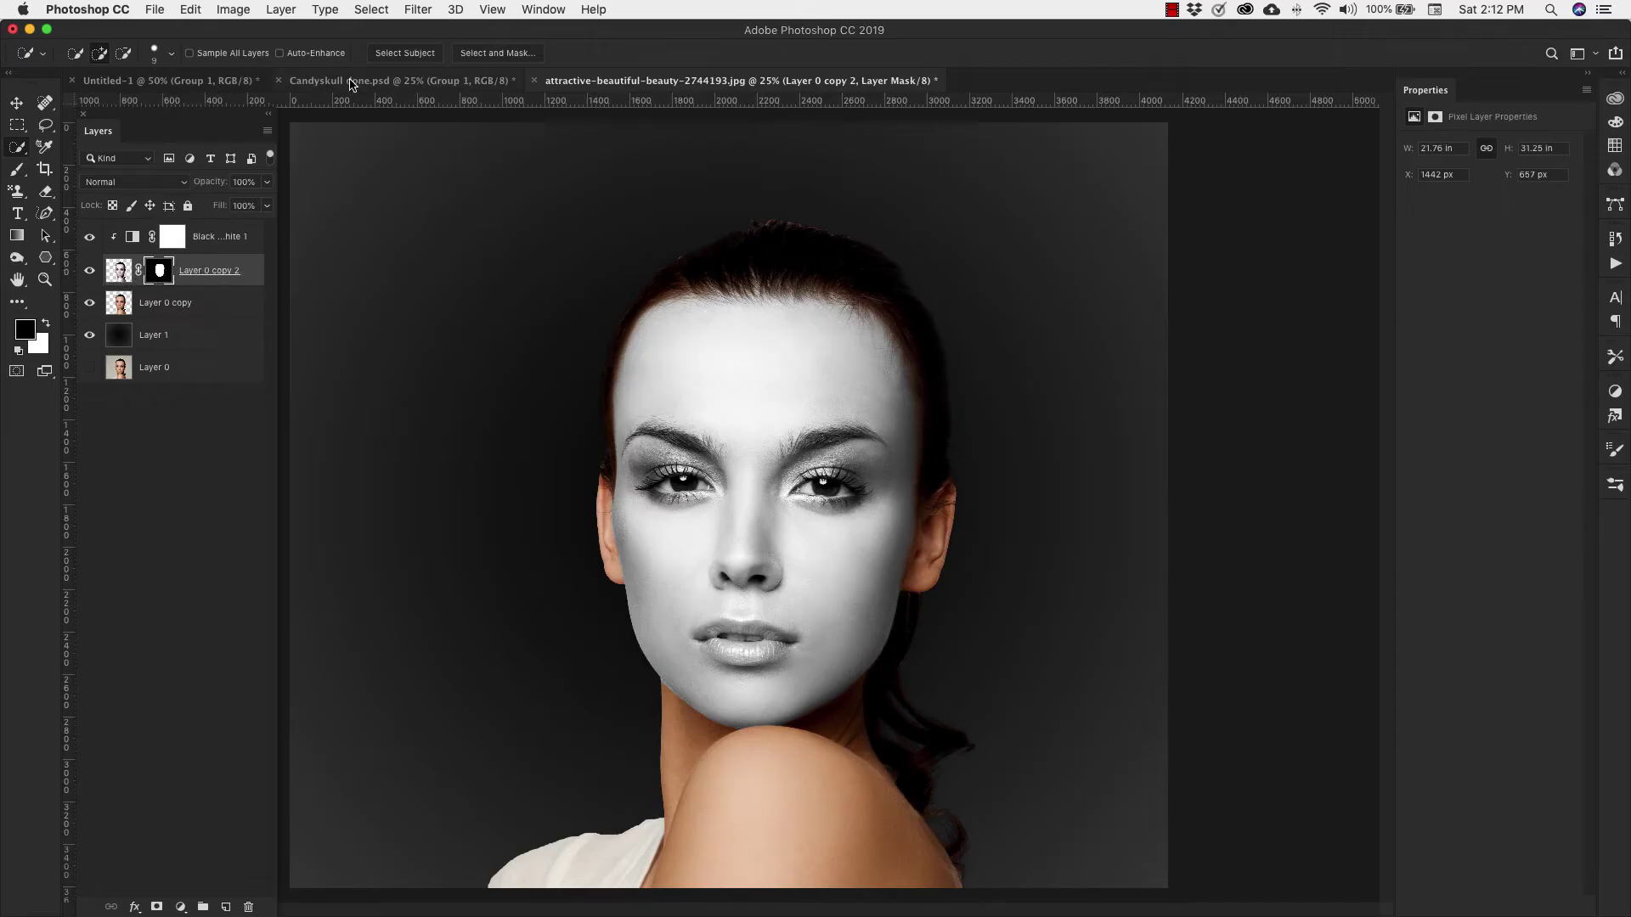
Step: Bring candyskull.png to the front and copy its skull artwork into the portrait document, placing it over the face
{"action": "left_click", "coordinate": [543, 9]}
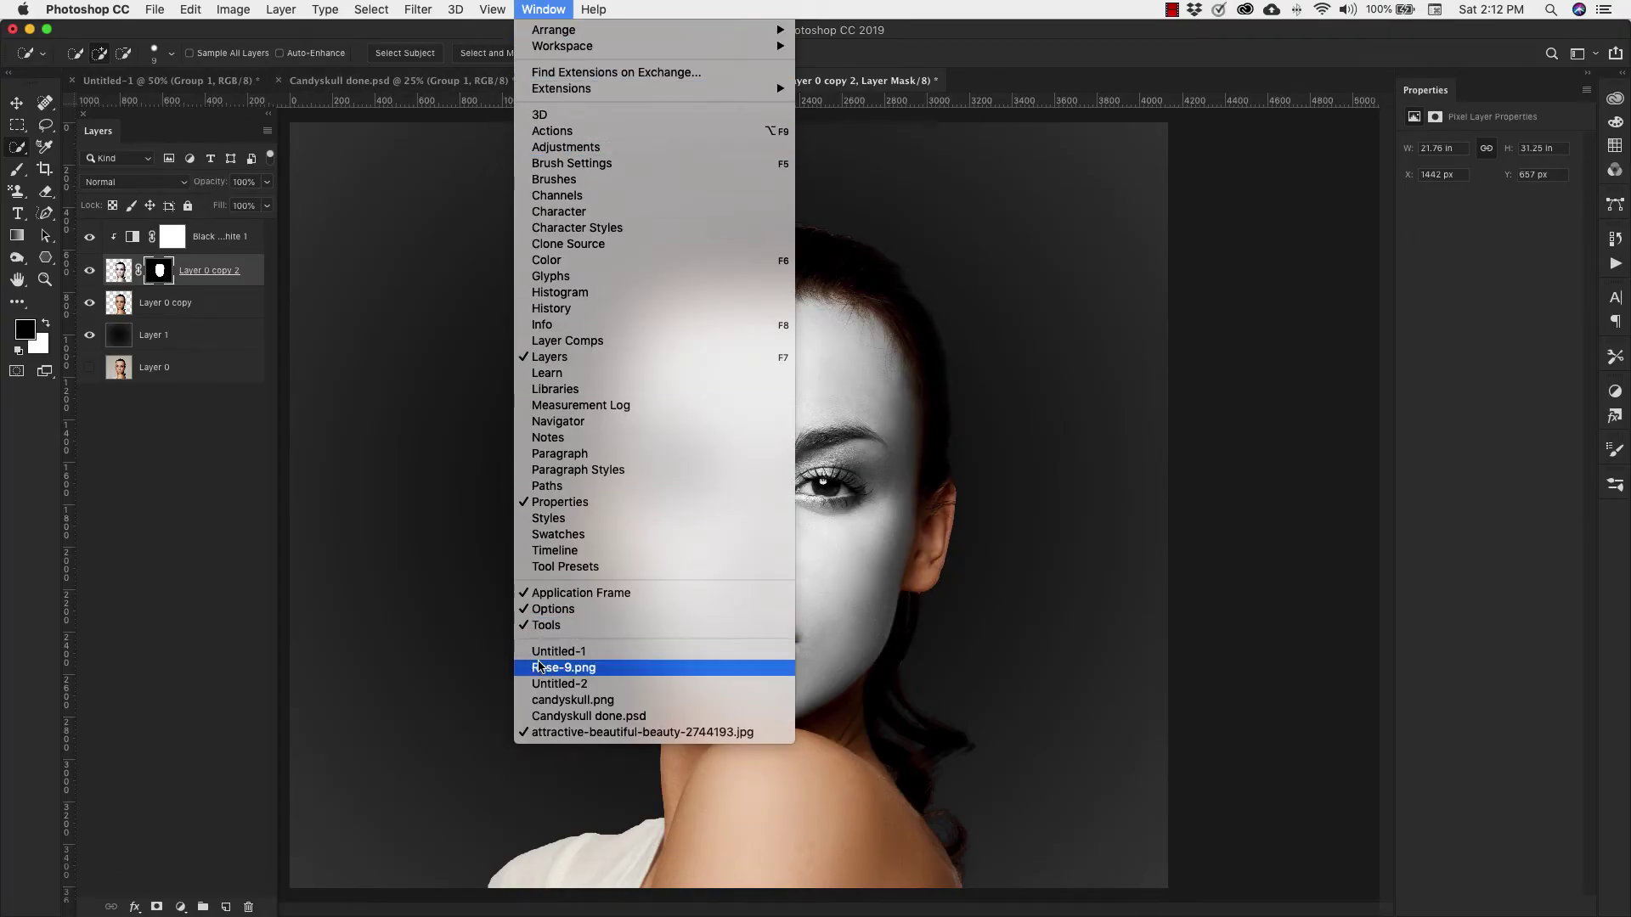
{"action": "key", "text": "Escape"}
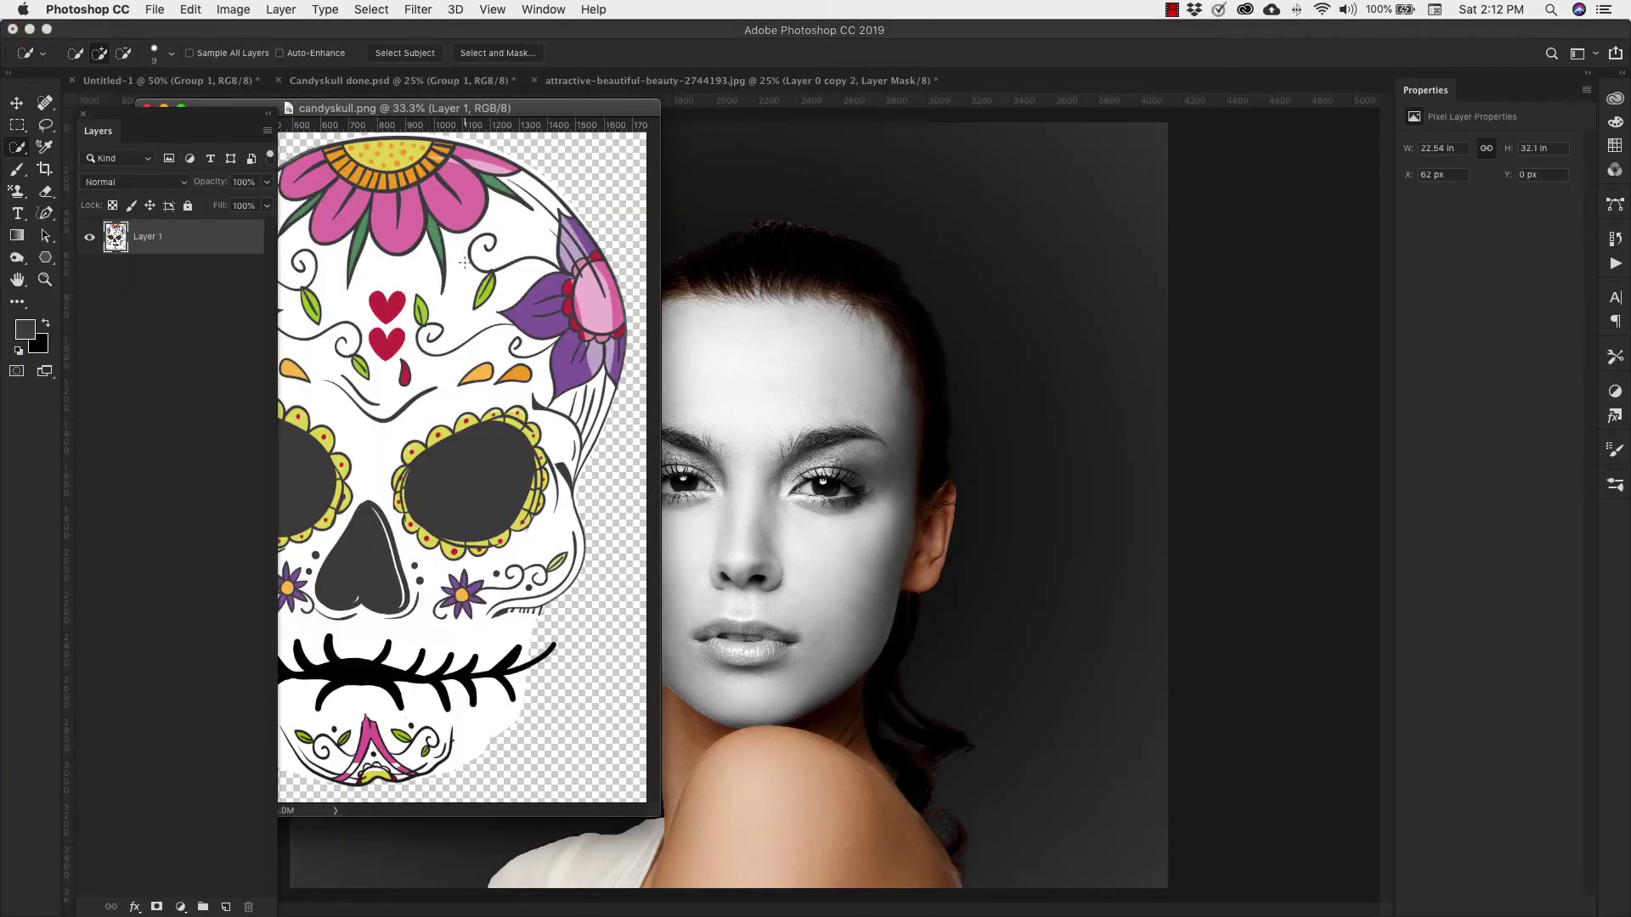
{"action": "left_click_drag", "start_coordinate": [550, 109], "coordinate": [708, 122]}
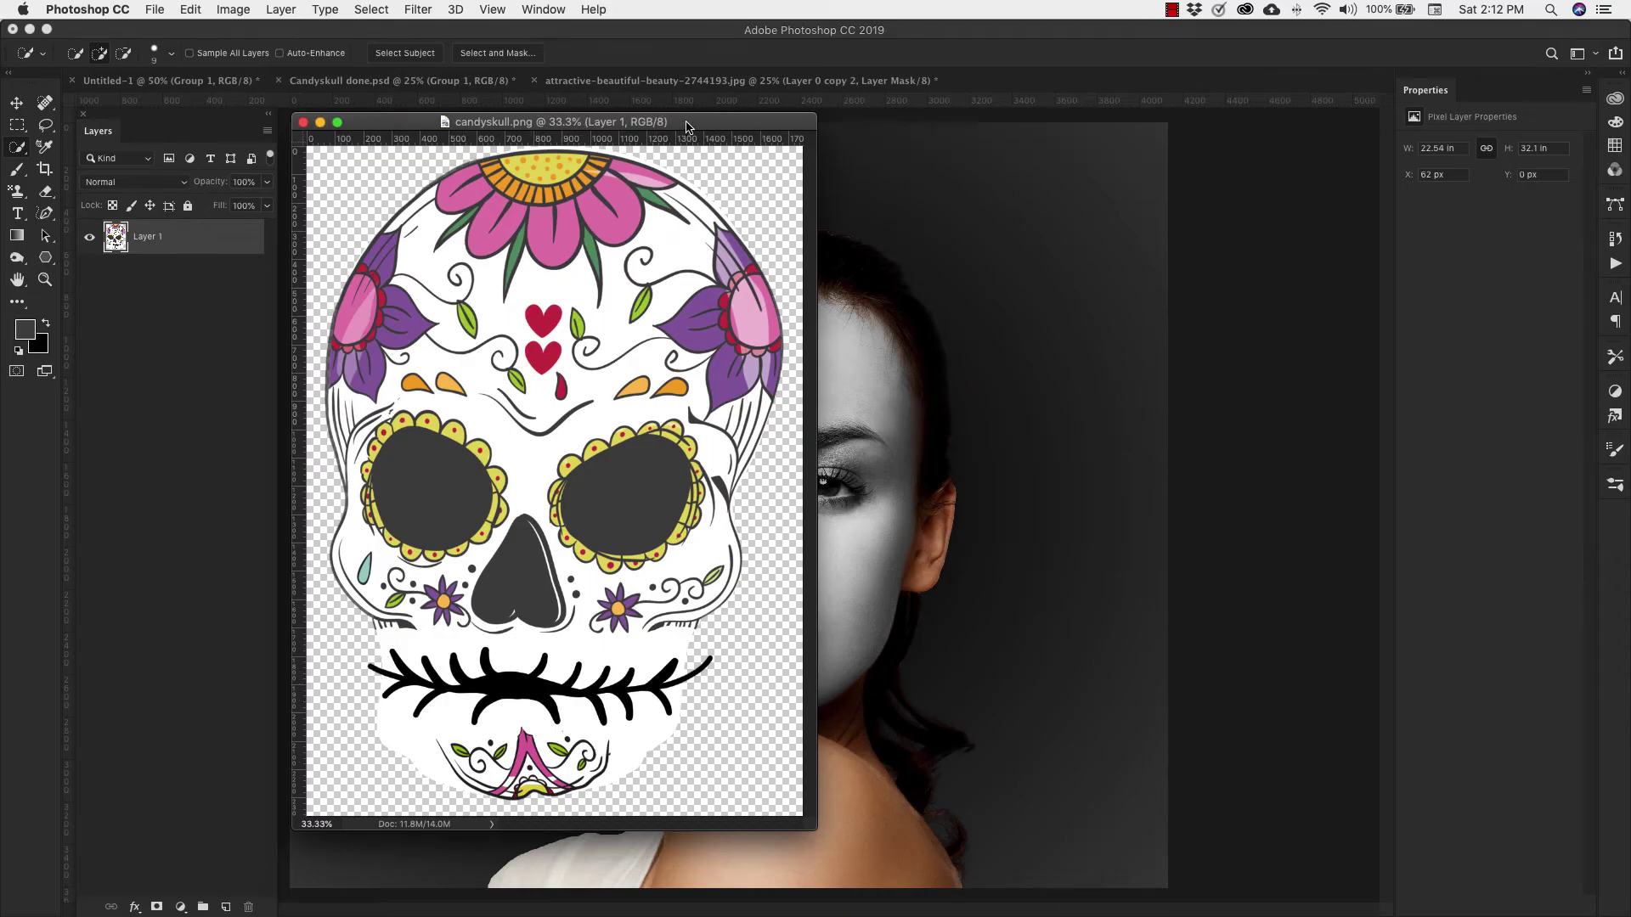
{"action": "left_click_drag", "start_coordinate": [687, 126], "coordinate": [584, 134]}
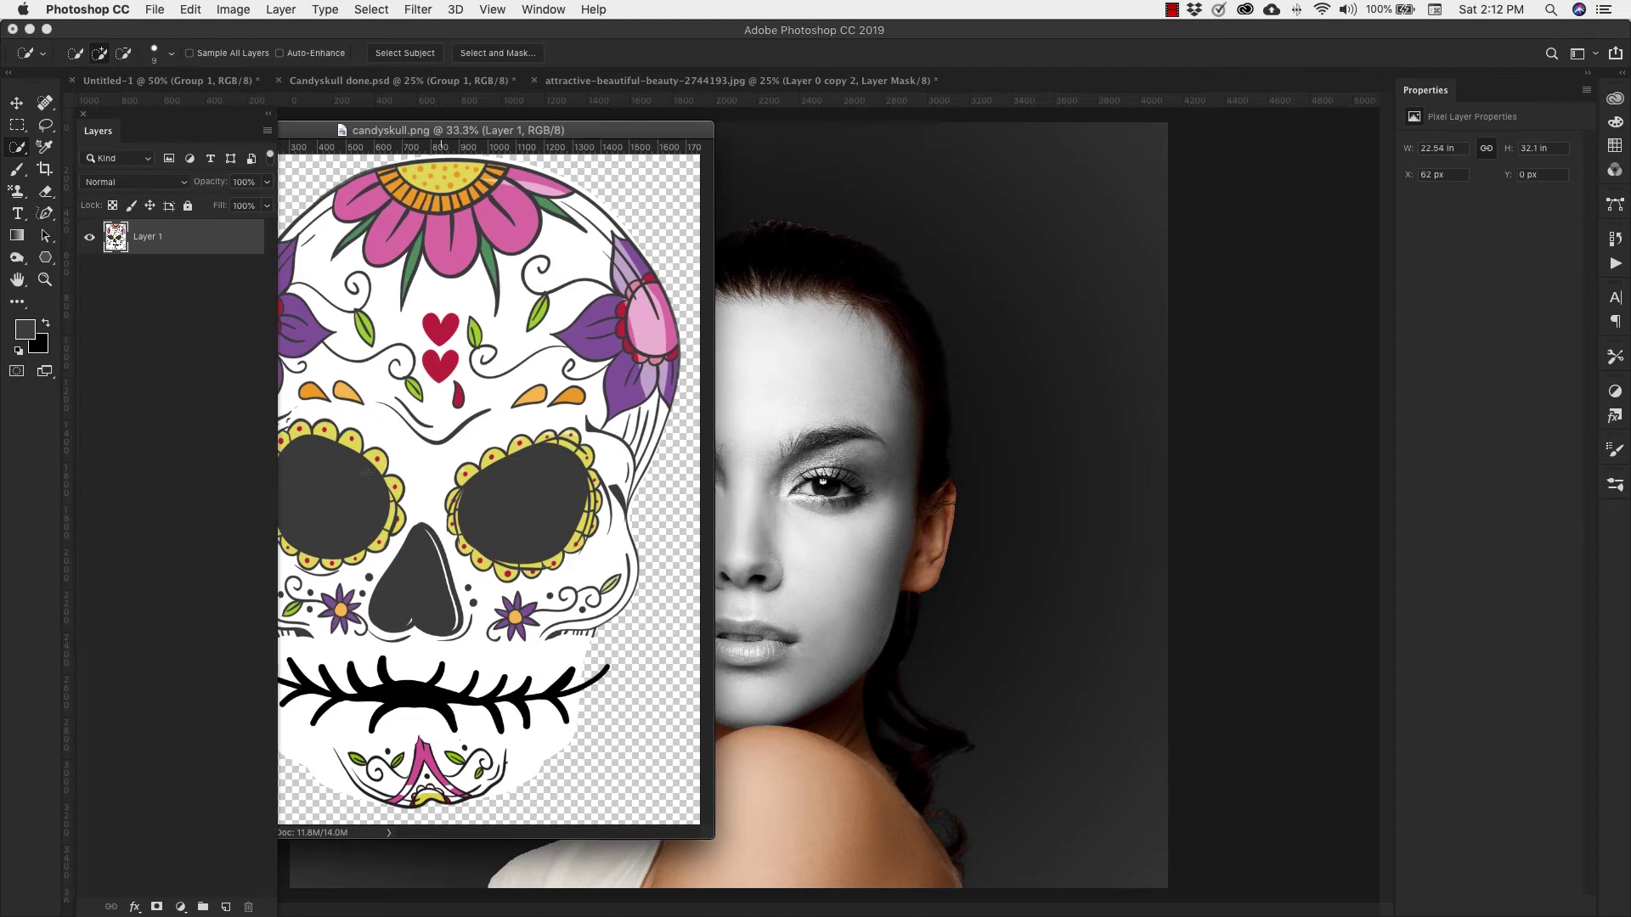
{"action": "key", "text": "v"}
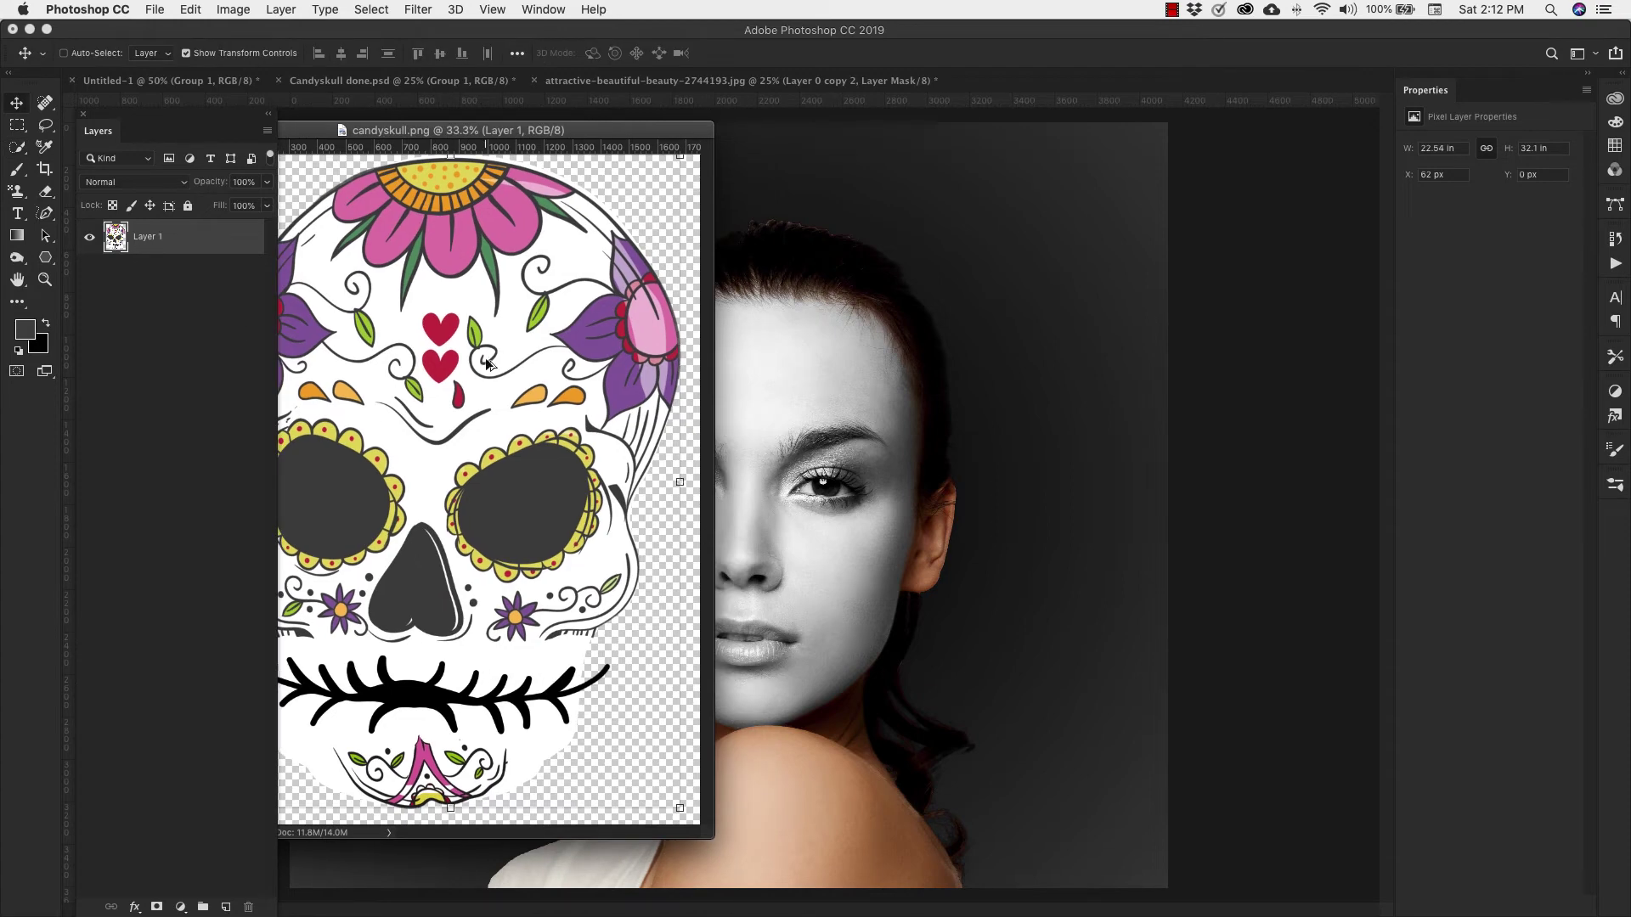
{"action": "left_click_drag", "start_coordinate": [493, 367], "coordinate": [770, 408]}
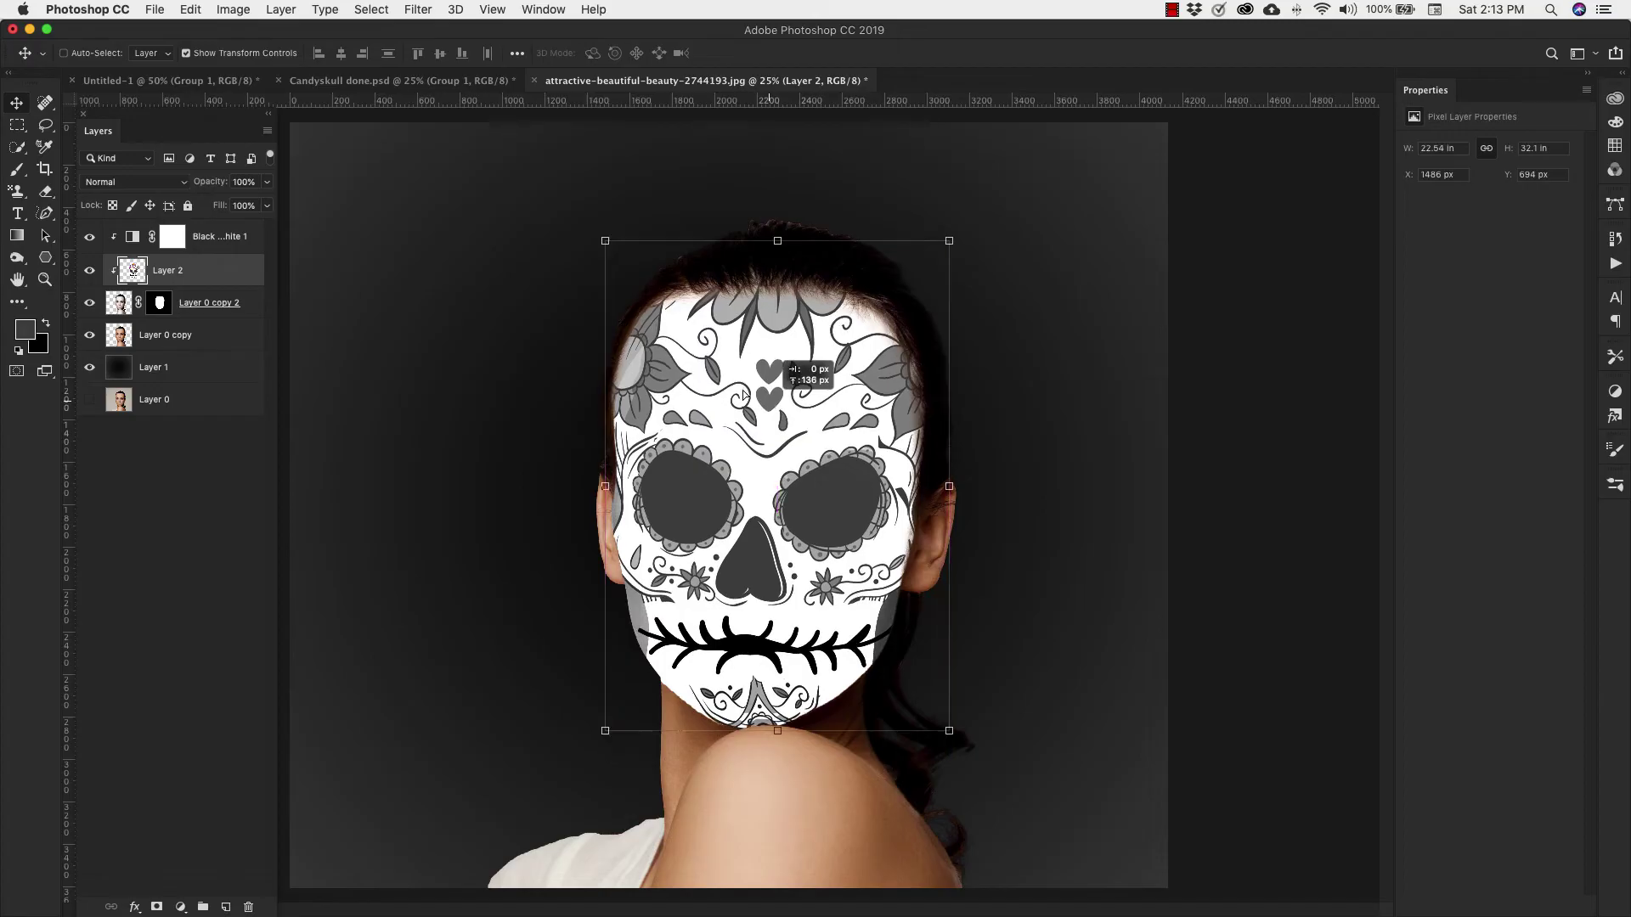
Step: Move the skull artwork's Layer 2 above the Black & White adjustment and release its clipping mask
{"action": "left_click_drag", "start_coordinate": [217, 268], "coordinate": [217, 226]}
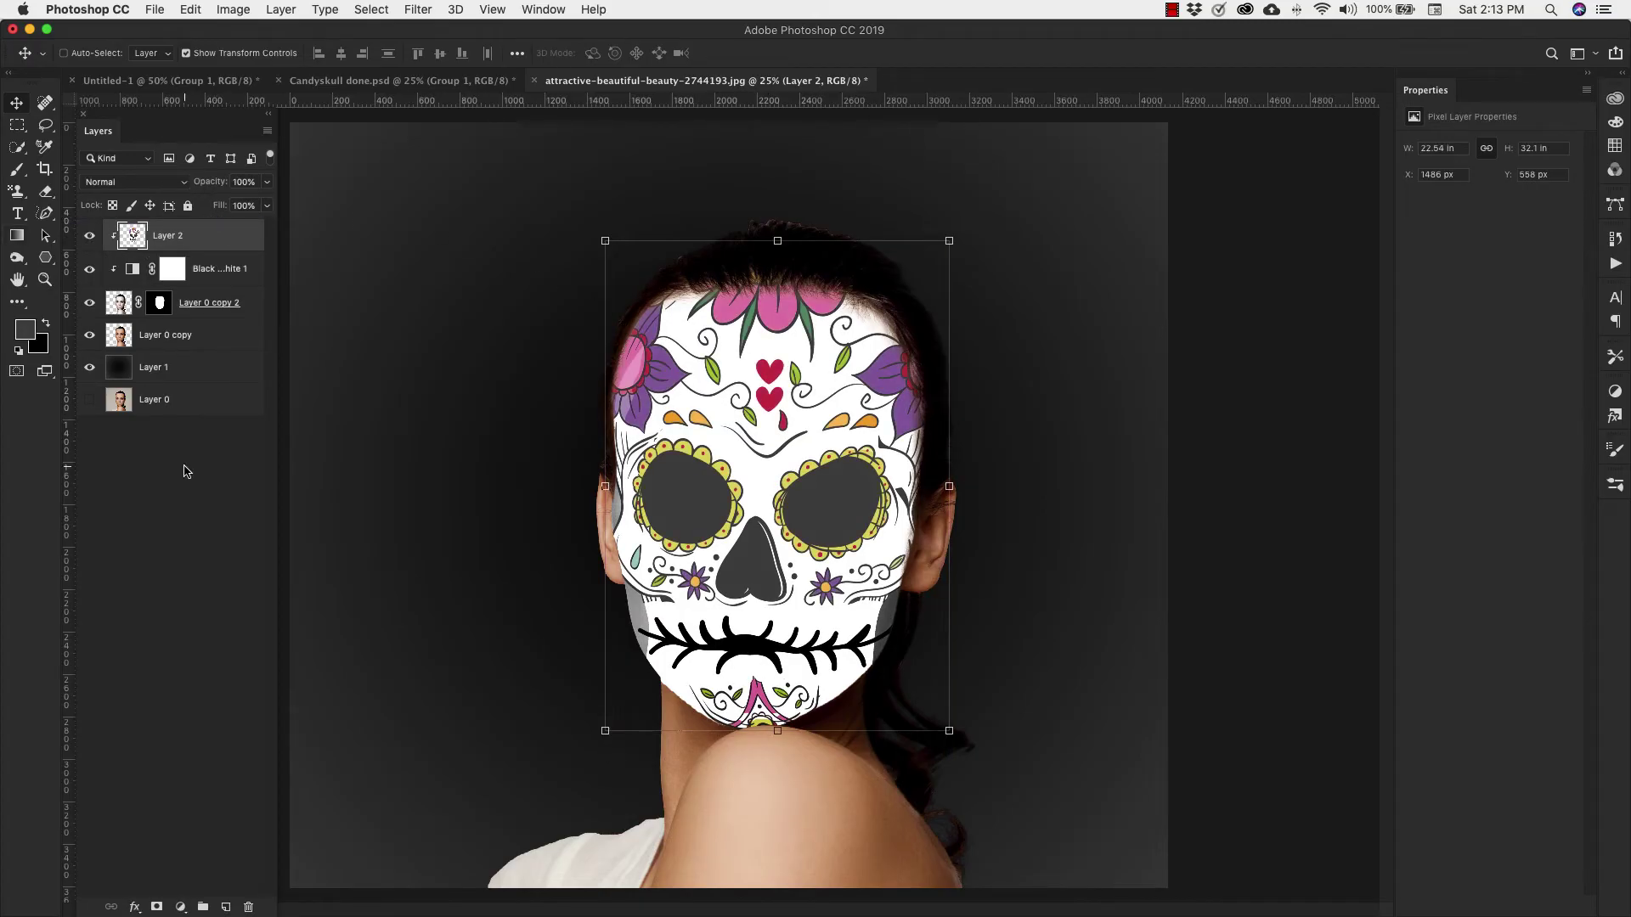
{"action": "right_click", "coordinate": [207, 236]}
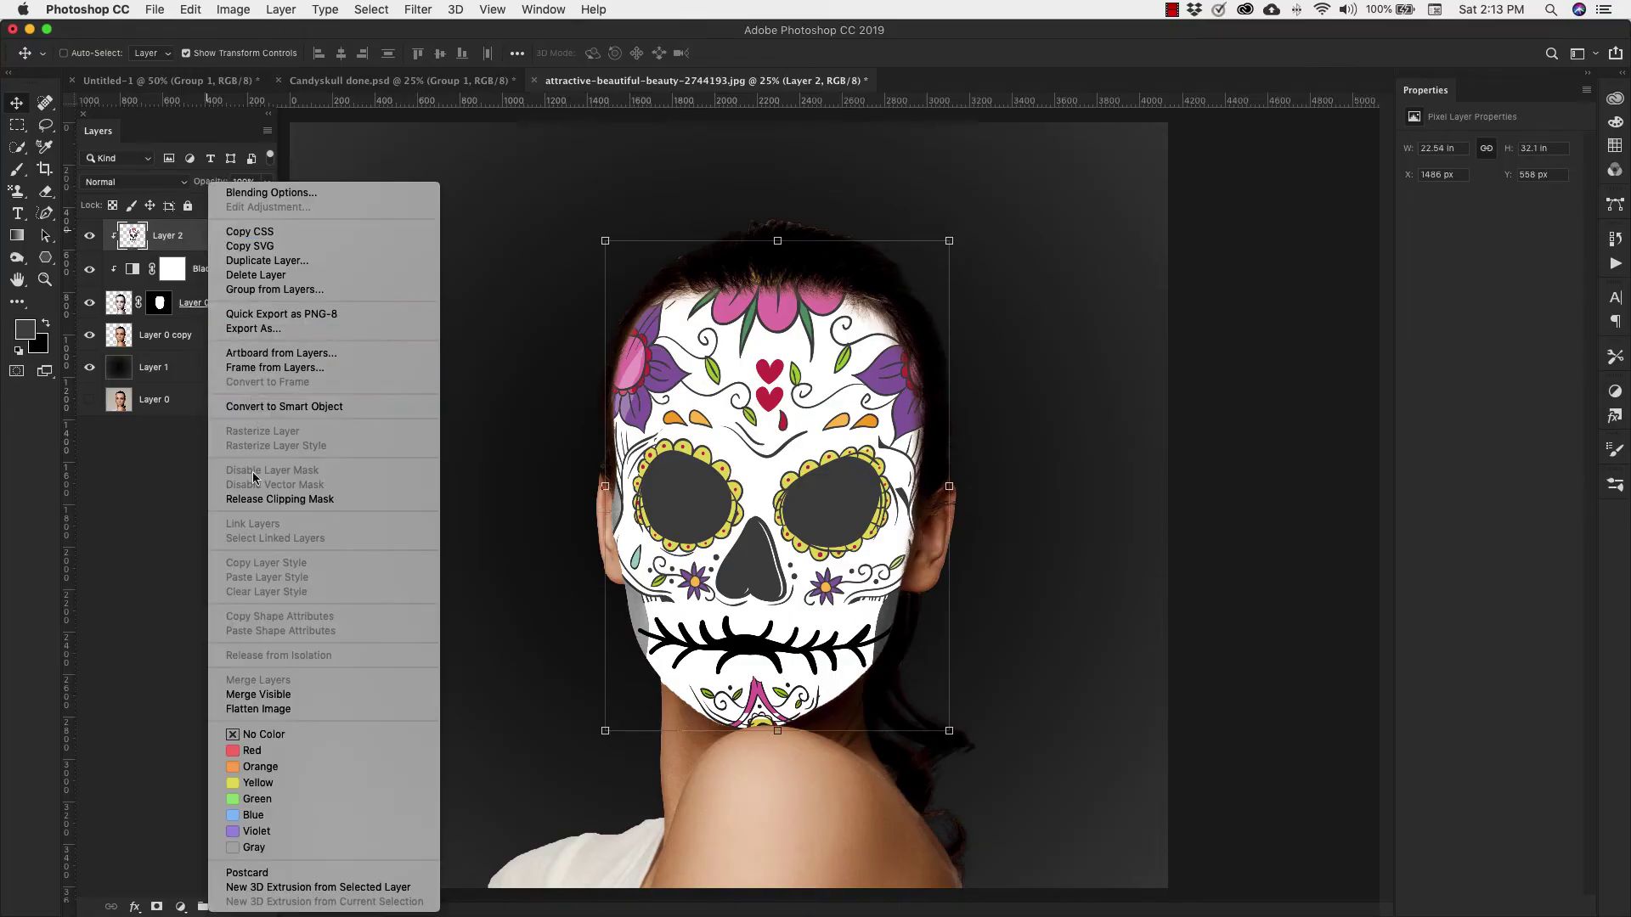
{"action": "left_click", "coordinate": [258, 500]}
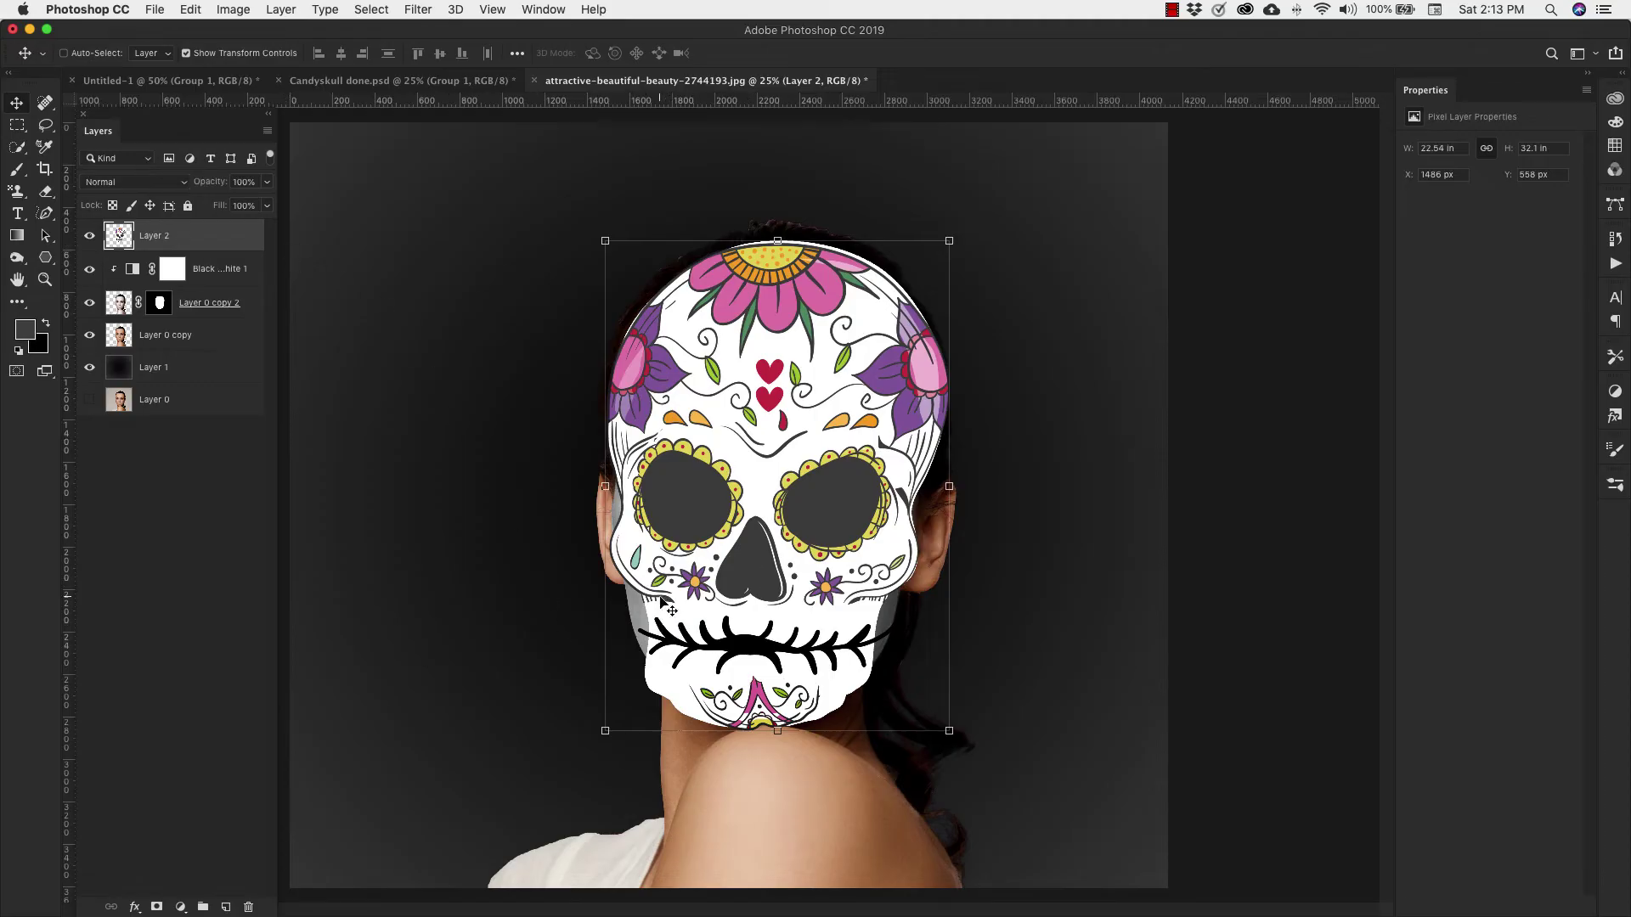
Step: Reduce Layer 2's opacity to 61% and shift the skull design slightly so its eye sockets sit over the eyes
{"action": "mouse_move", "coordinate": [788, 401]}
{"action": "left_mouse_down"}
{"action": "mouse_move", "coordinate": [775, 390]}
{"action": "mouse_move", "coordinate": [786, 401]}
{"action": "left_mouse_up"}
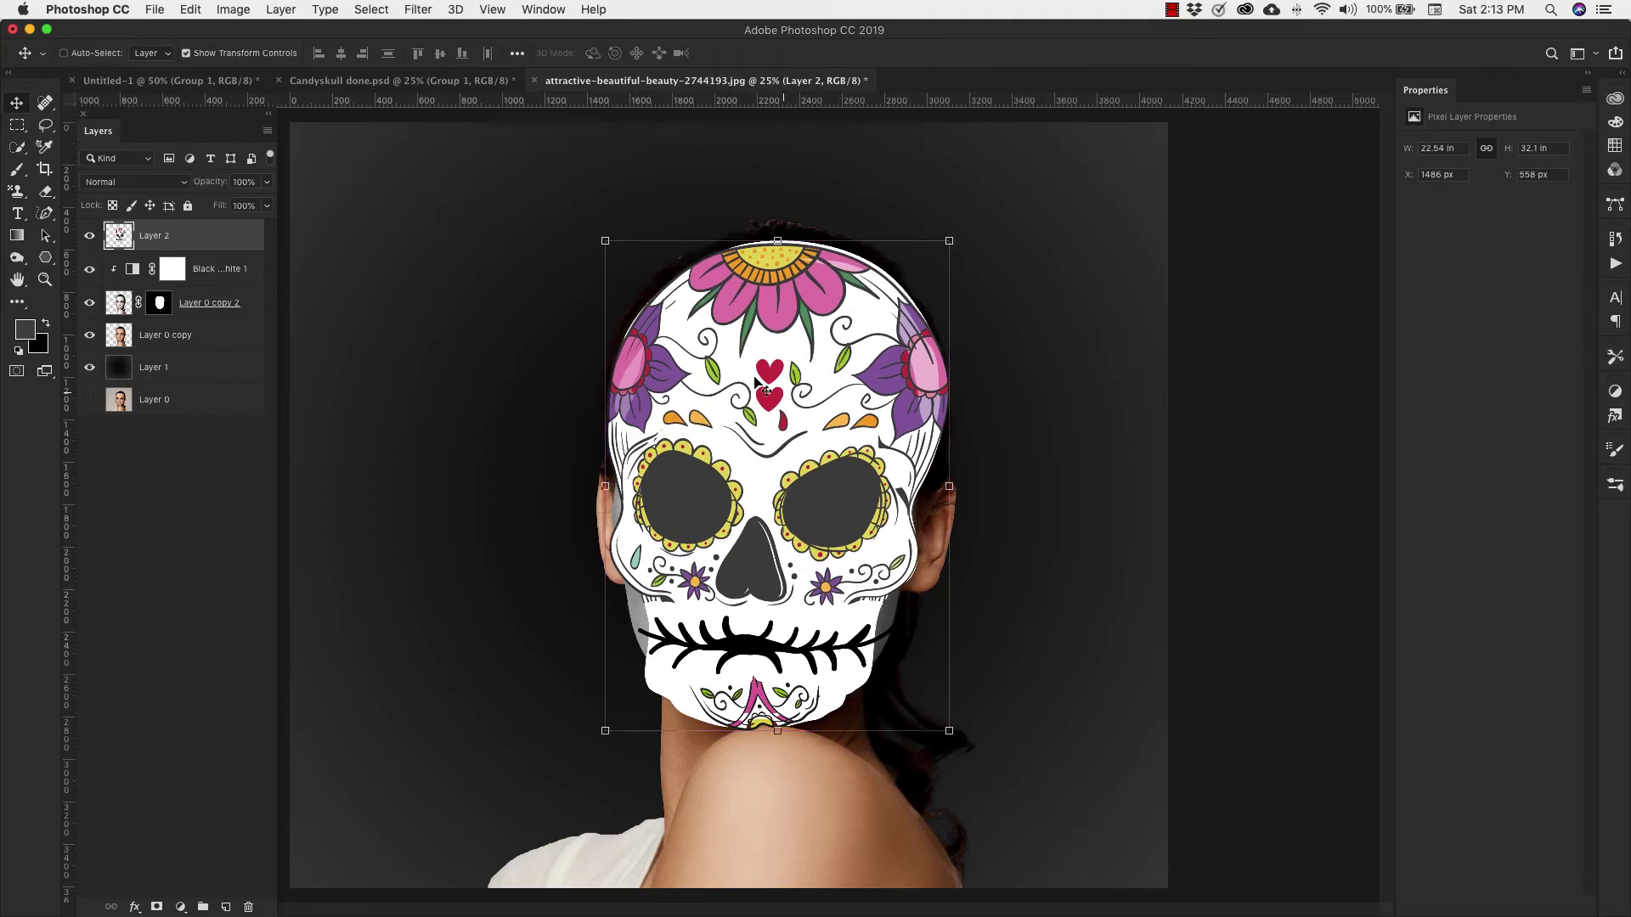
{"action": "left_click", "coordinate": [267, 183]}
{"action": "left_click_drag", "start_coordinate": [269, 204], "coordinate": [232, 204]}
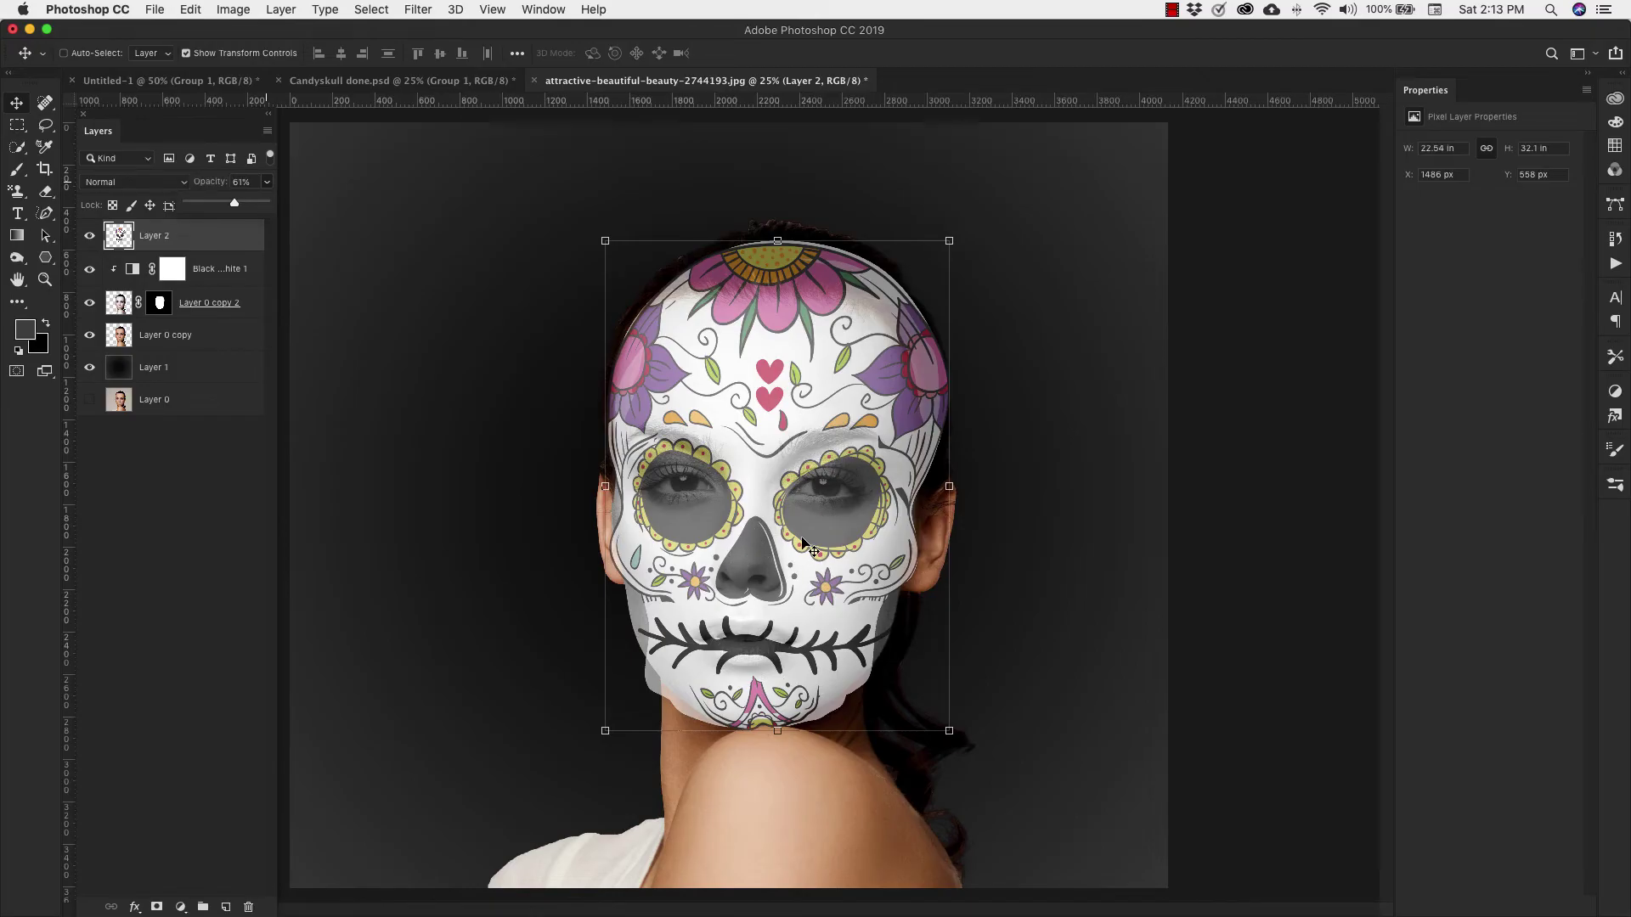
{"action": "left_click_drag", "start_coordinate": [837, 412], "coordinate": [824, 402]}
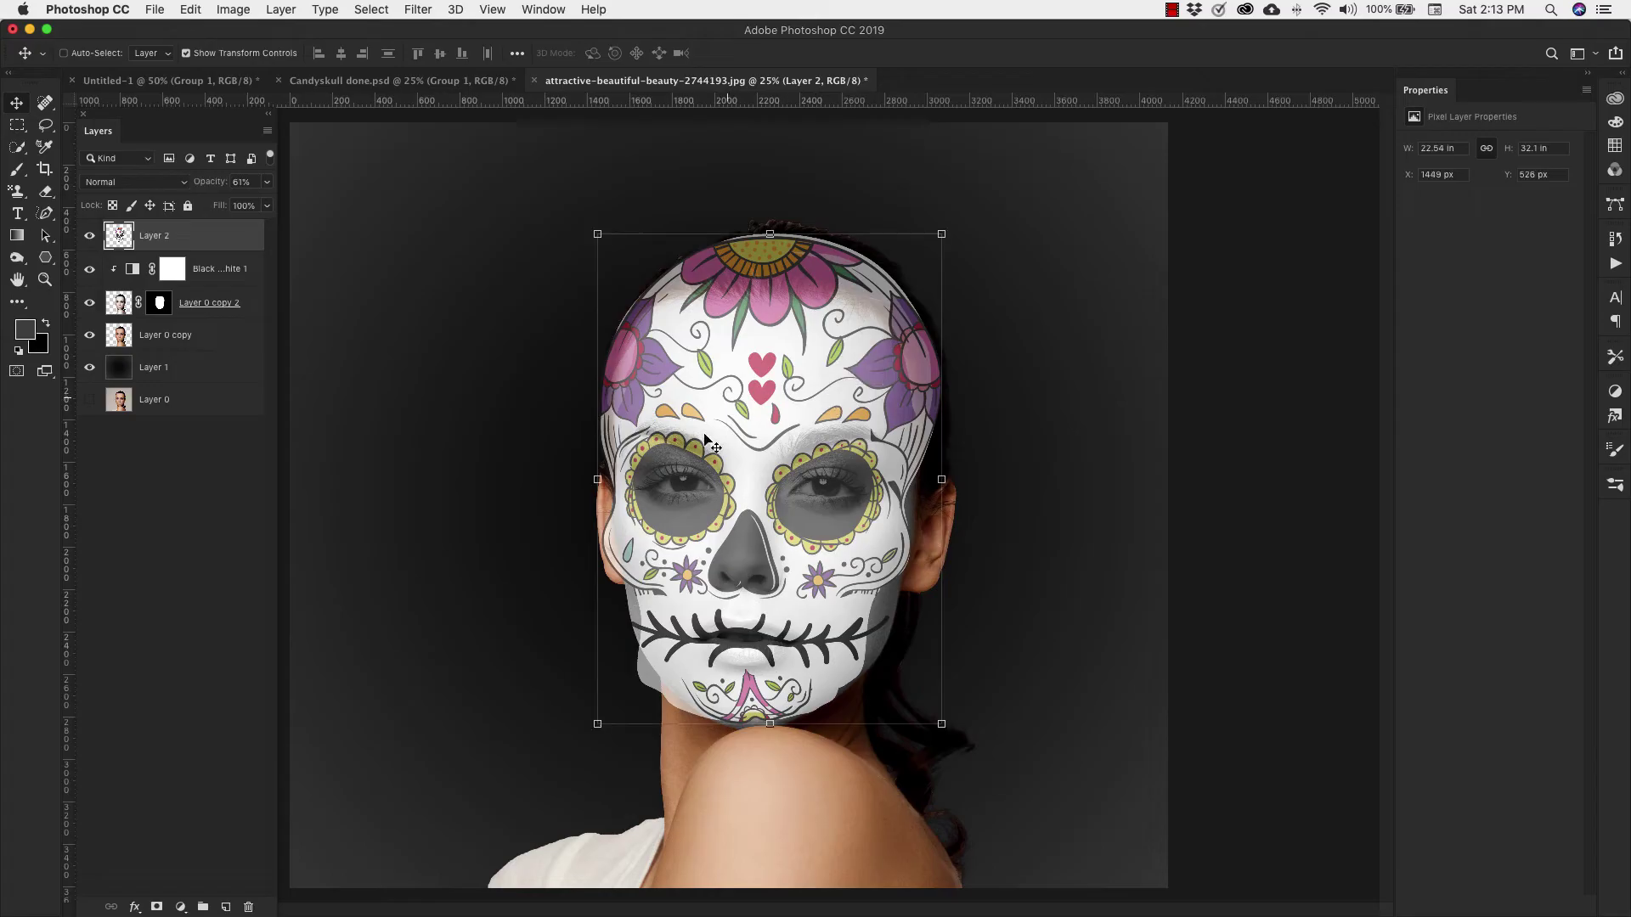
Step: Start a Warp transform on Layer 2 and bend the skull's center to align its eye sockets, nose and mouth with the face
{"action": "key", "text": "z"}
{"action": "left_click", "coordinate": [561, 470]}
{"action": "left_click", "coordinate": [190, 9]}
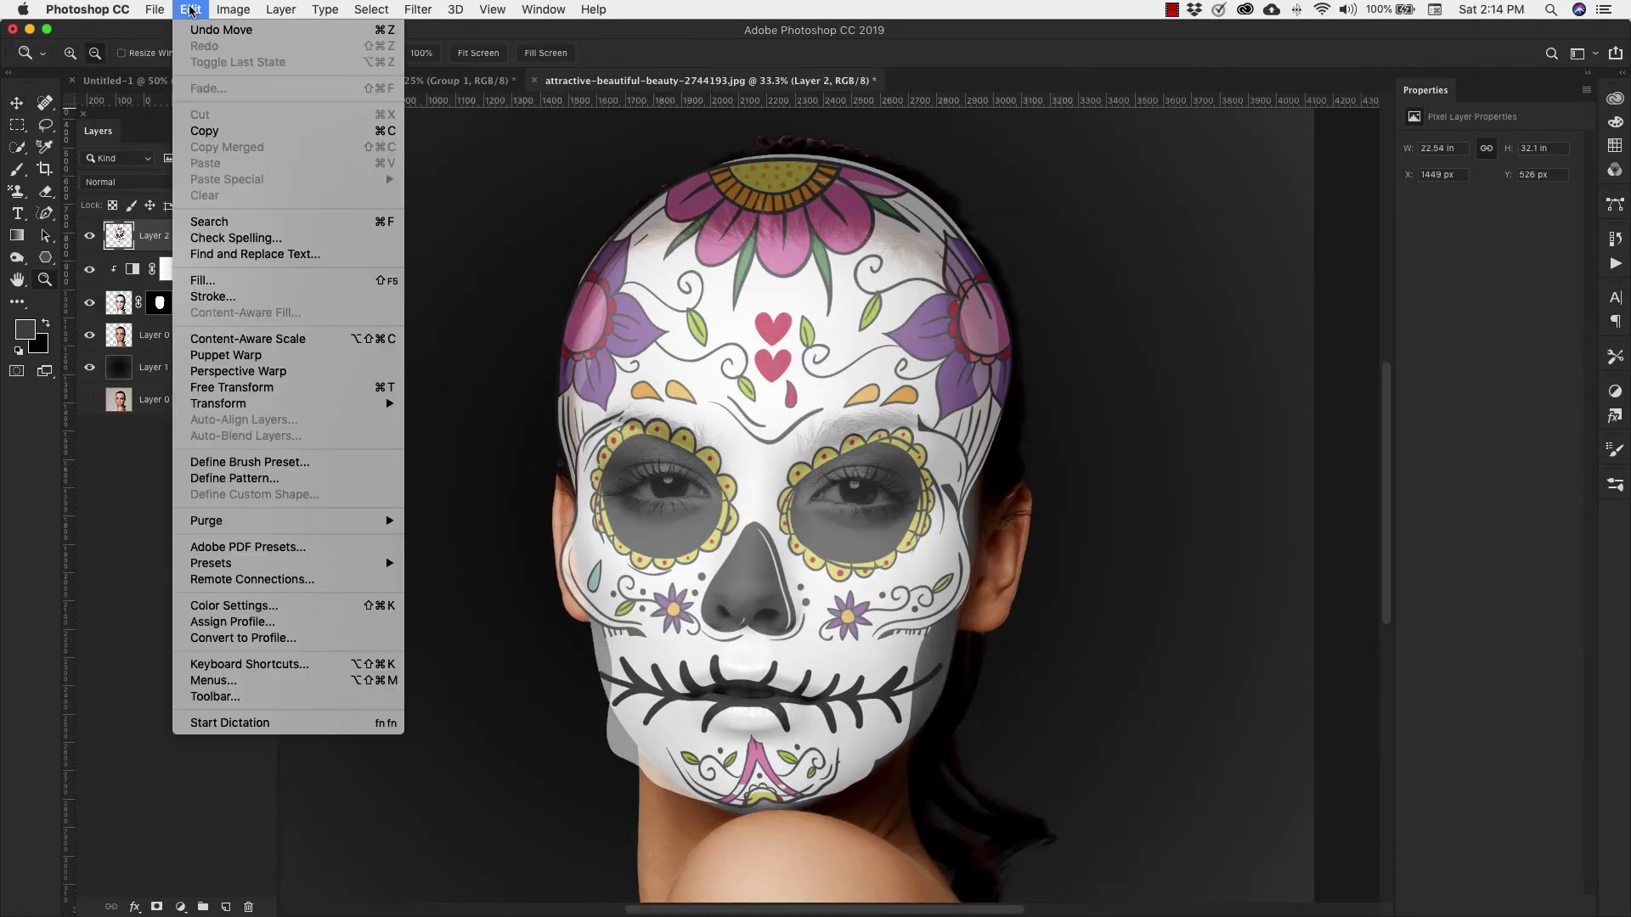
{"action": "mouse_move", "coordinate": [230, 406]}
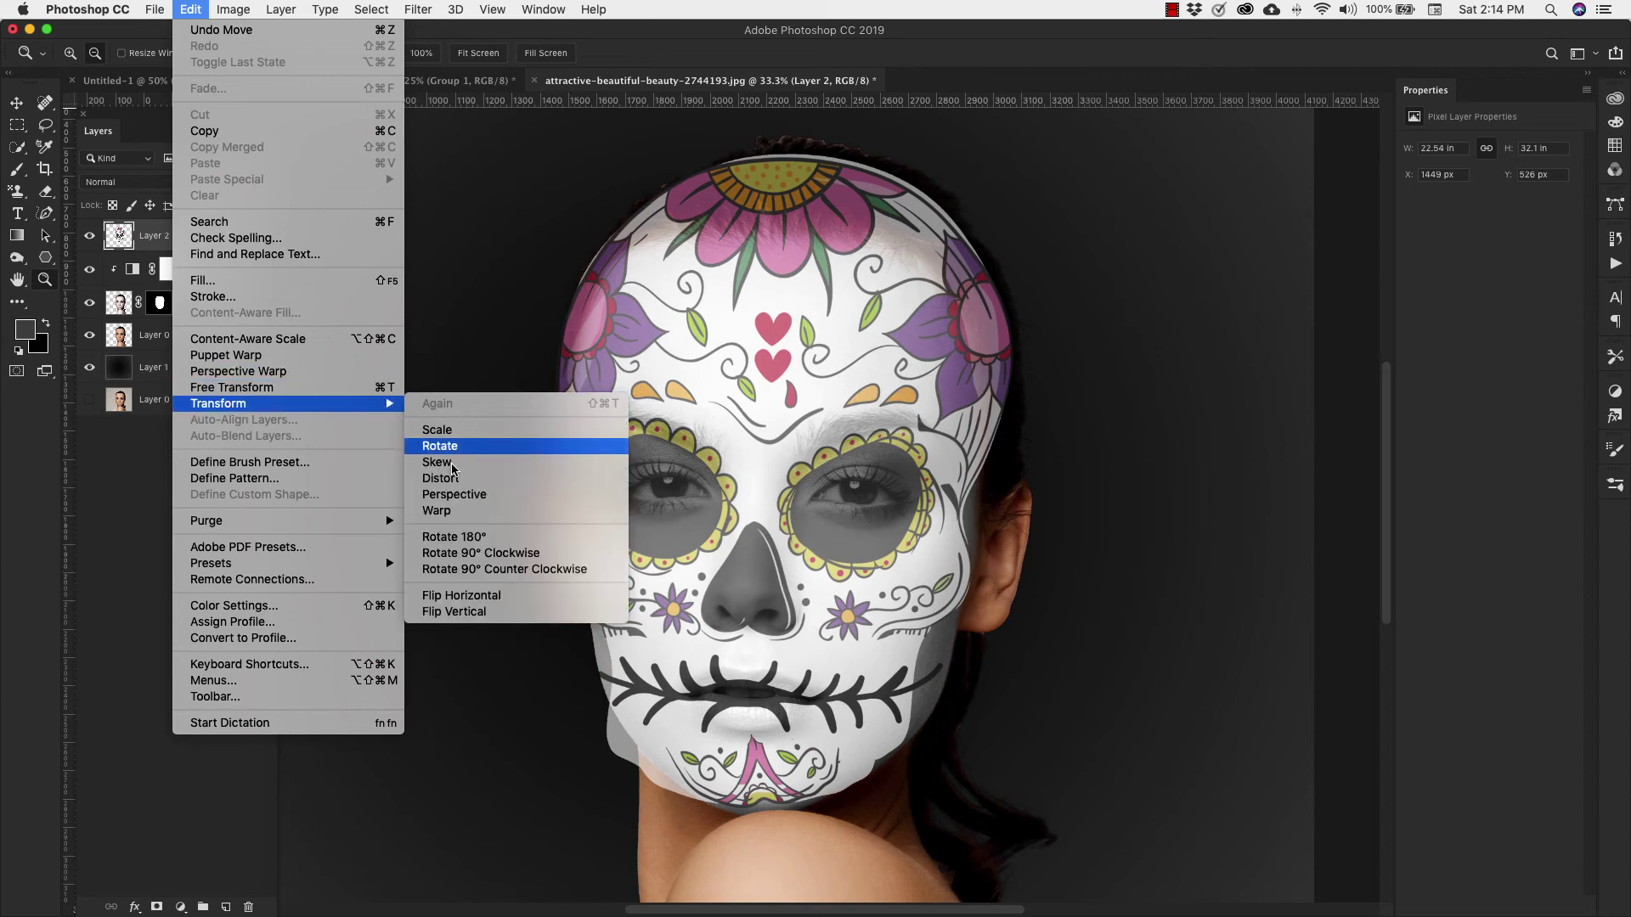
{"action": "left_click", "coordinate": [451, 513]}
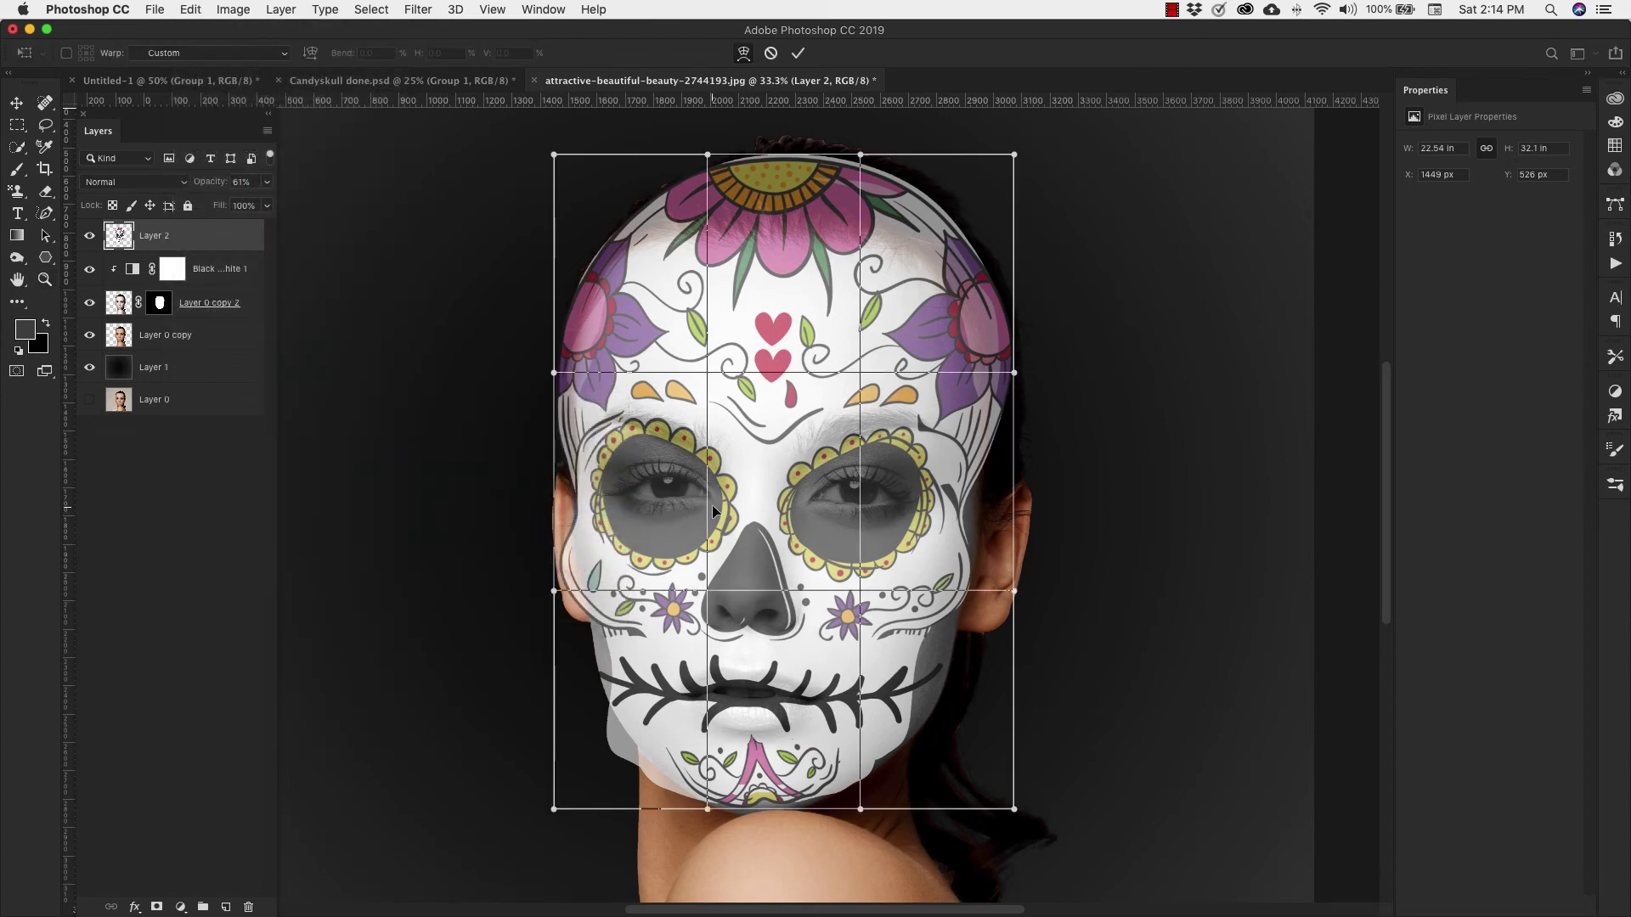
{"action": "left_click_drag", "start_coordinate": [867, 431], "coordinate": [873, 416]}
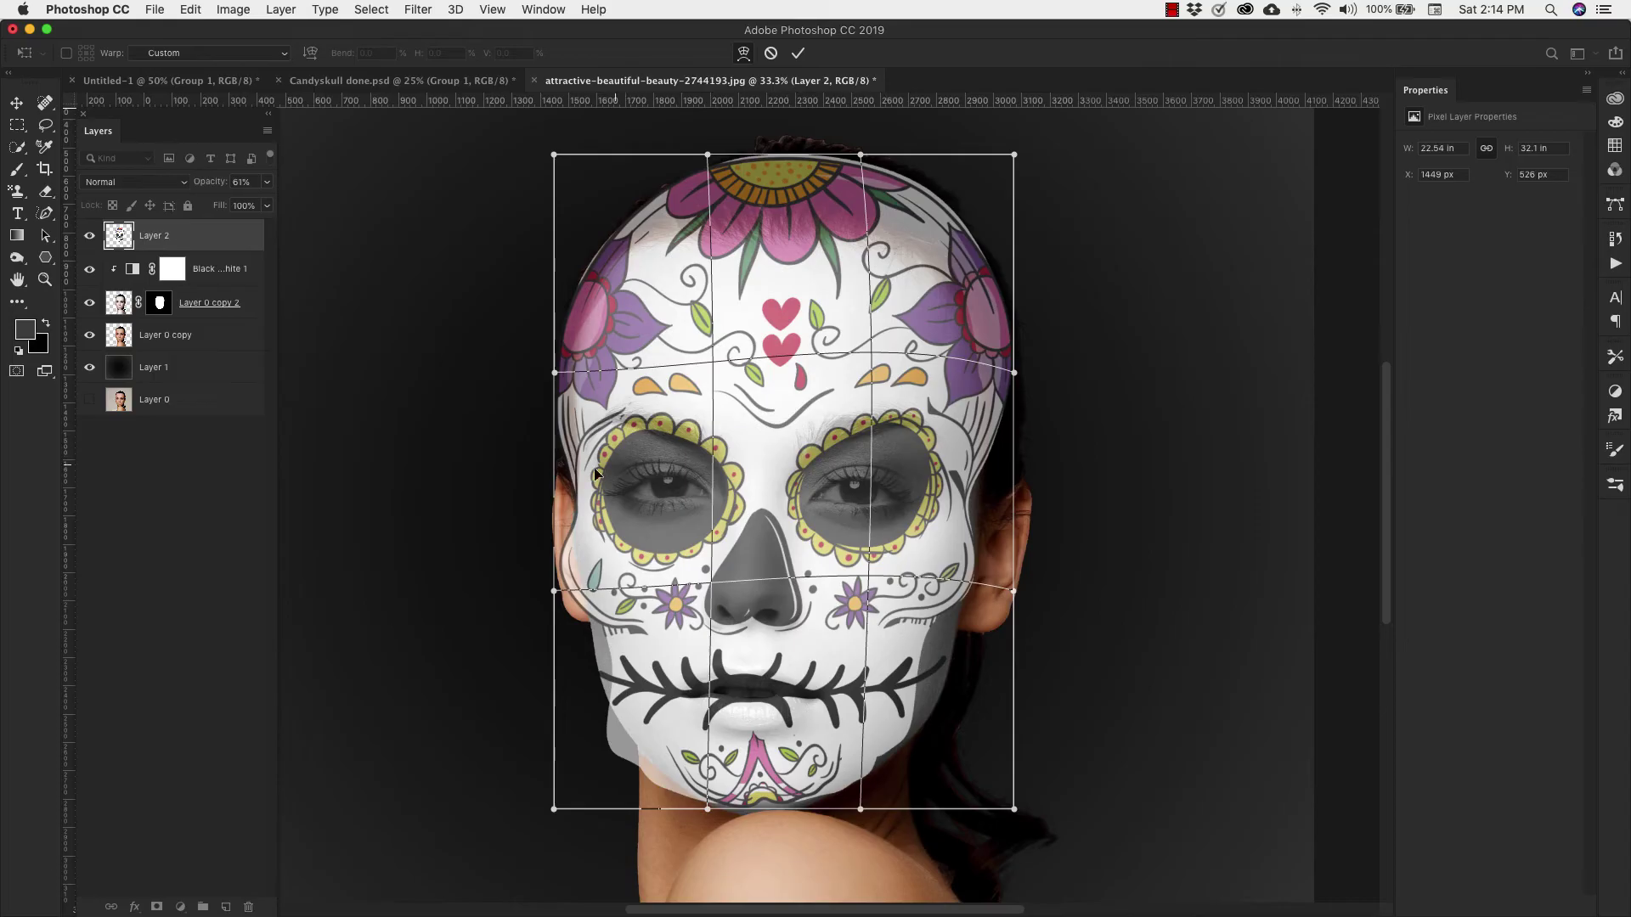
{"action": "left_click_drag", "start_coordinate": [597, 474], "coordinate": [630, 428]}
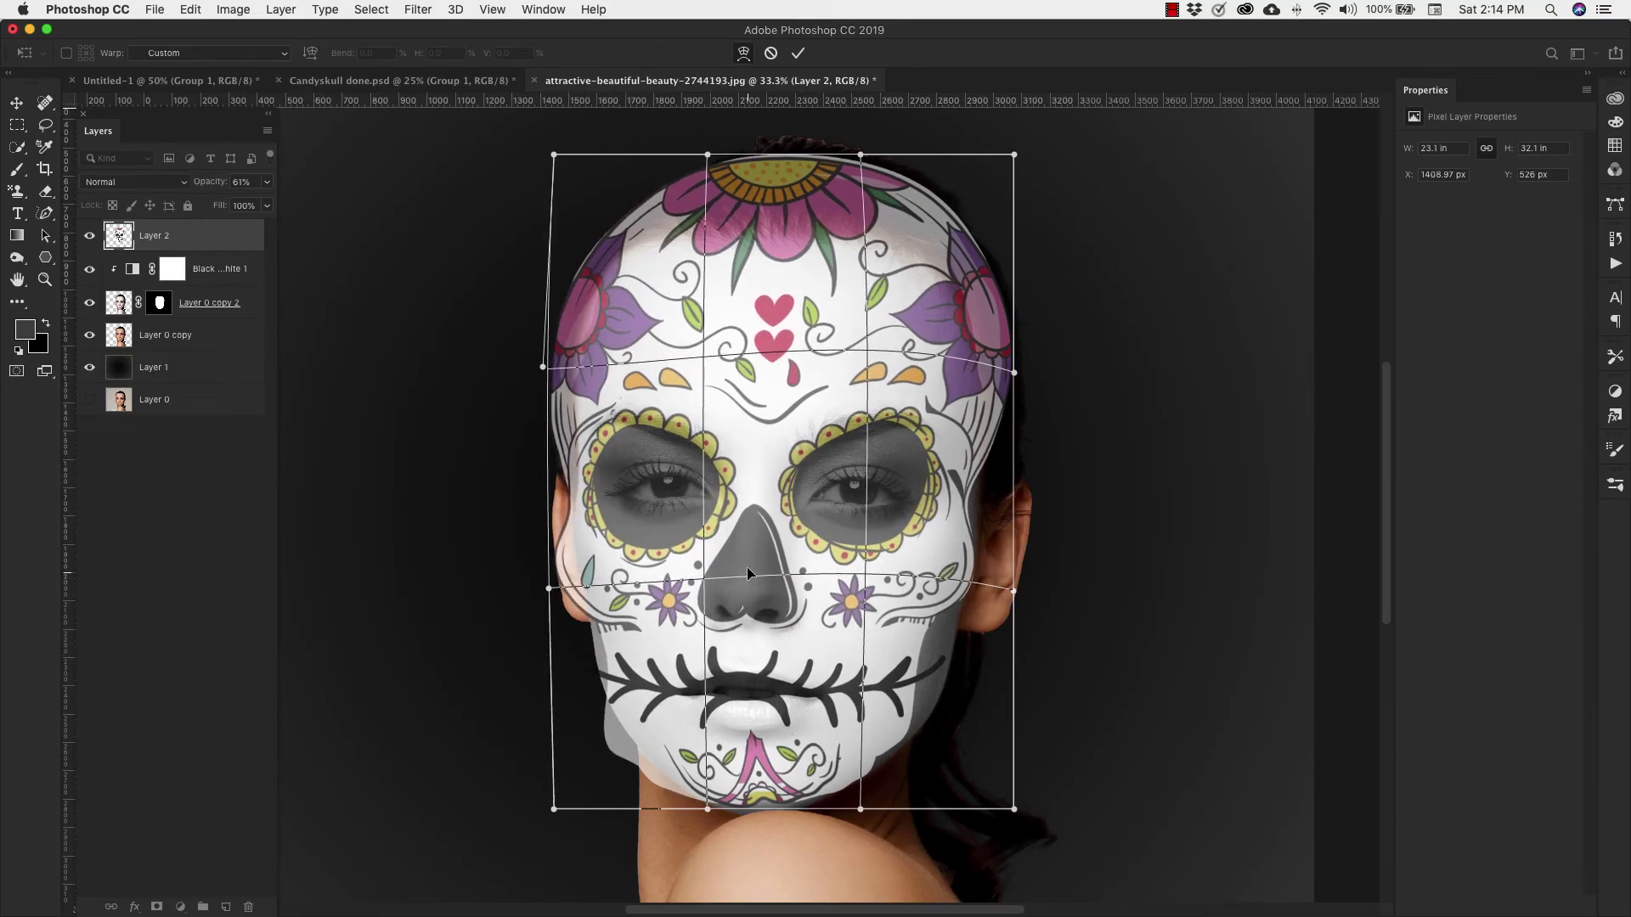
{"action": "left_click_drag", "start_coordinate": [752, 565], "coordinate": [751, 568]}
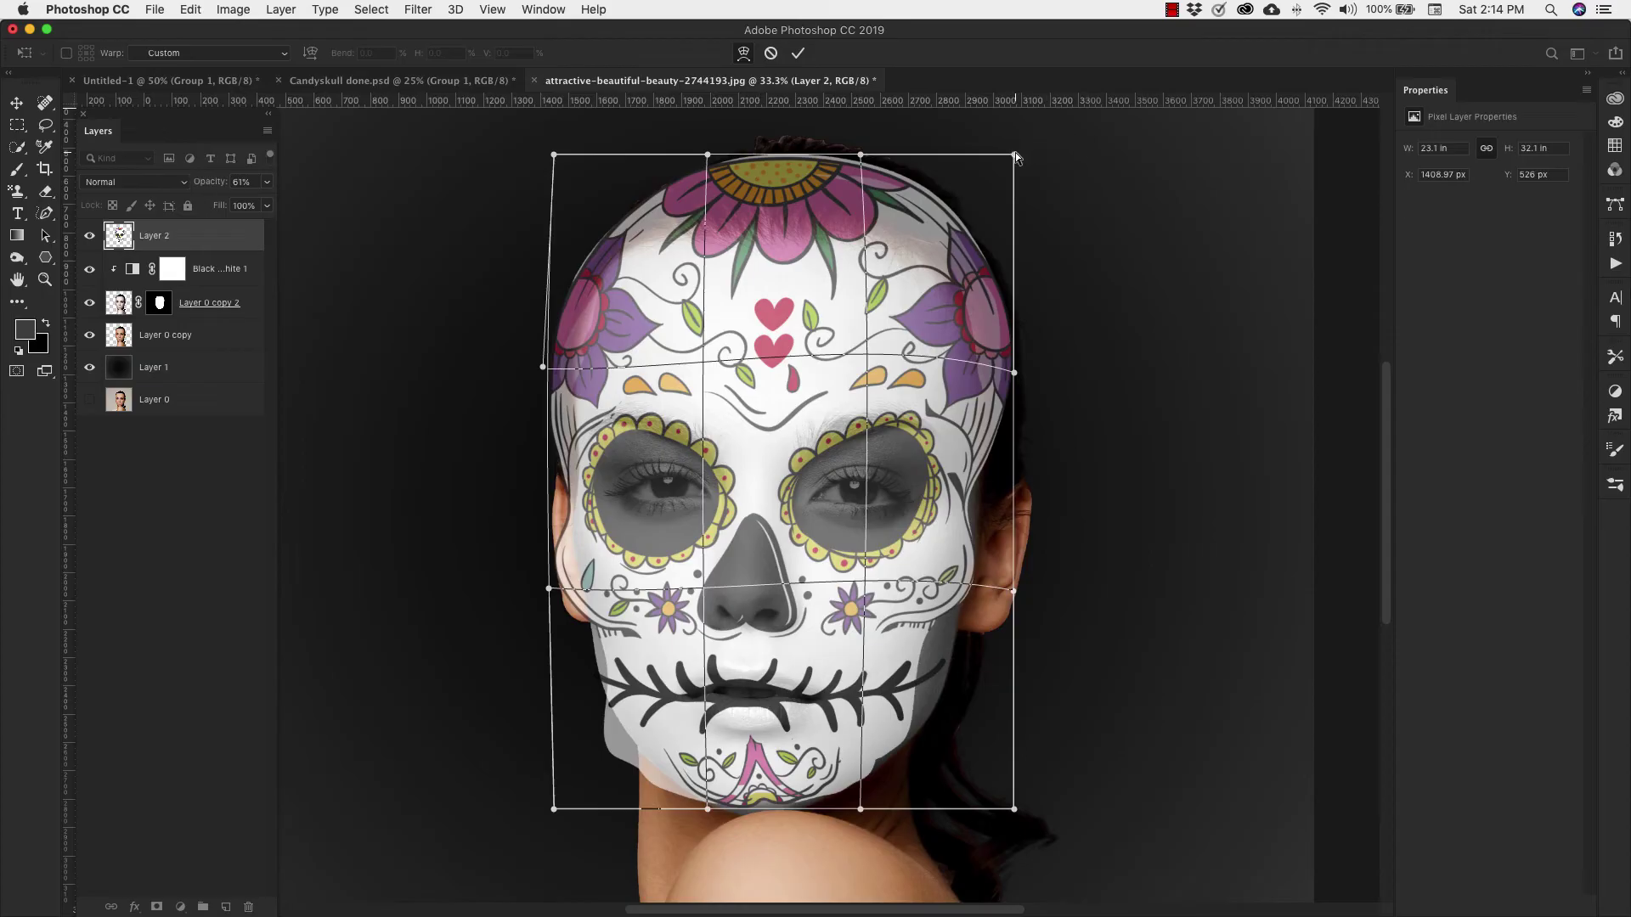
Step: Pull the warp's upper corners and top edge in toward the forehead, widen one cheek slightly and apply the warp
{"action": "left_click_drag", "start_coordinate": [1016, 153], "coordinate": [968, 199]}
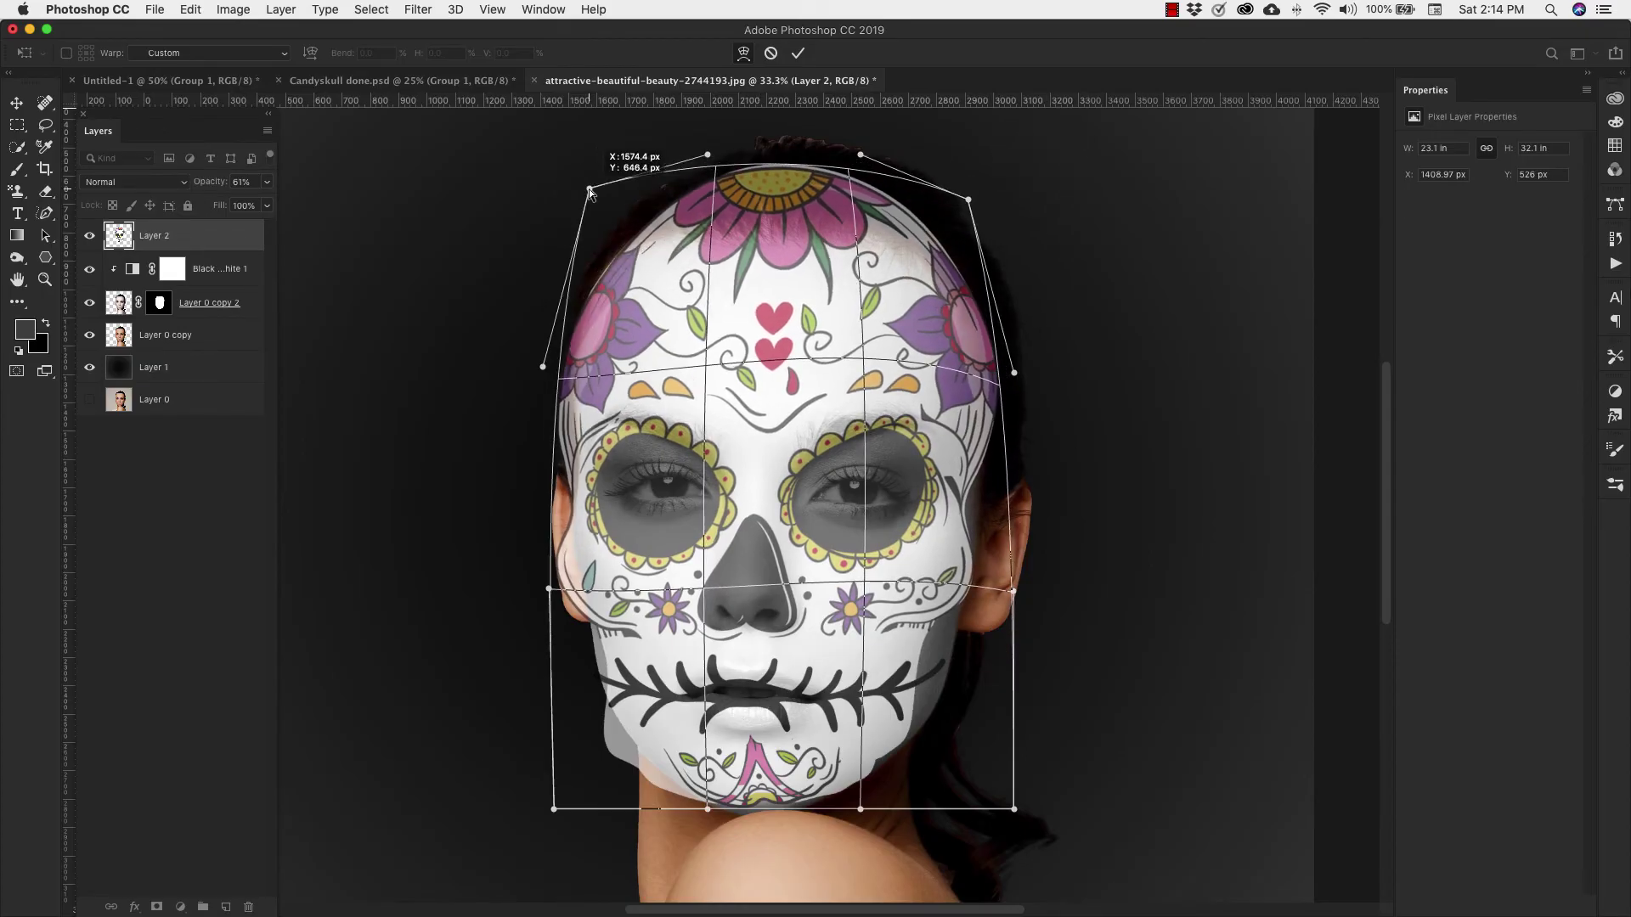
{"action": "left_click_drag", "start_coordinate": [611, 169], "coordinate": [769, 200]}
{"action": "left_click_drag", "start_coordinate": [736, 451], "coordinate": [746, 456]}
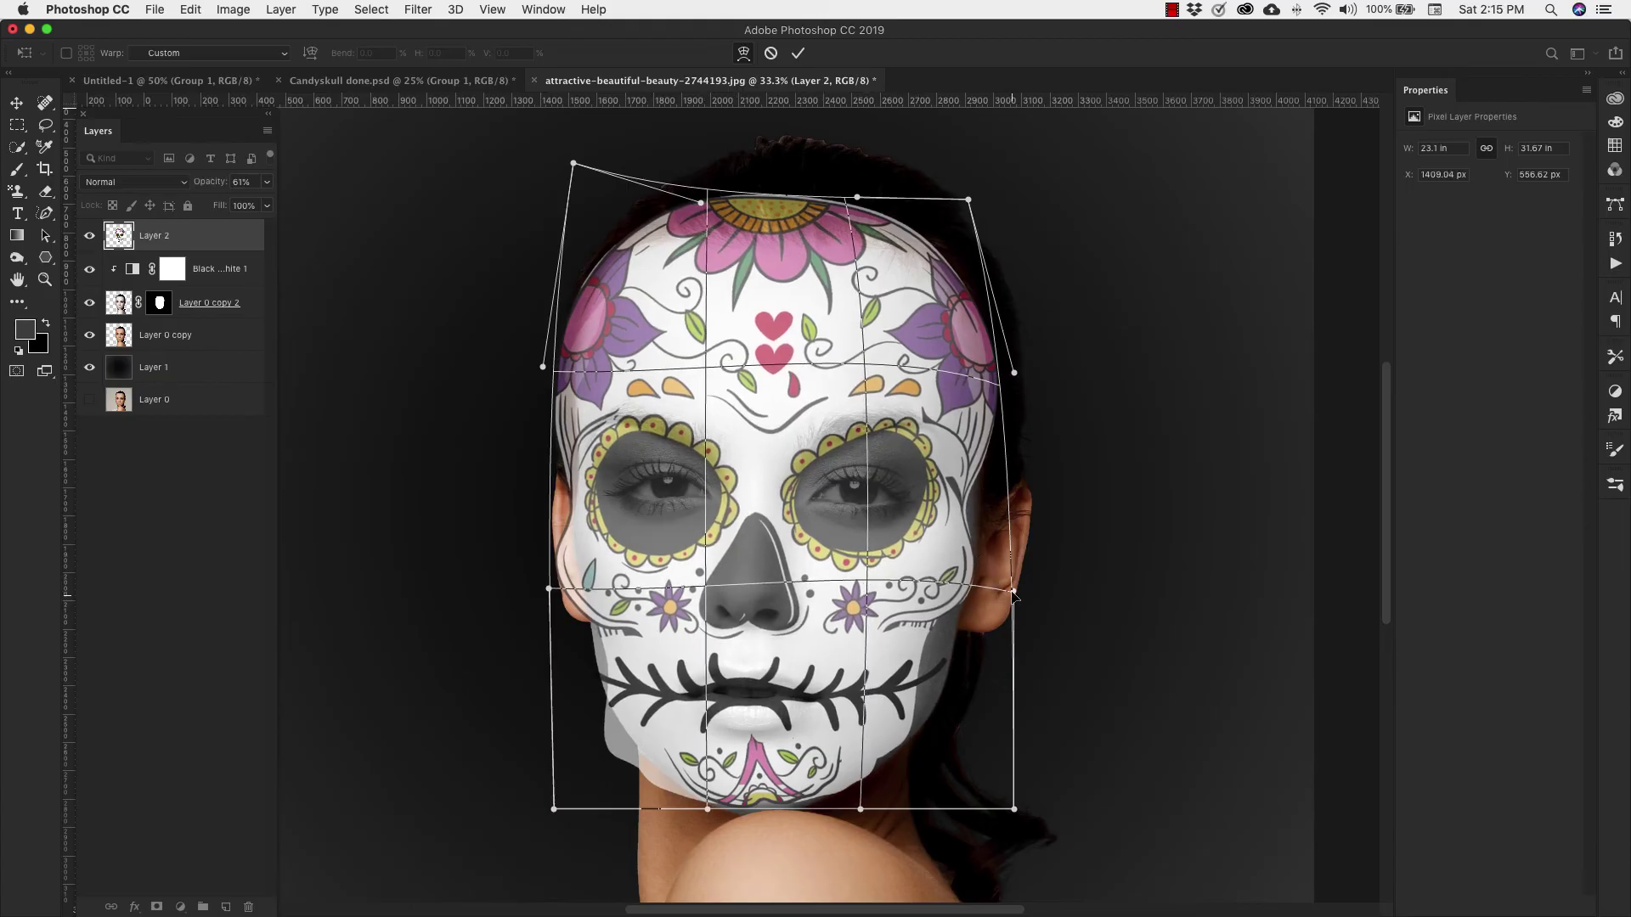
{"action": "left_click_drag", "start_coordinate": [1014, 592], "coordinate": [1031, 590]}
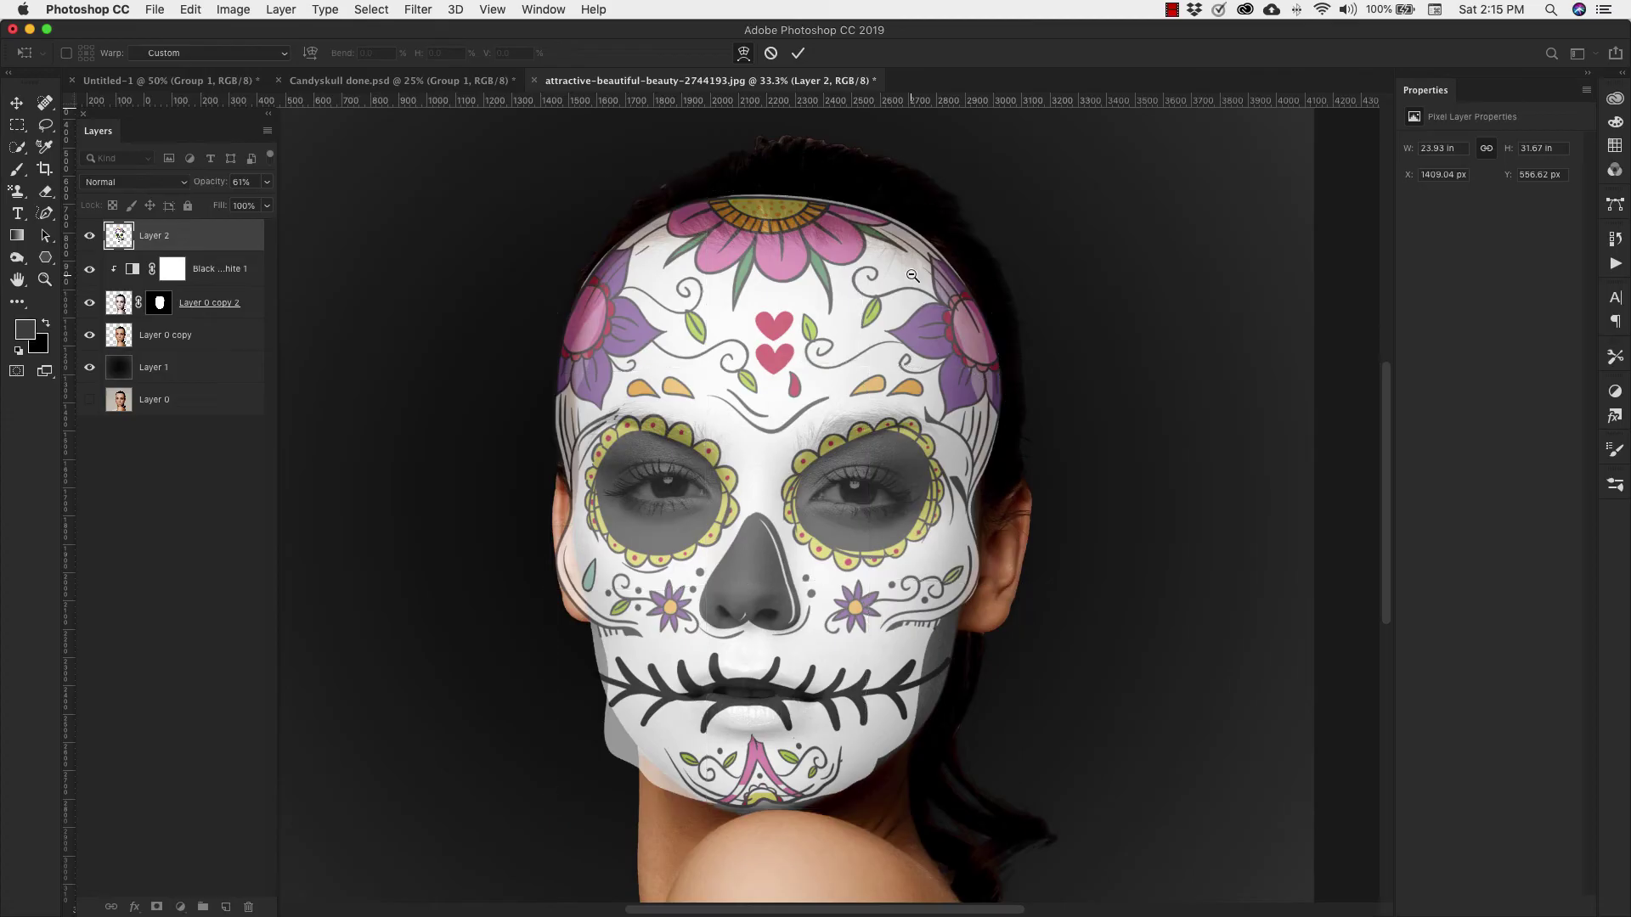
{"action": "key", "text": "z"}
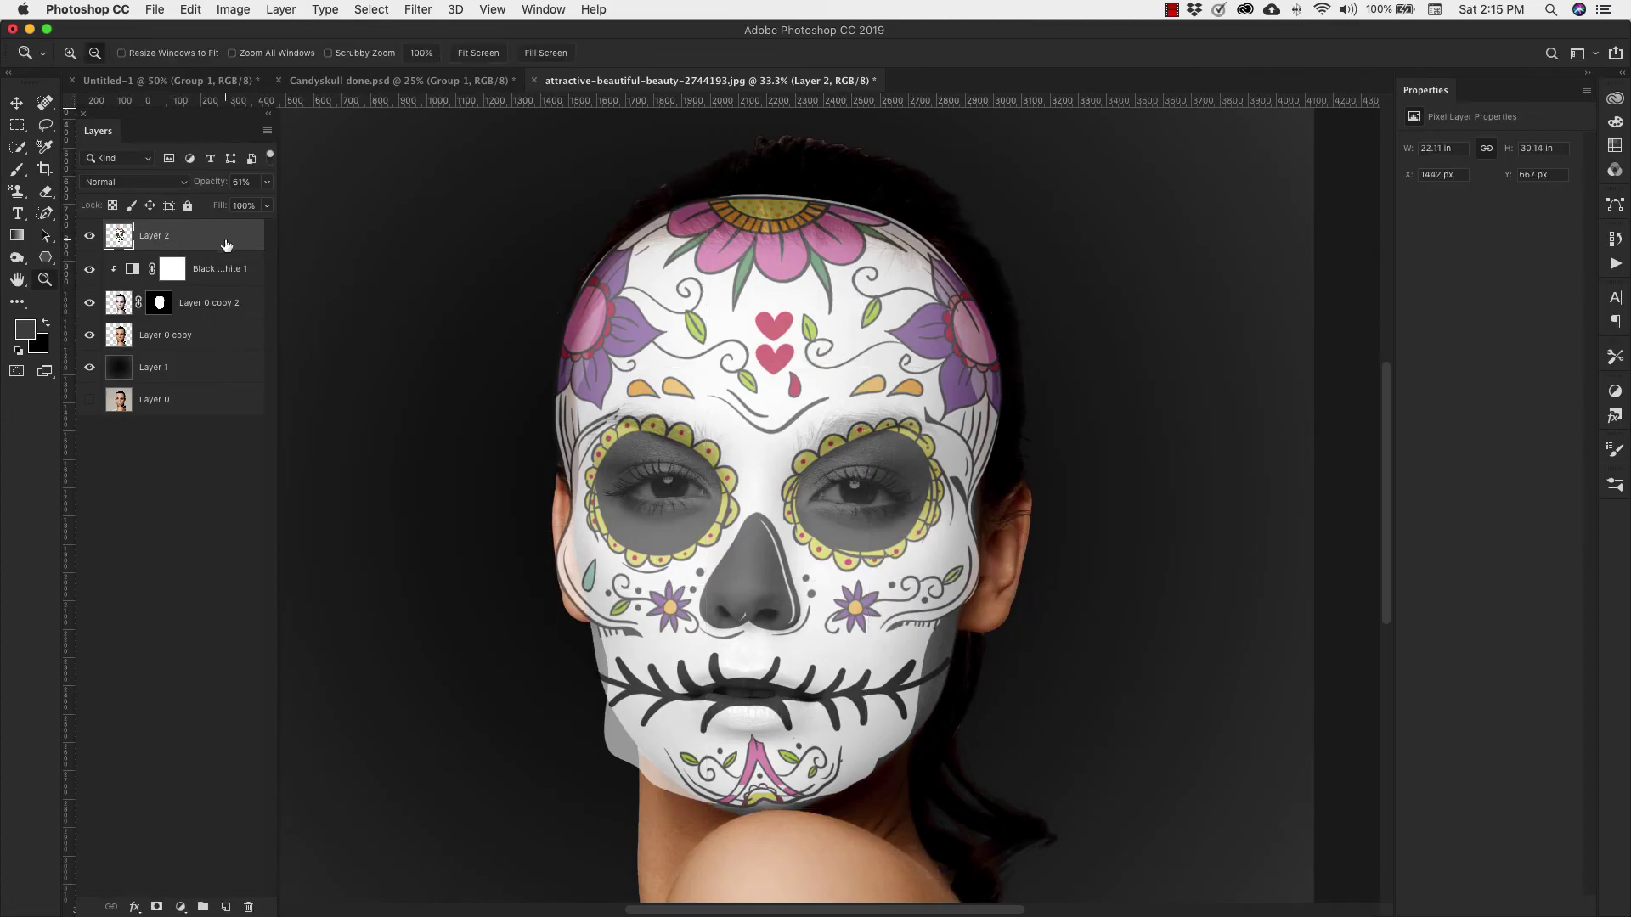
Step: Clip Layer 2 again so the skull design stays within the masked face
{"action": "key", "text": "alt"}
{"action": "left_click", "coordinate": [216, 252], "text": "alt"}
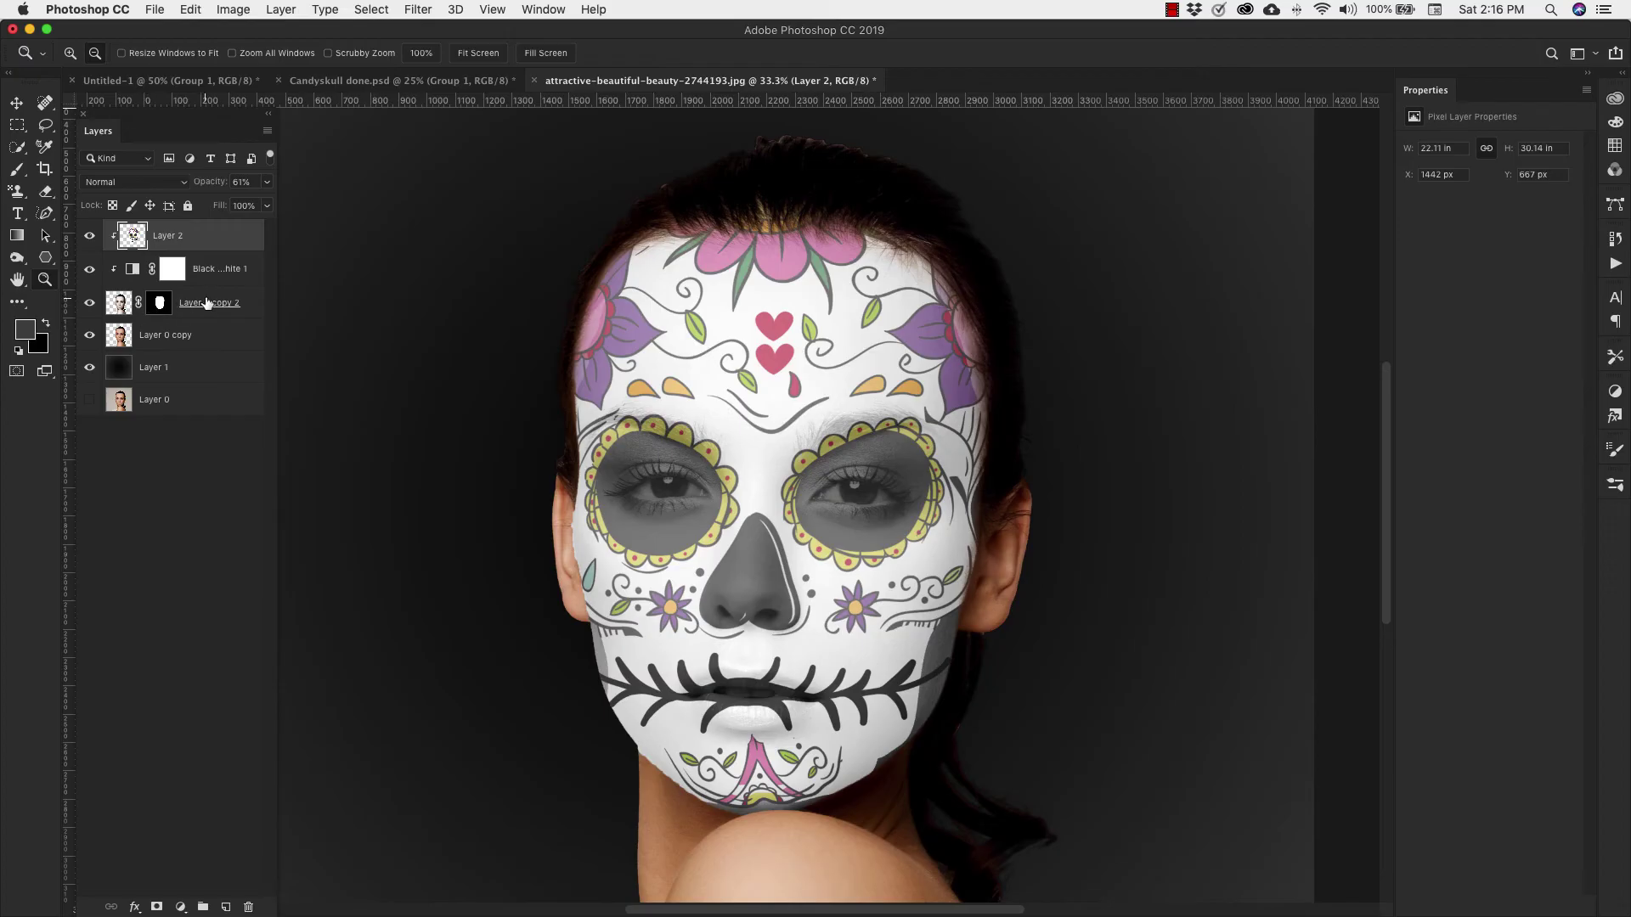
Step: With the Black & White adjustment hidden, paint the first eye out of Layer 0 copy 2's mask using a 25 px Hard Round brush at 100% opacity
{"action": "left_click", "coordinate": [671, 481]}
{"action": "left_click", "coordinate": [159, 303]}
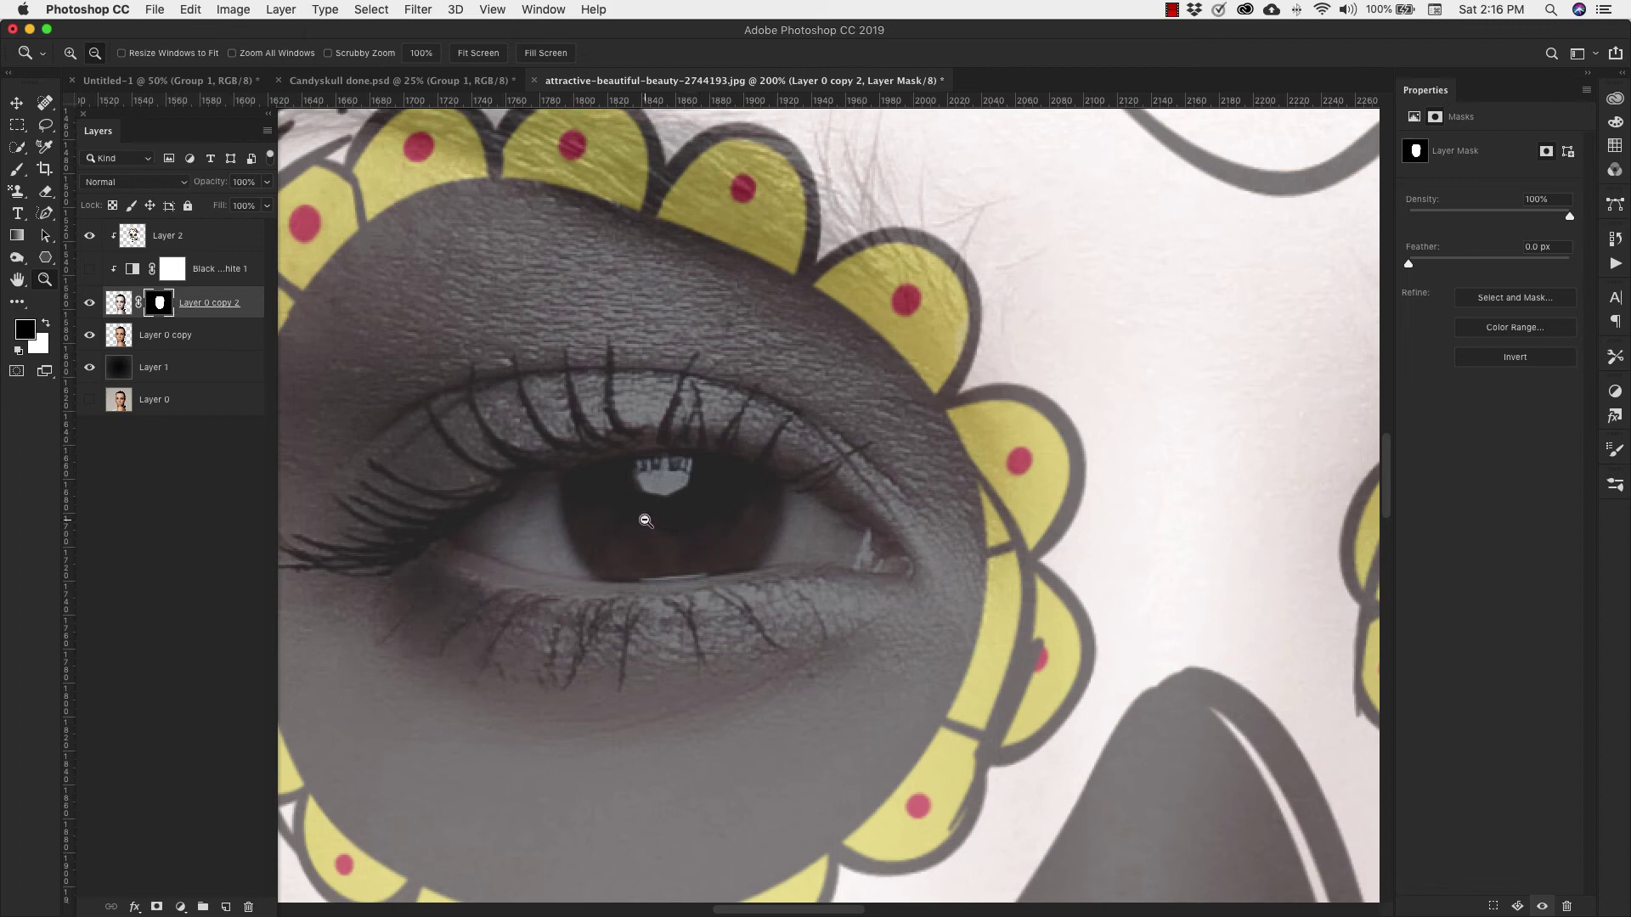
{"action": "key", "text": "b"}
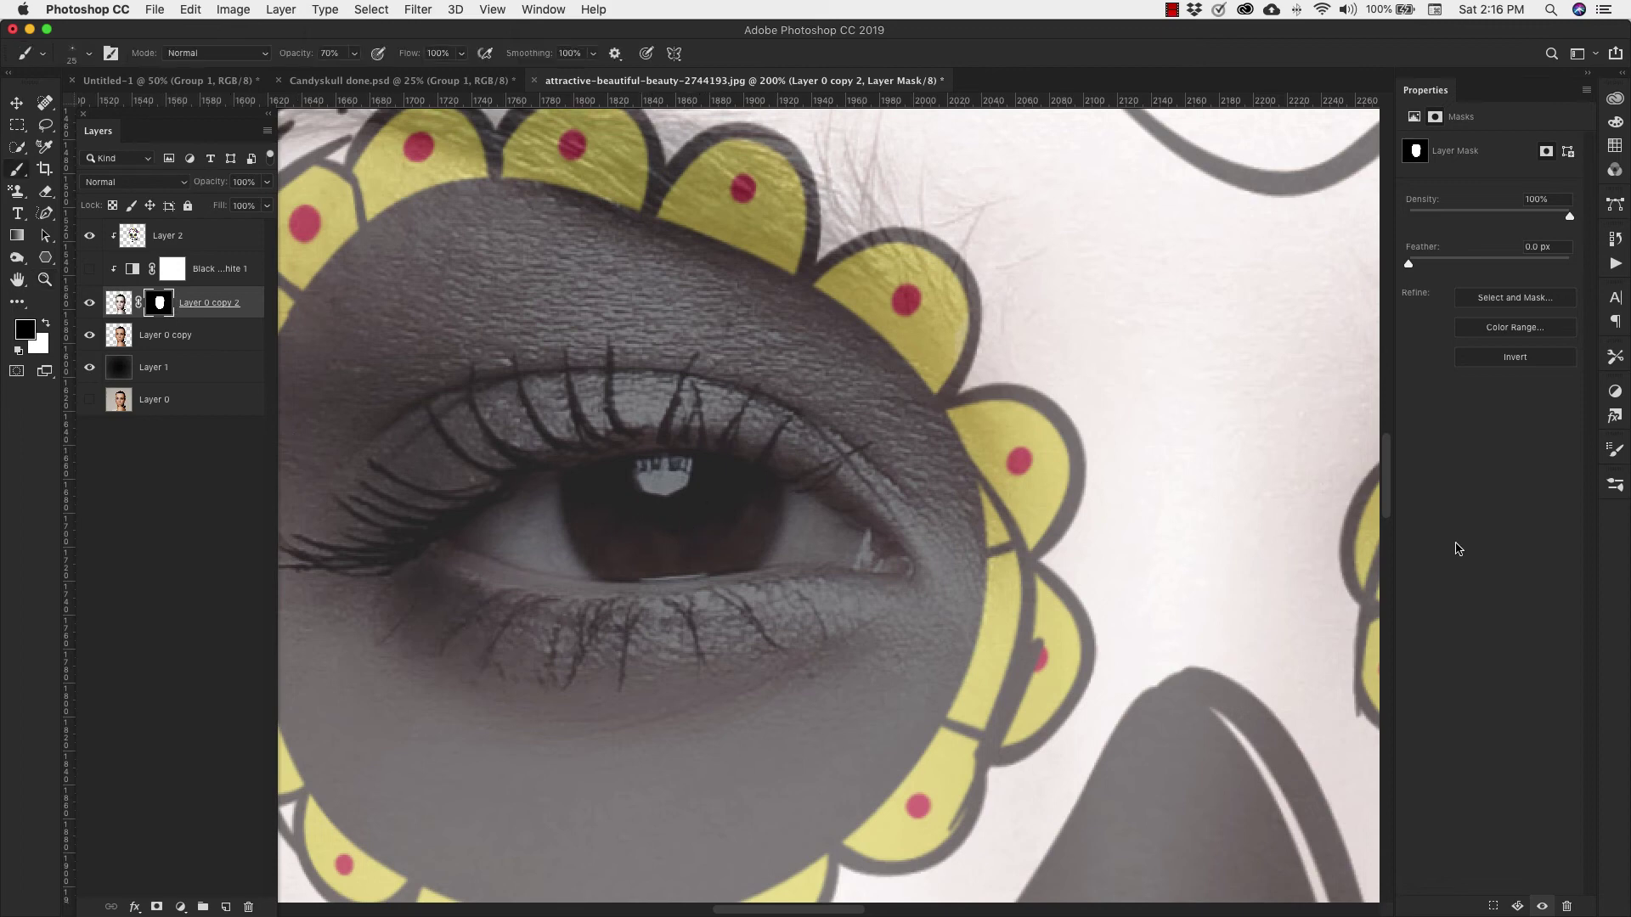
{"action": "left_click", "coordinate": [1617, 486]}
{"action": "left_click", "coordinate": [1372, 497]}
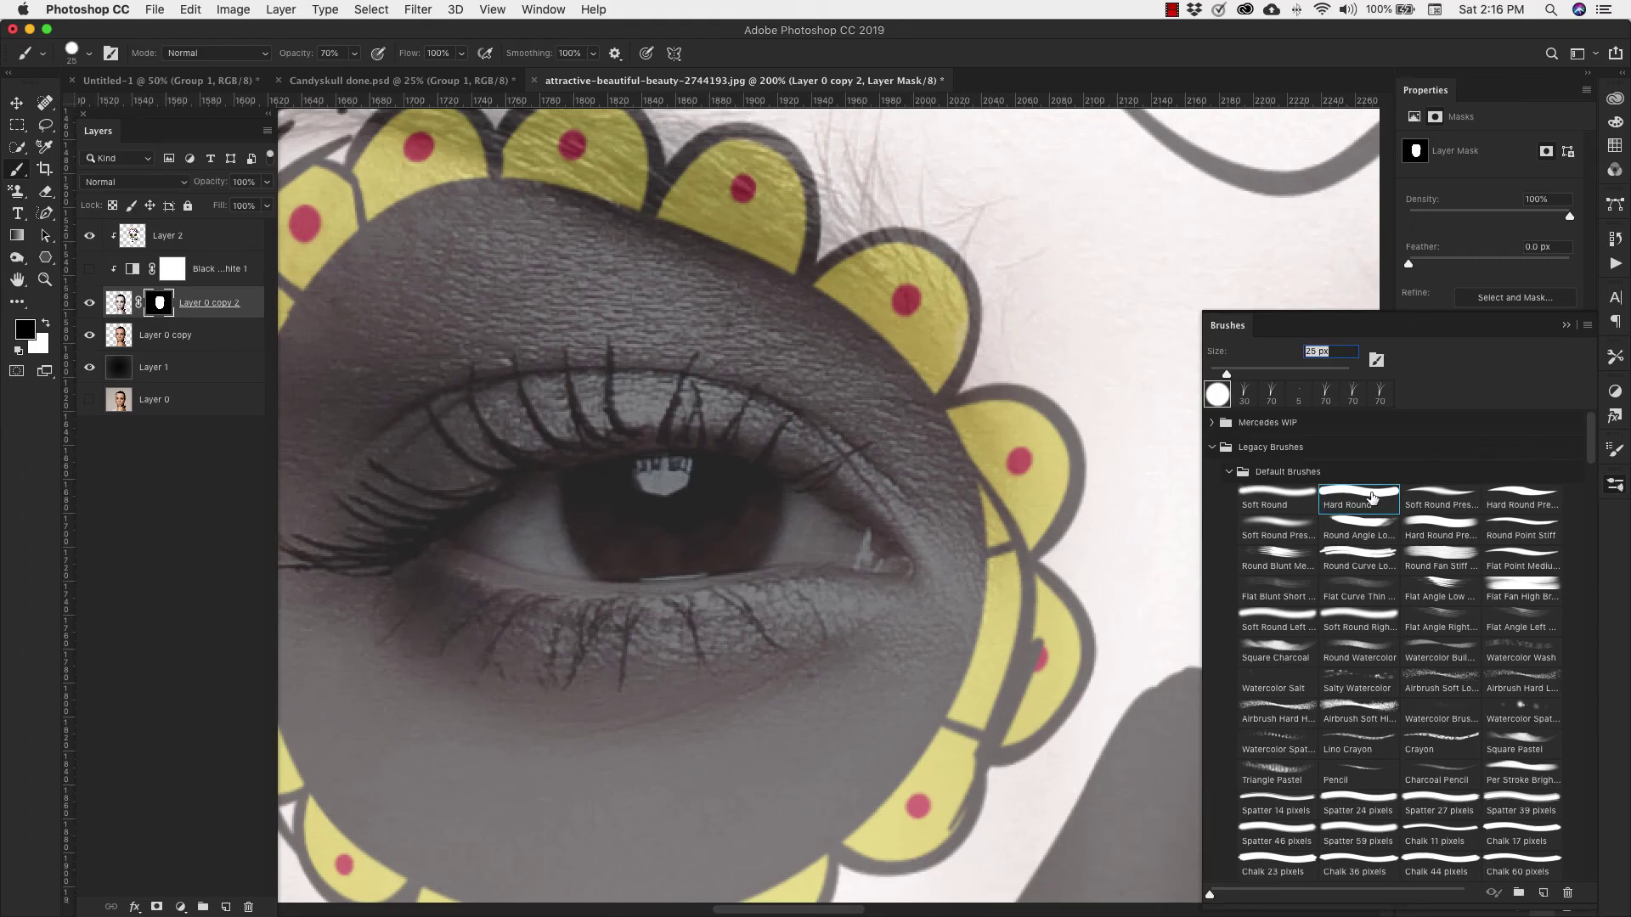
{"action": "left_click", "coordinate": [120, 303]}
{"action": "left_click", "coordinate": [158, 305]}
{"action": "mouse_move", "coordinate": [640, 496]}
{"action": "left_mouse_down"}
{"action": "mouse_move", "coordinate": [715, 483]}
{"action": "mouse_move", "coordinate": [854, 555]}
{"action": "mouse_move", "coordinate": [775, 499]}
{"action": "mouse_move", "coordinate": [499, 522]}
{"action": "mouse_move", "coordinate": [530, 543]}
{"action": "mouse_move", "coordinate": [825, 544]}
{"action": "mouse_move", "coordinate": [611, 532]}
{"action": "mouse_move", "coordinate": [762, 505]}
{"action": "mouse_move", "coordinate": [792, 522]}
{"action": "mouse_move", "coordinate": [564, 479]}
{"action": "mouse_move", "coordinate": [787, 487]}
{"action": "mouse_move", "coordinate": [886, 555]}
{"action": "mouse_move", "coordinate": [648, 567]}
{"action": "mouse_move", "coordinate": [467, 535]}
{"action": "left_mouse_up"}
{"action": "key", "text": "0"}
{"action": "key", "text": "x"}
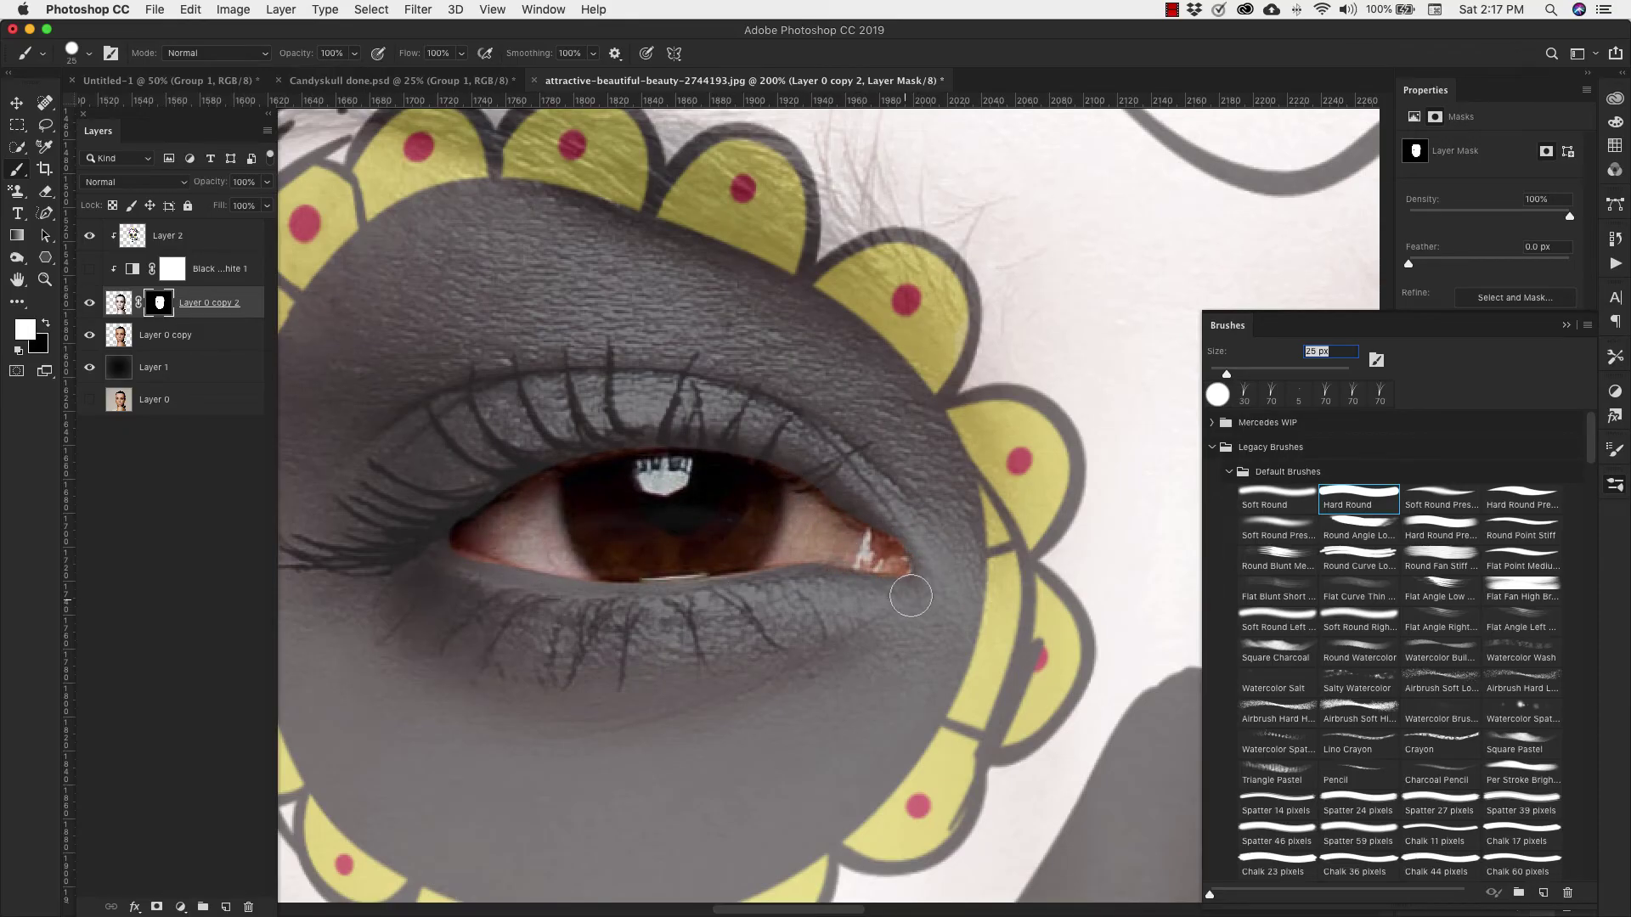
{"action": "mouse_move", "coordinate": [578, 463]}
{"action": "left_mouse_down"}
{"action": "mouse_move", "coordinate": [502, 462]}
{"action": "mouse_move", "coordinate": [367, 498]}
{"action": "mouse_move", "coordinate": [765, 450]}
{"action": "left_mouse_up"}
Step: Paint the other eye out of the same layer mask, restoring the face paint around its inner corner
{"action": "scroll", "coordinate": [543, 473], "scroll_direction": "right", "scroll_amount": 10}
{"action": "key", "text": "x"}
{"action": "key", "text": "x"}
{"action": "left_click_drag", "start_coordinate": [349, 501], "coordinate": [391, 544]}
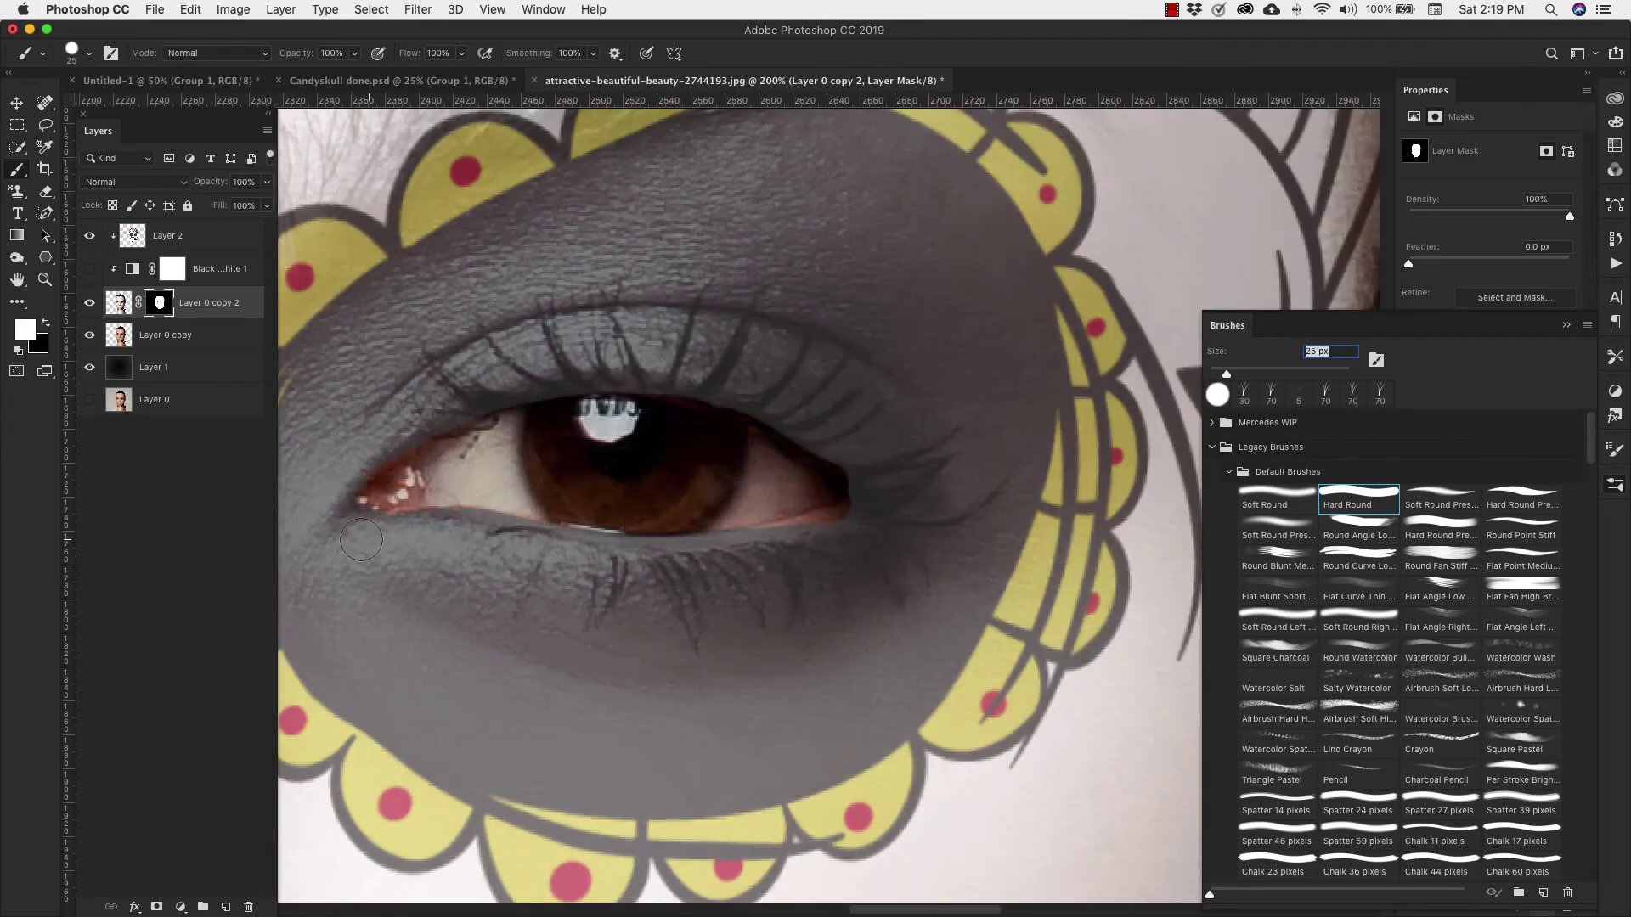
Step: Mask out the opening between the lips and refine its edges, reducing the brush to 10 px for the lower lip
{"action": "key", "text": "h"}
{"action": "left_click_drag", "start_coordinate": [803, 426], "coordinate": [820, 548]}
{"action": "key", "text": "x"}
{"action": "mouse_move", "coordinate": [488, 564]}
{"action": "left_mouse_down"}
{"action": "mouse_move", "coordinate": [416, 567]}
{"action": "mouse_move", "coordinate": [705, 590]}
{"action": "mouse_move", "coordinate": [547, 574]}
{"action": "mouse_move", "coordinate": [437, 520]}
{"action": "left_mouse_up"}
{"action": "key", "text": "x"}
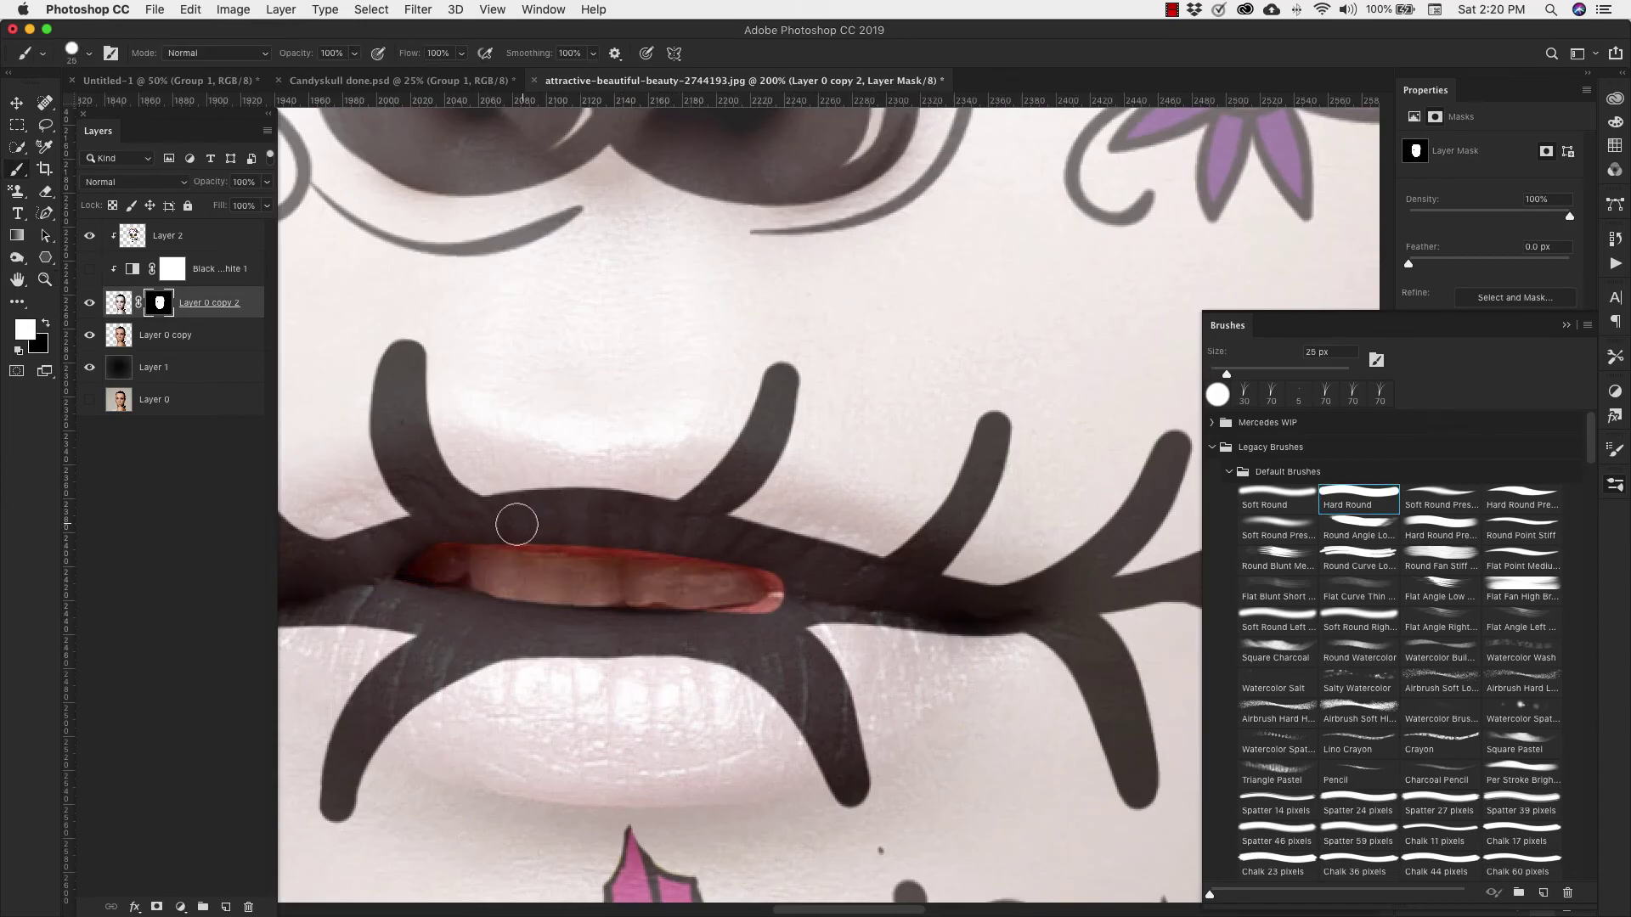
{"action": "key", "text": "x"}
{"action": "mouse_move", "coordinate": [746, 622]}
{"action": "left_mouse_down"}
{"action": "mouse_move", "coordinate": [735, 586]}
{"action": "mouse_move", "coordinate": [752, 590]}
{"action": "left_mouse_up"}
{"action": "key", "text": "x"}
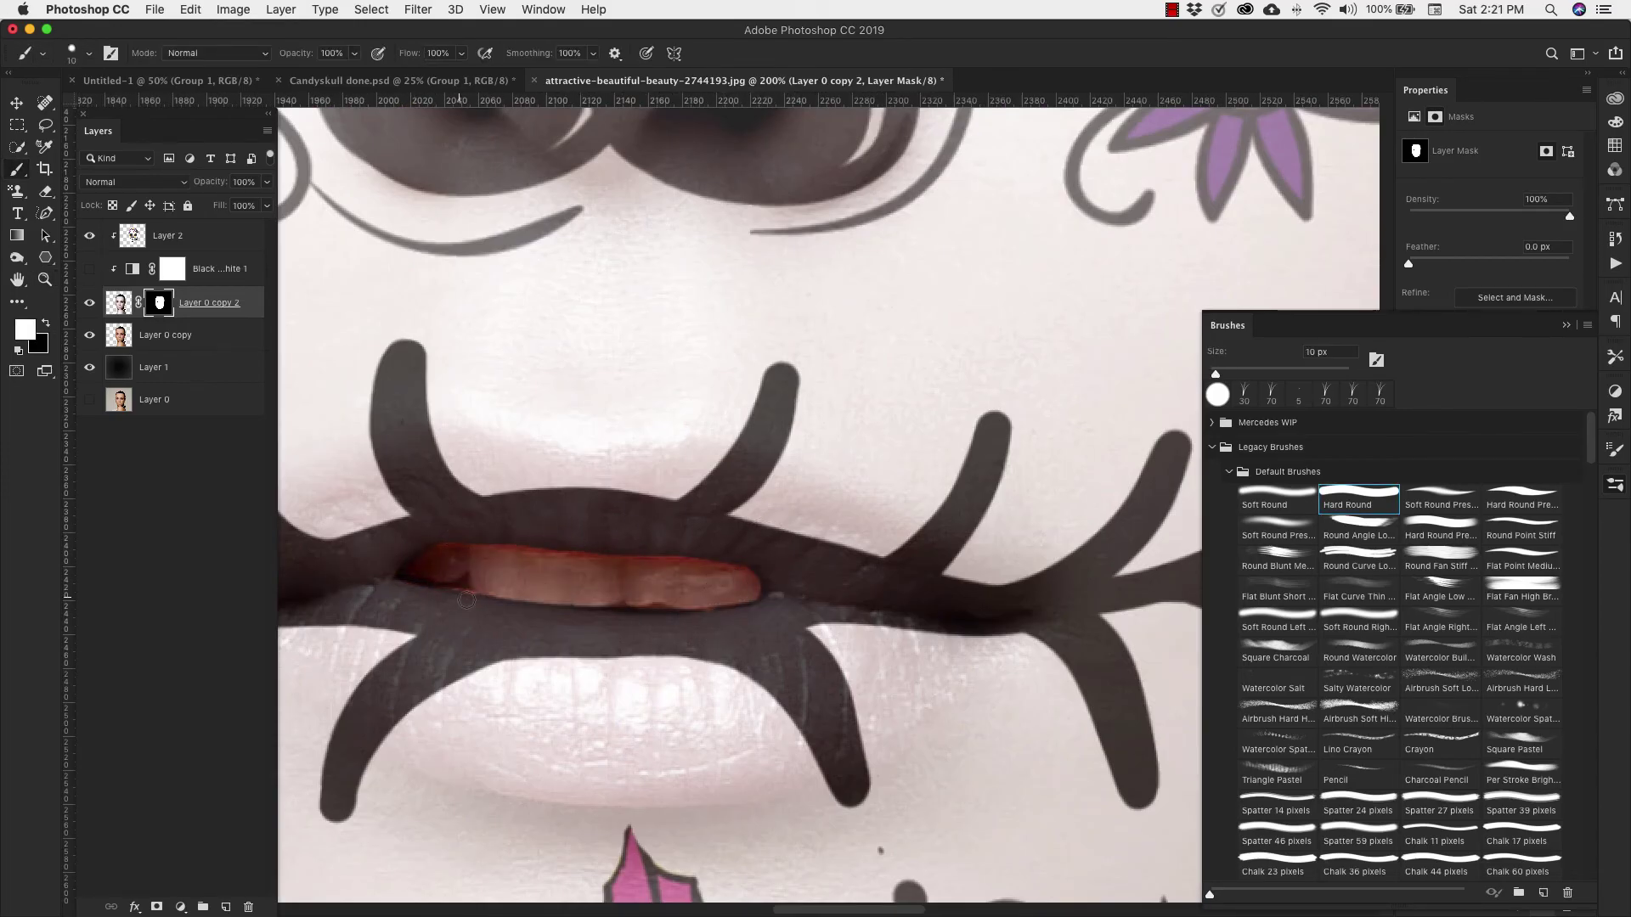
{"action": "left_click_drag", "start_coordinate": [493, 595], "coordinate": [459, 599]}
Step: Copy Layer 0 copy 2's mask onto the Black & White 1 adjustment layer, replacing its existing mask
{"action": "left_click", "coordinate": [576, 640], "text": "alt"}
{"action": "scroll", "coordinate": [576, 641], "scroll_direction": "up", "scroll_amount": 3}
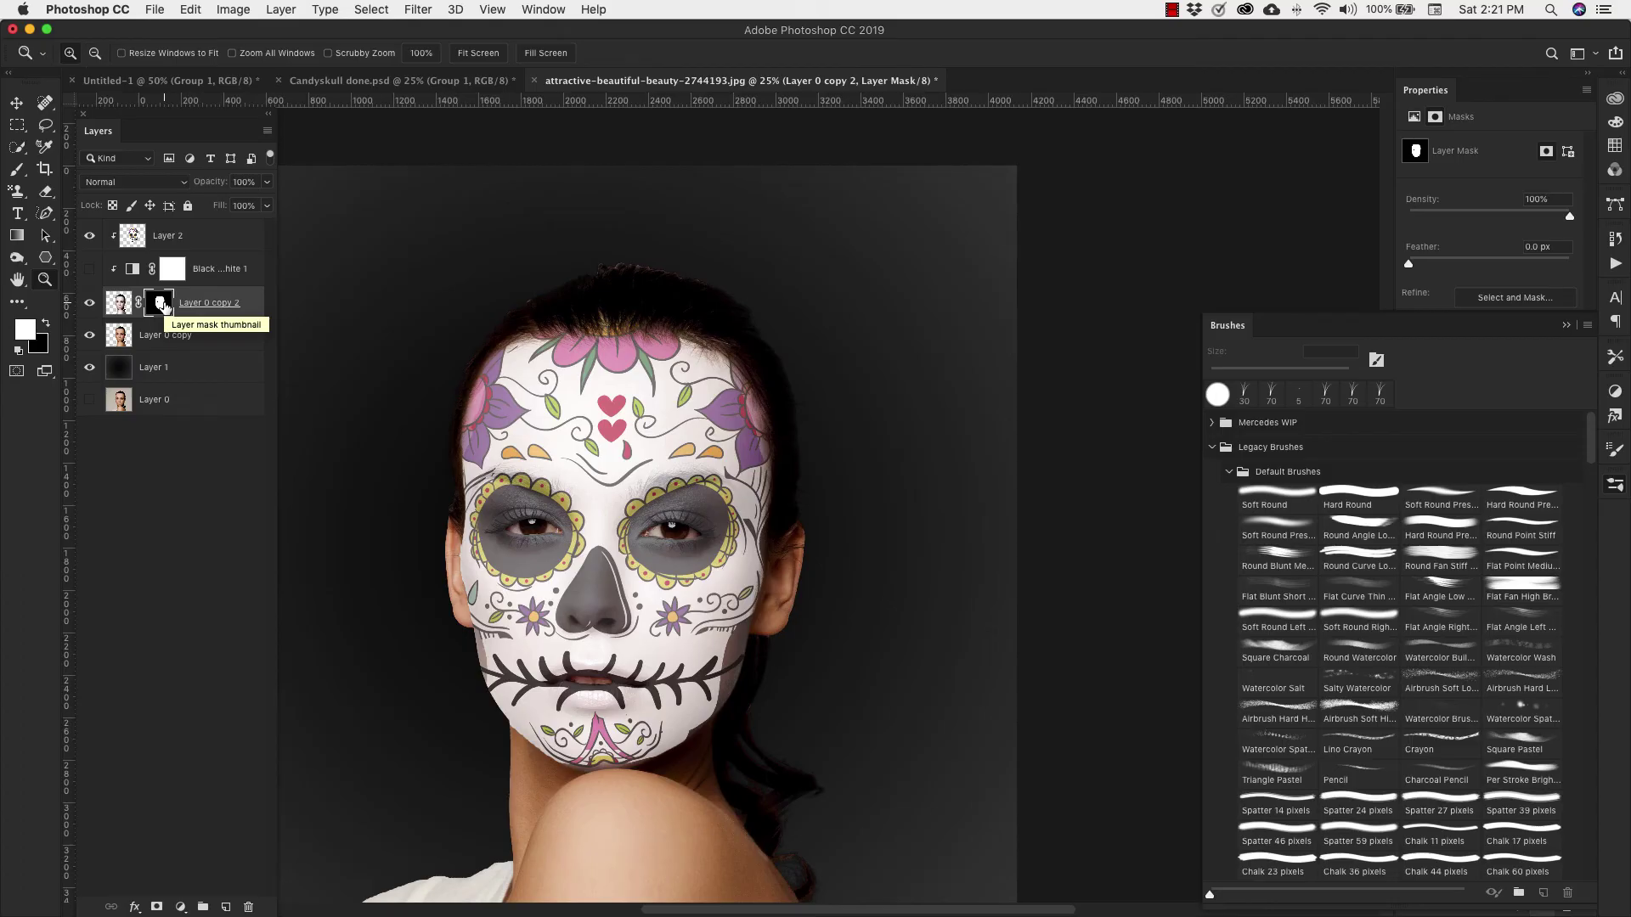
{"action": "left_click_drag", "start_coordinate": [164, 306], "coordinate": [176, 274]}
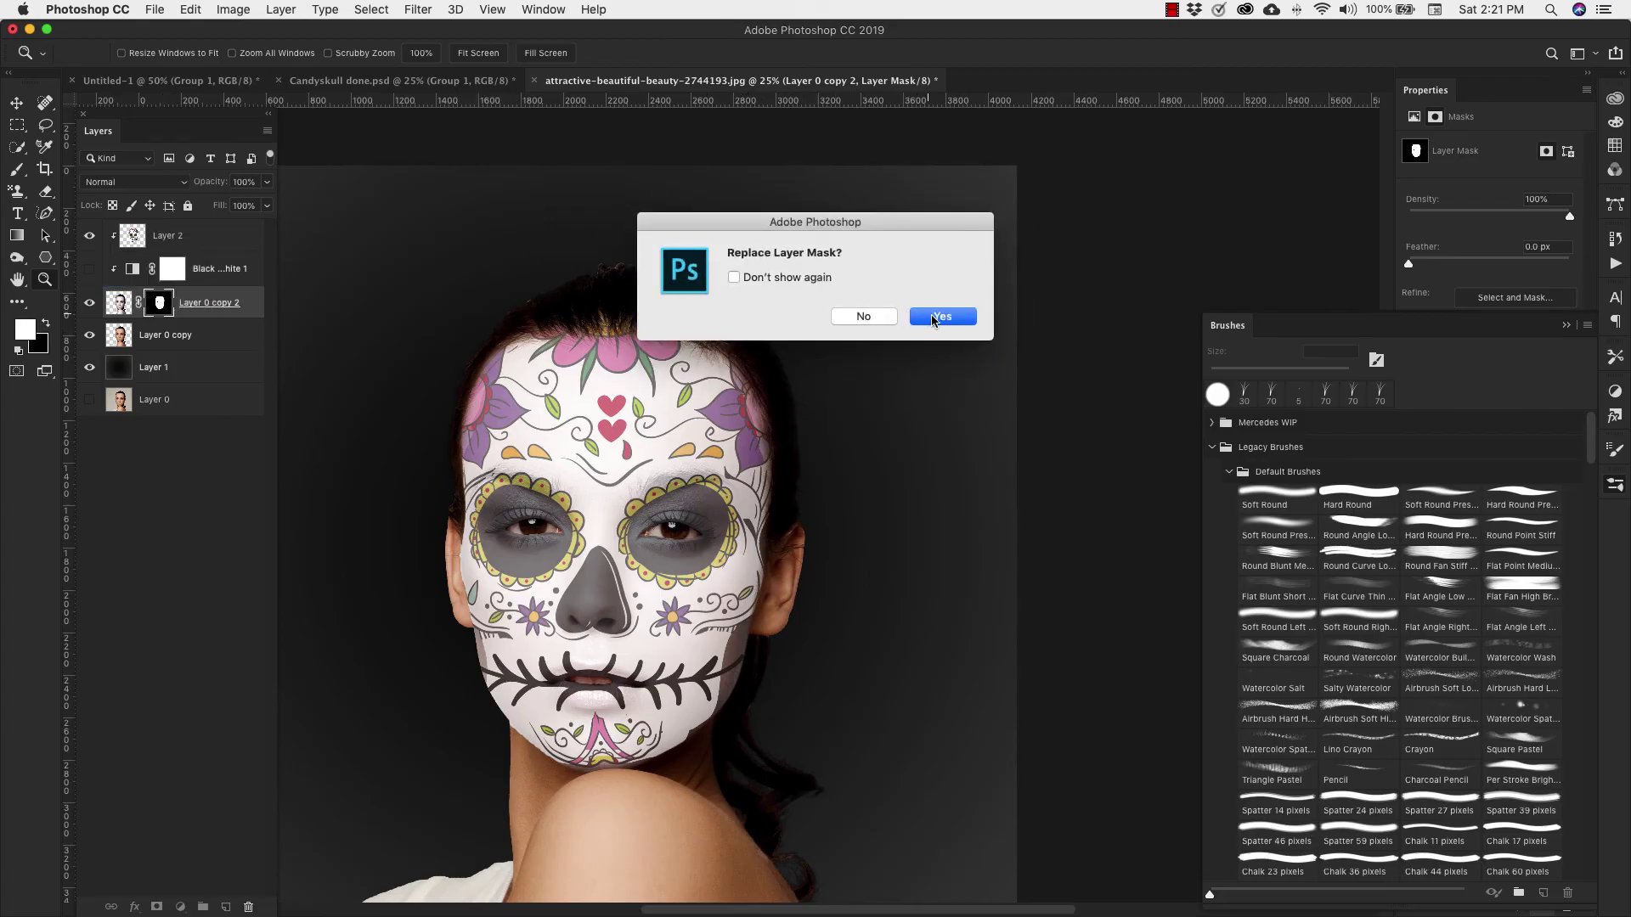
{"action": "left_click", "coordinate": [933, 318]}
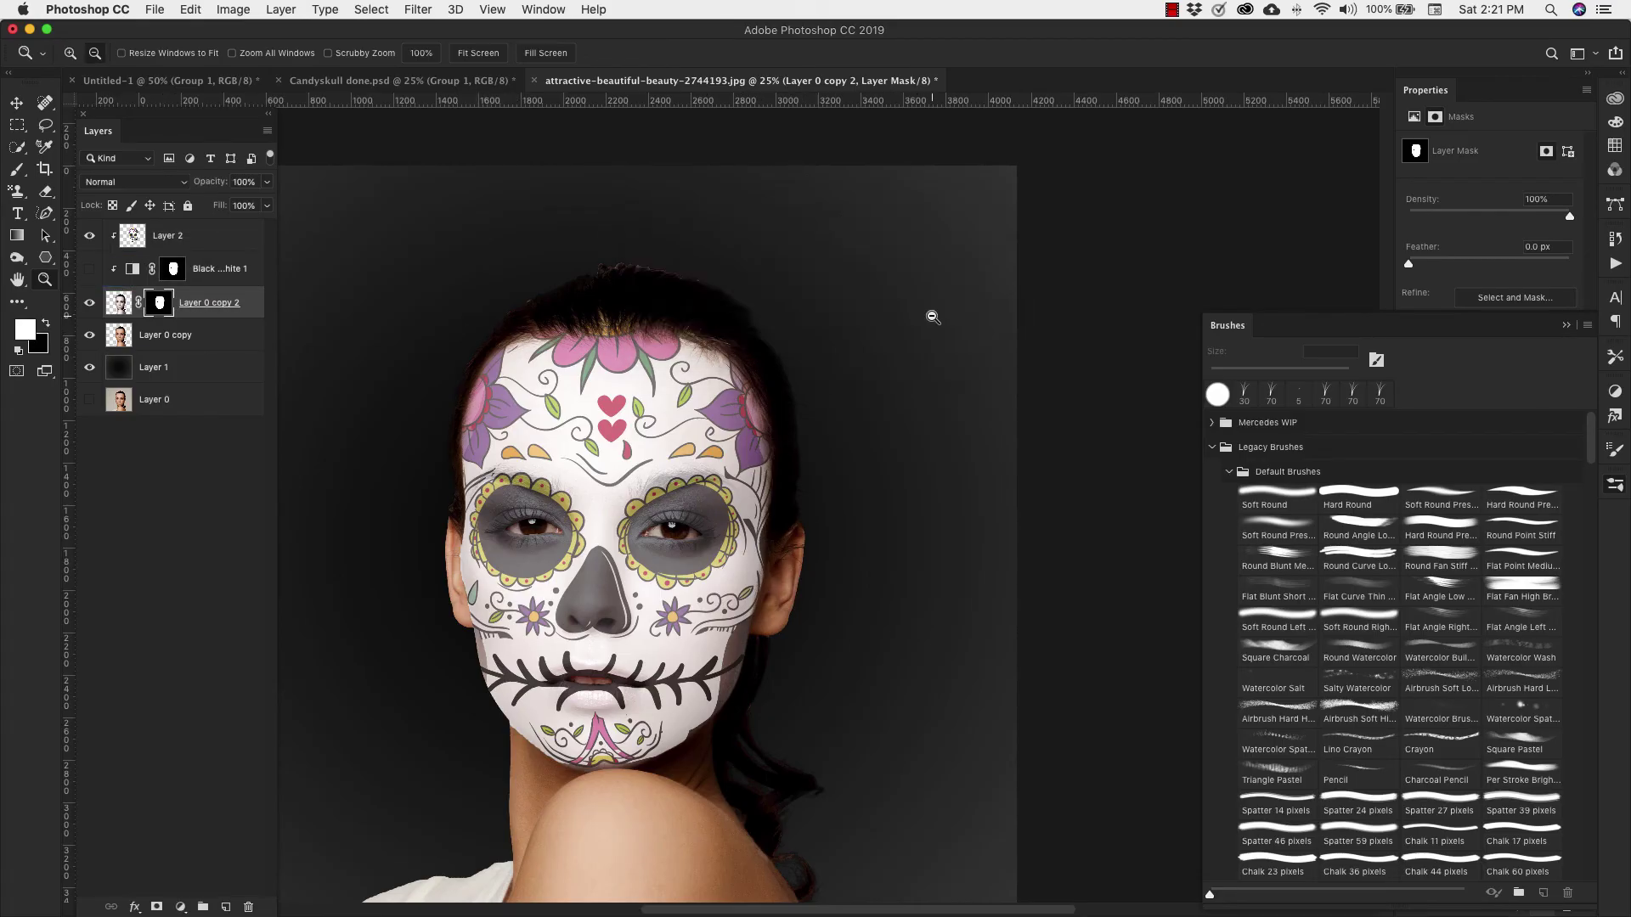
Step: Set Layer 2's blend mode to Linear Burn and its opacity to 100%
{"action": "left_click", "coordinate": [168, 241]}
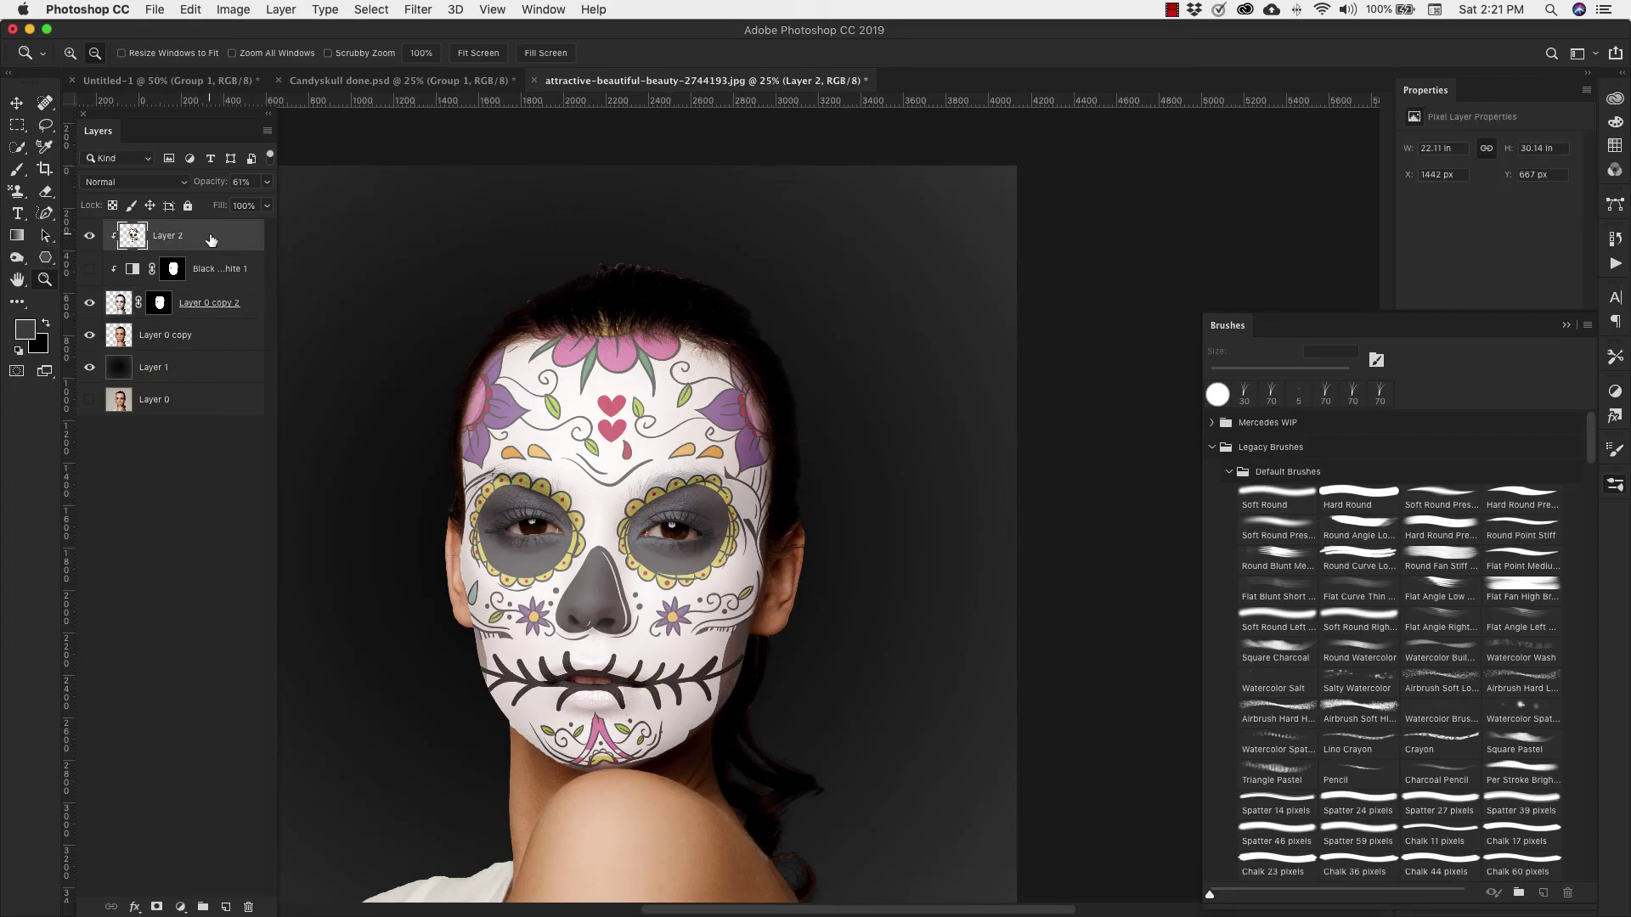
{"action": "left_click", "coordinate": [184, 183]}
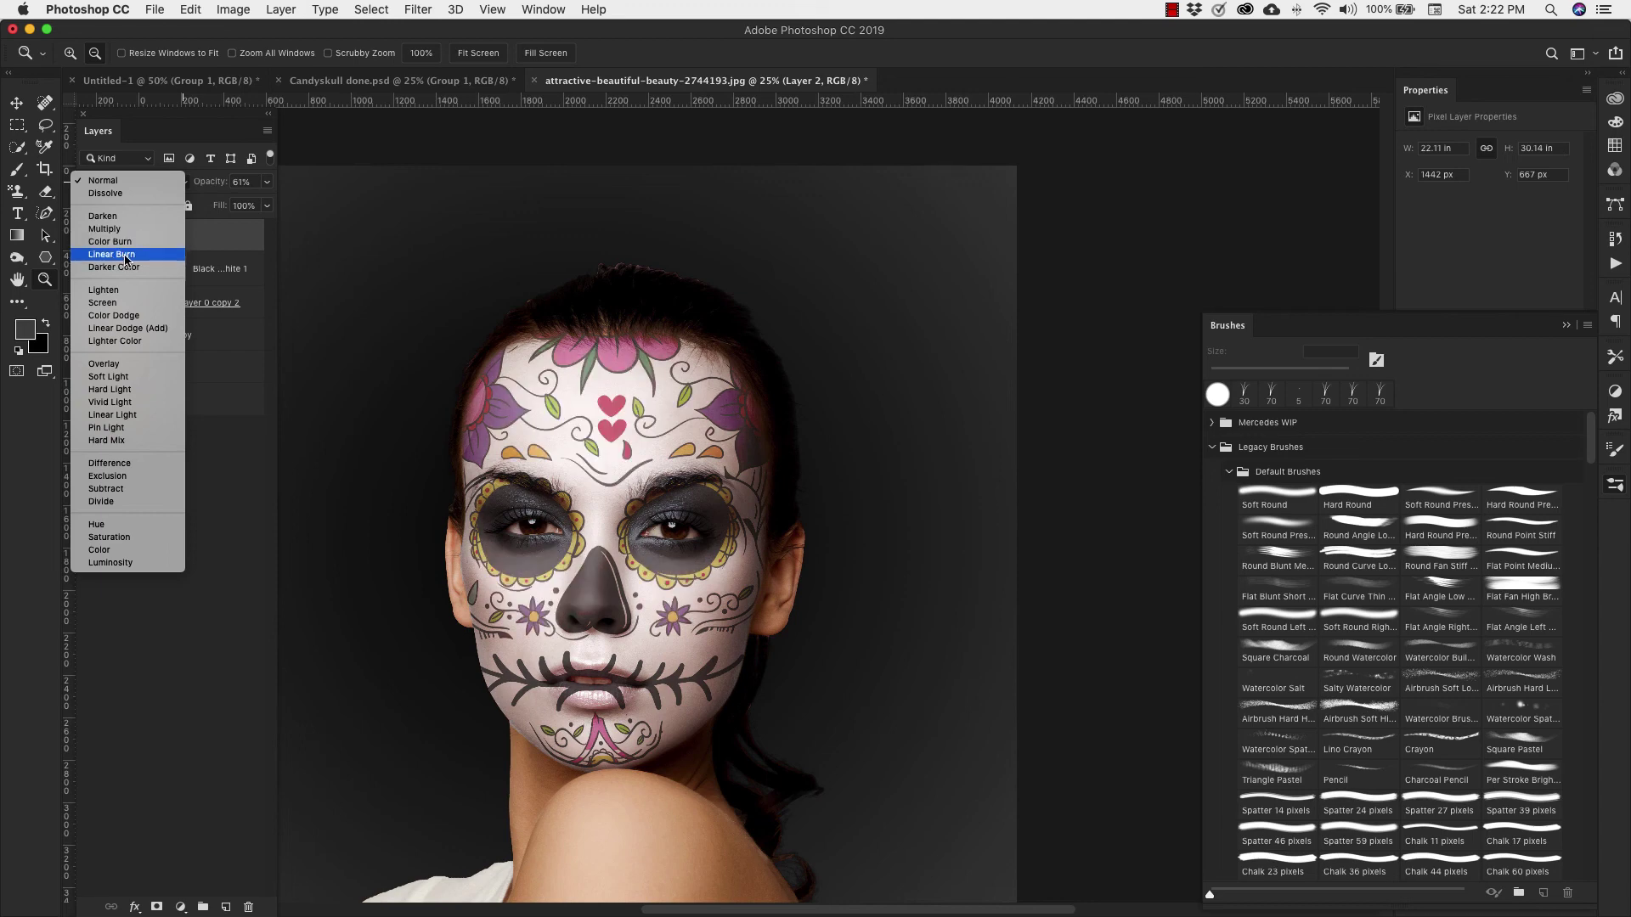
{"action": "left_click", "coordinate": [125, 254]}
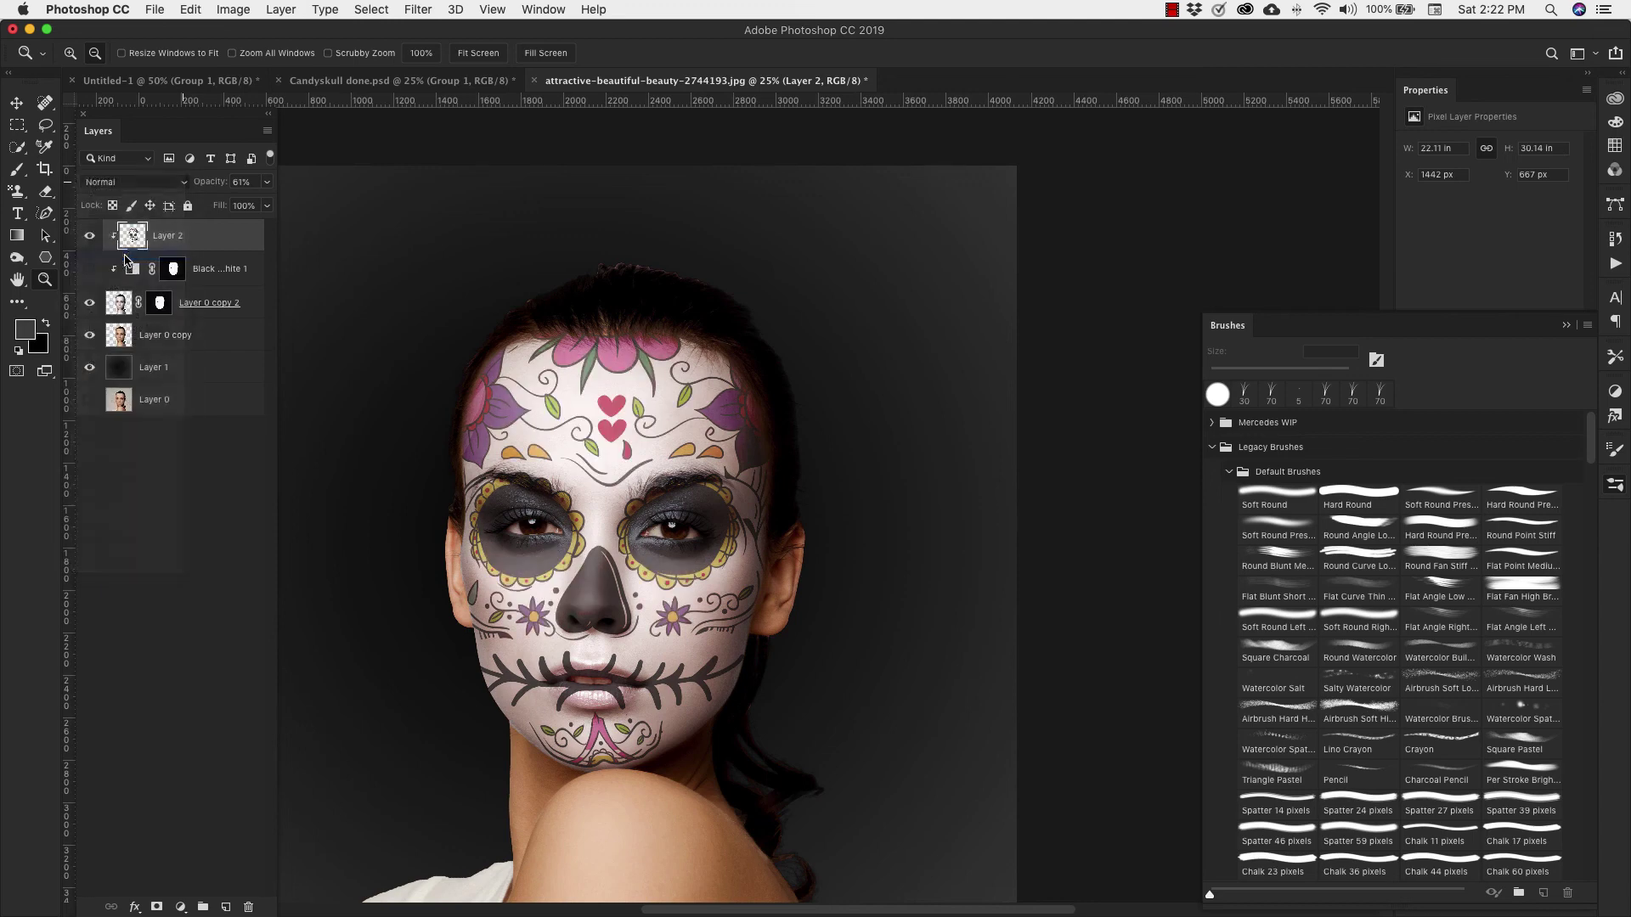
{"action": "left_click", "coordinate": [266, 184]}
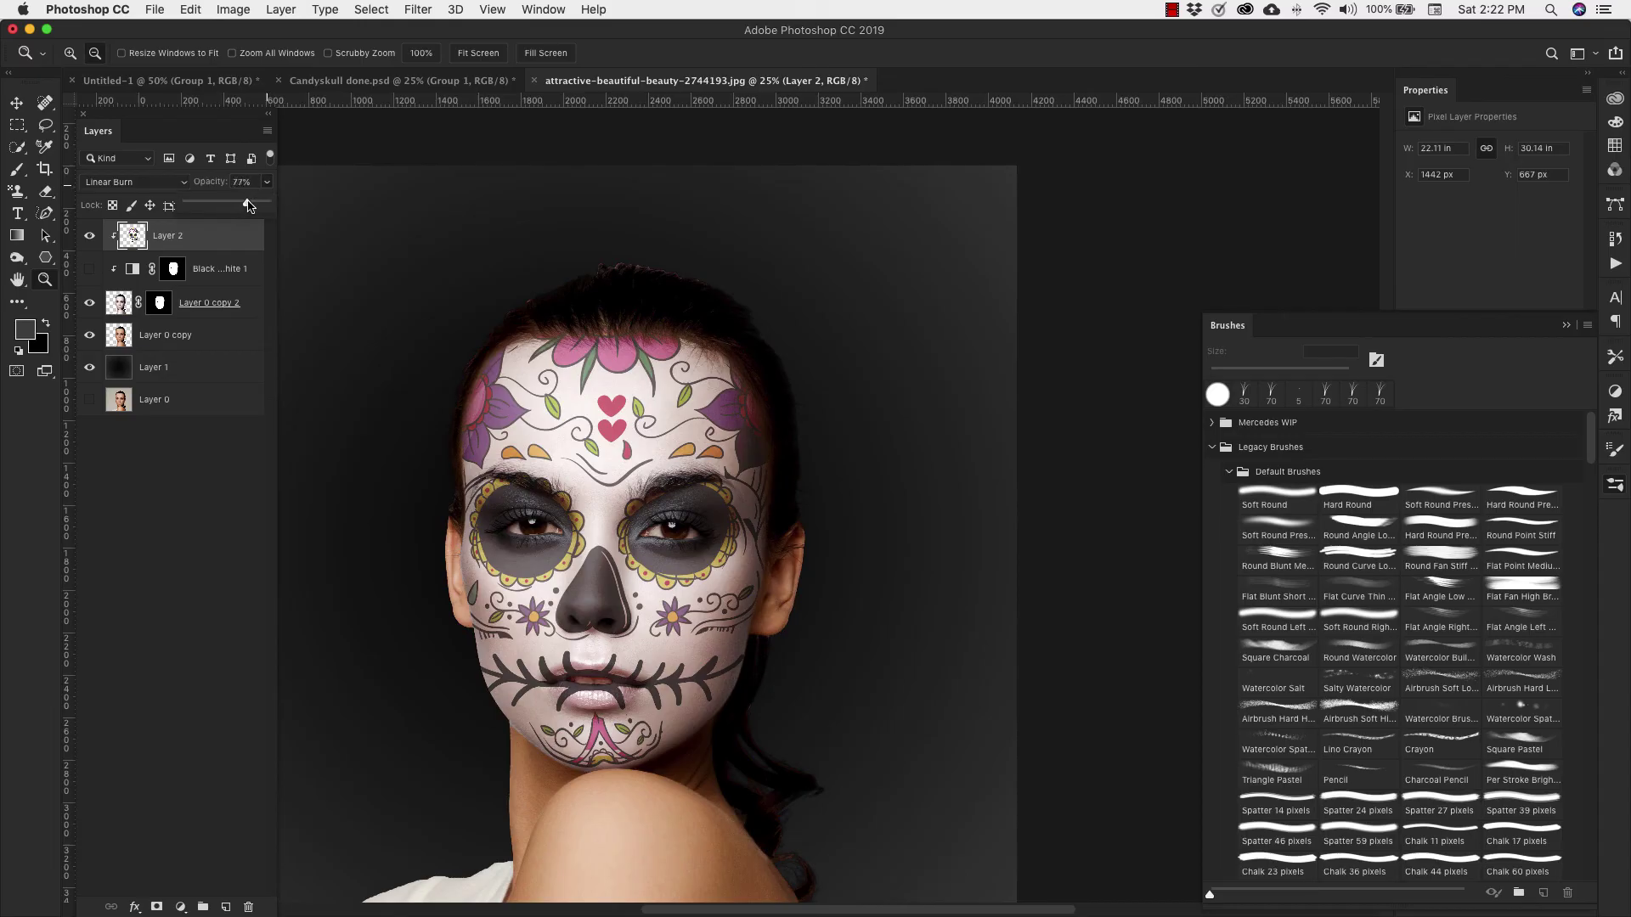
{"action": "left_click_drag", "start_coordinate": [248, 205], "coordinate": [253, 205]}
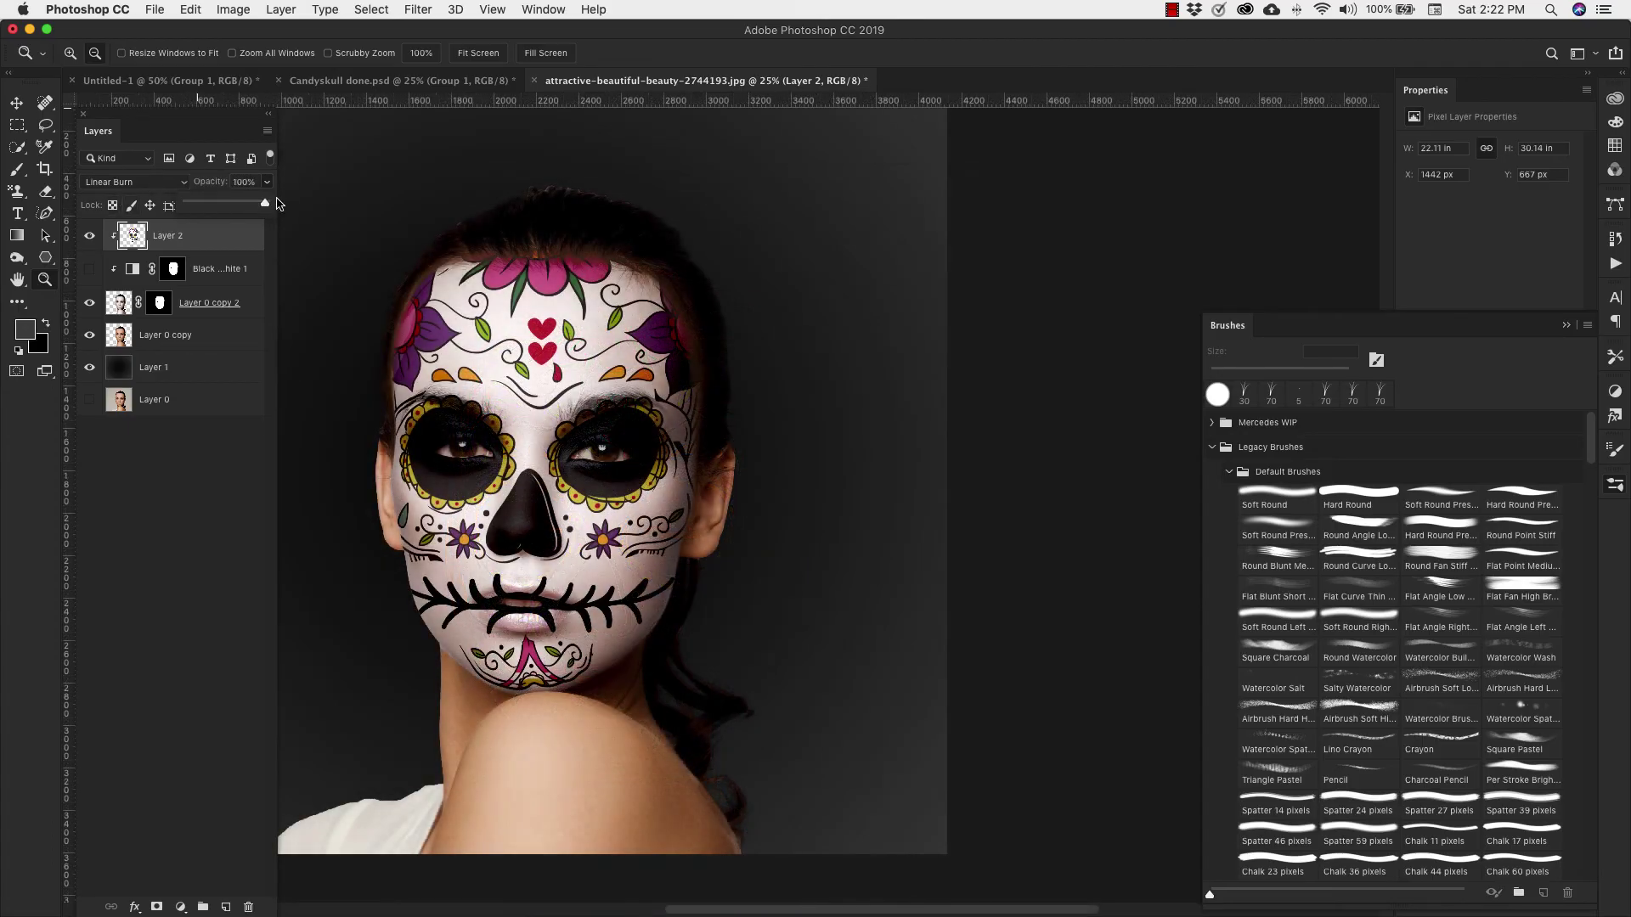
{"action": "mouse_move", "coordinate": [277, 204]}
{"action": "left_mouse_down"}
{"action": "mouse_move", "coordinate": [244, 206]}
{"action": "mouse_move", "coordinate": [267, 204]}
{"action": "left_mouse_up"}
Step: Apply the Displace filter to Layer 2 with both scales at 5, Stretch To Fit and Repeat Edge Pixels, using contour.psd as the map
{"action": "left_click", "coordinate": [226, 237]}
{"action": "left_click", "coordinate": [414, 10]}
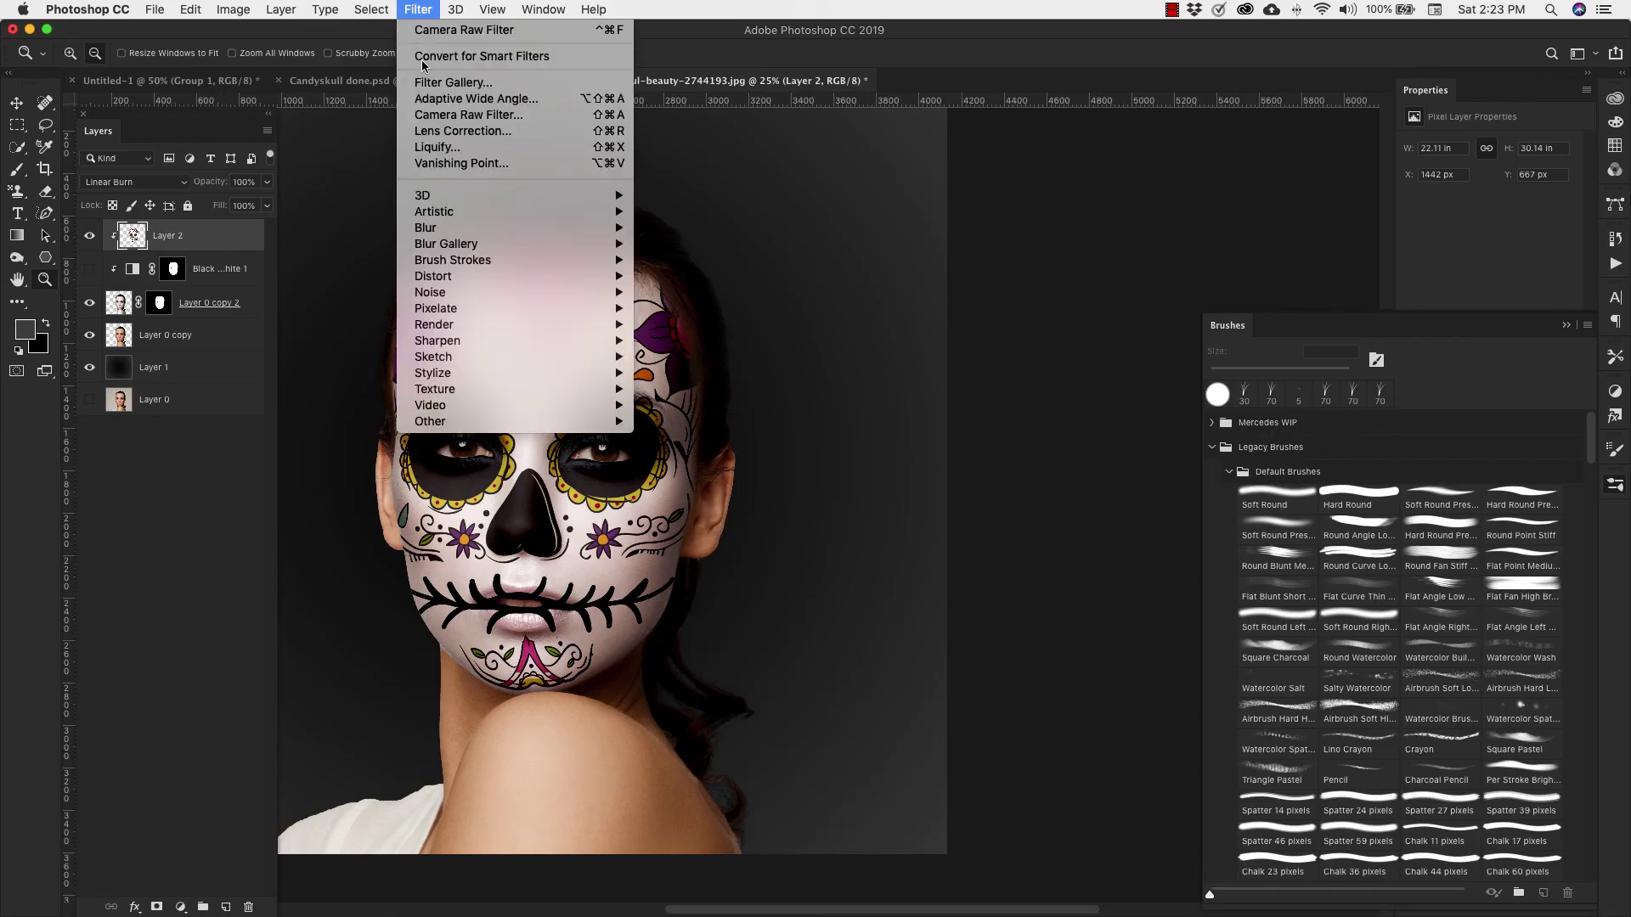
{"action": "mouse_move", "coordinate": [450, 277]}
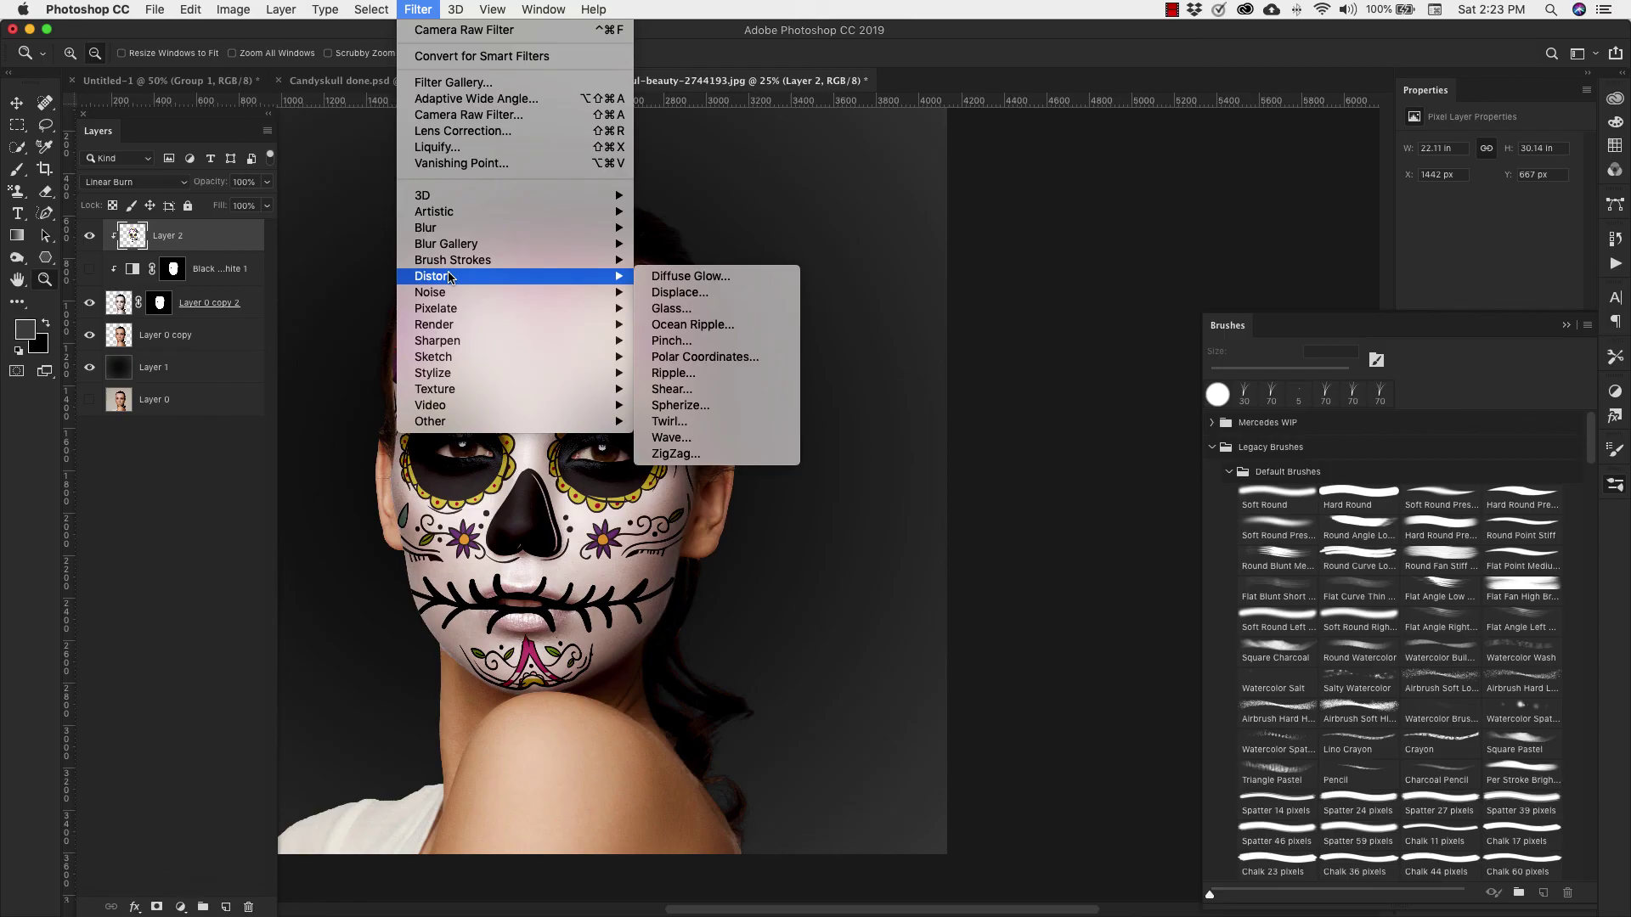
{"action": "left_click", "coordinate": [671, 293]}
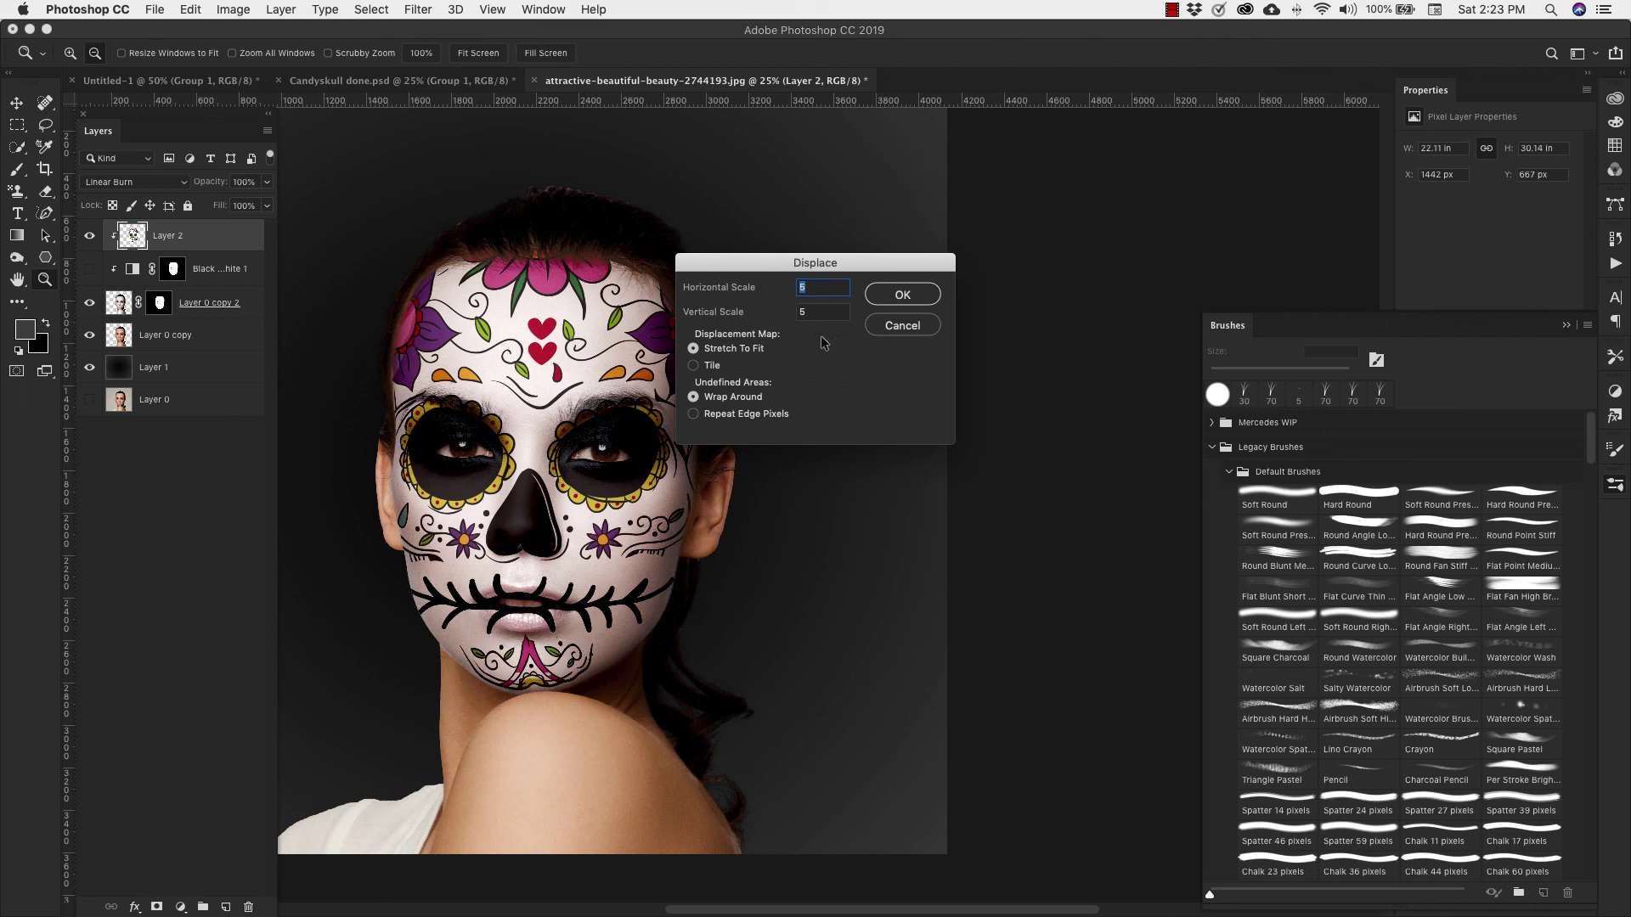
{"action": "left_click", "coordinate": [693, 413]}
{"action": "left_click", "coordinate": [901, 294]}
{"action": "left_click", "coordinate": [275, 177]}
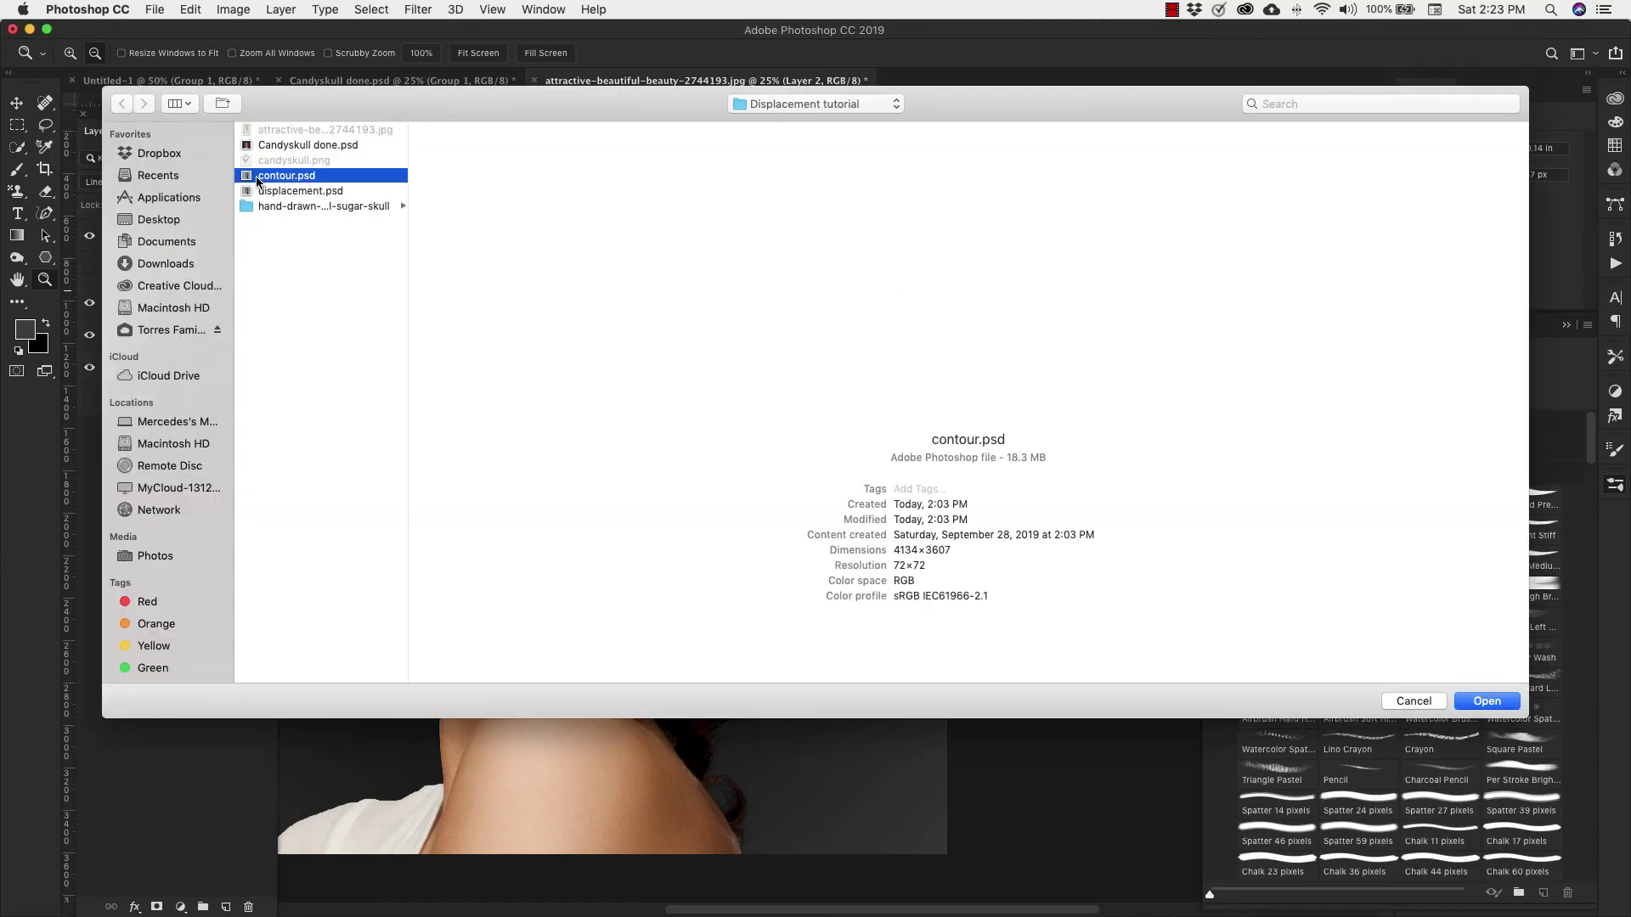
{"action": "left_click", "coordinate": [1486, 702]}
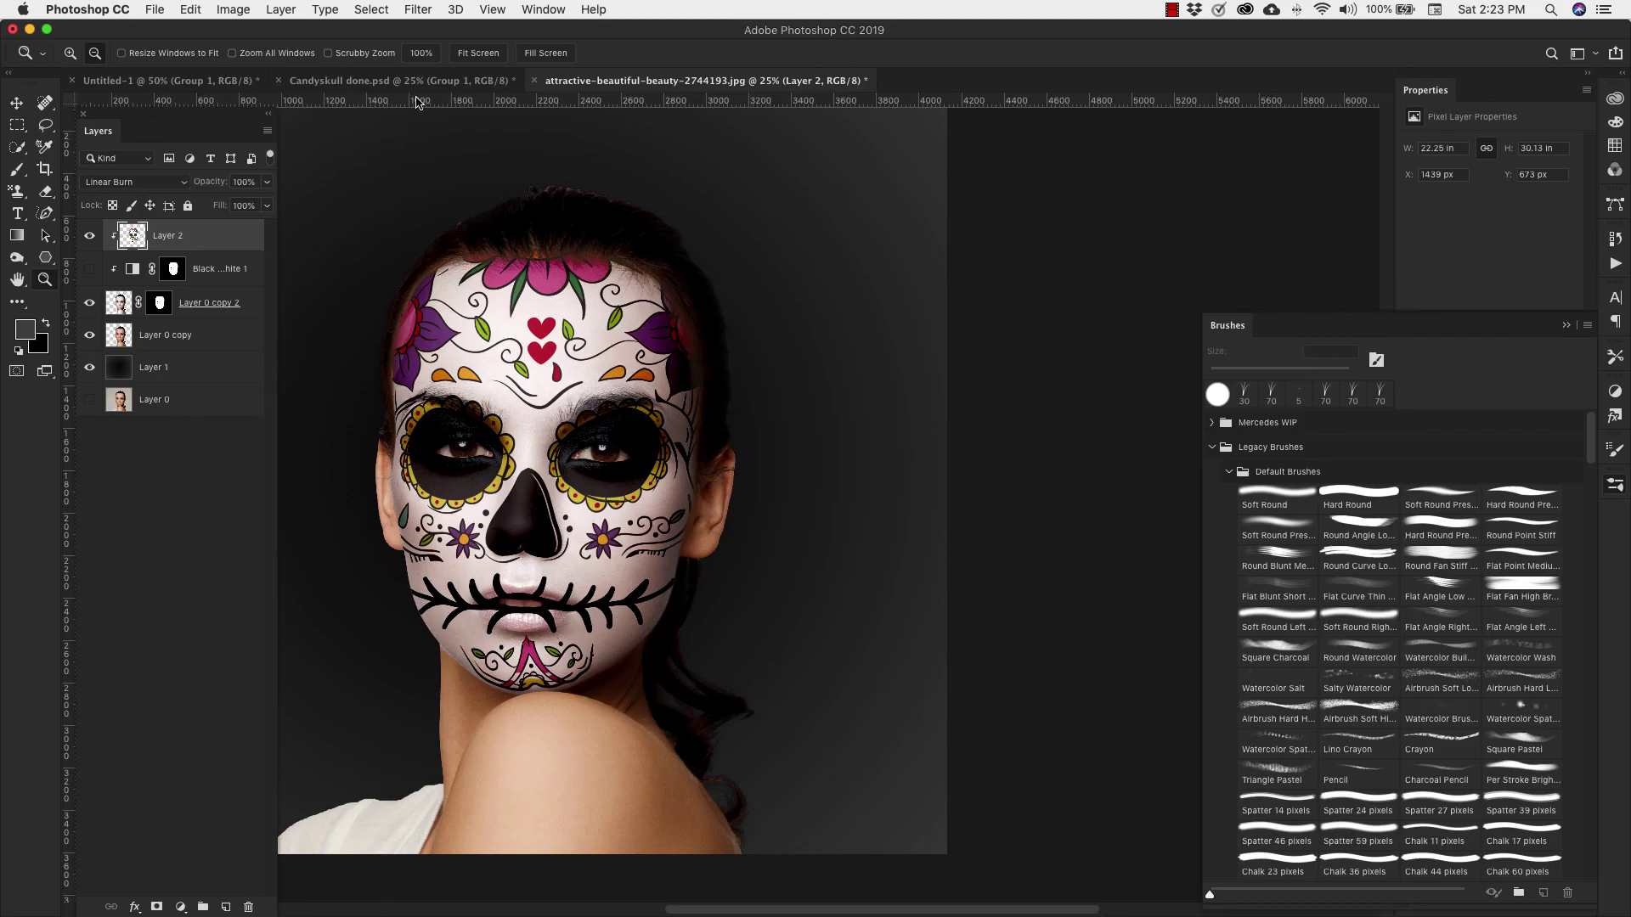
Step: Undo the displacement on Layer 2 and reapply the Displace filter with the same settings
{"action": "key", "text": "super+z"}
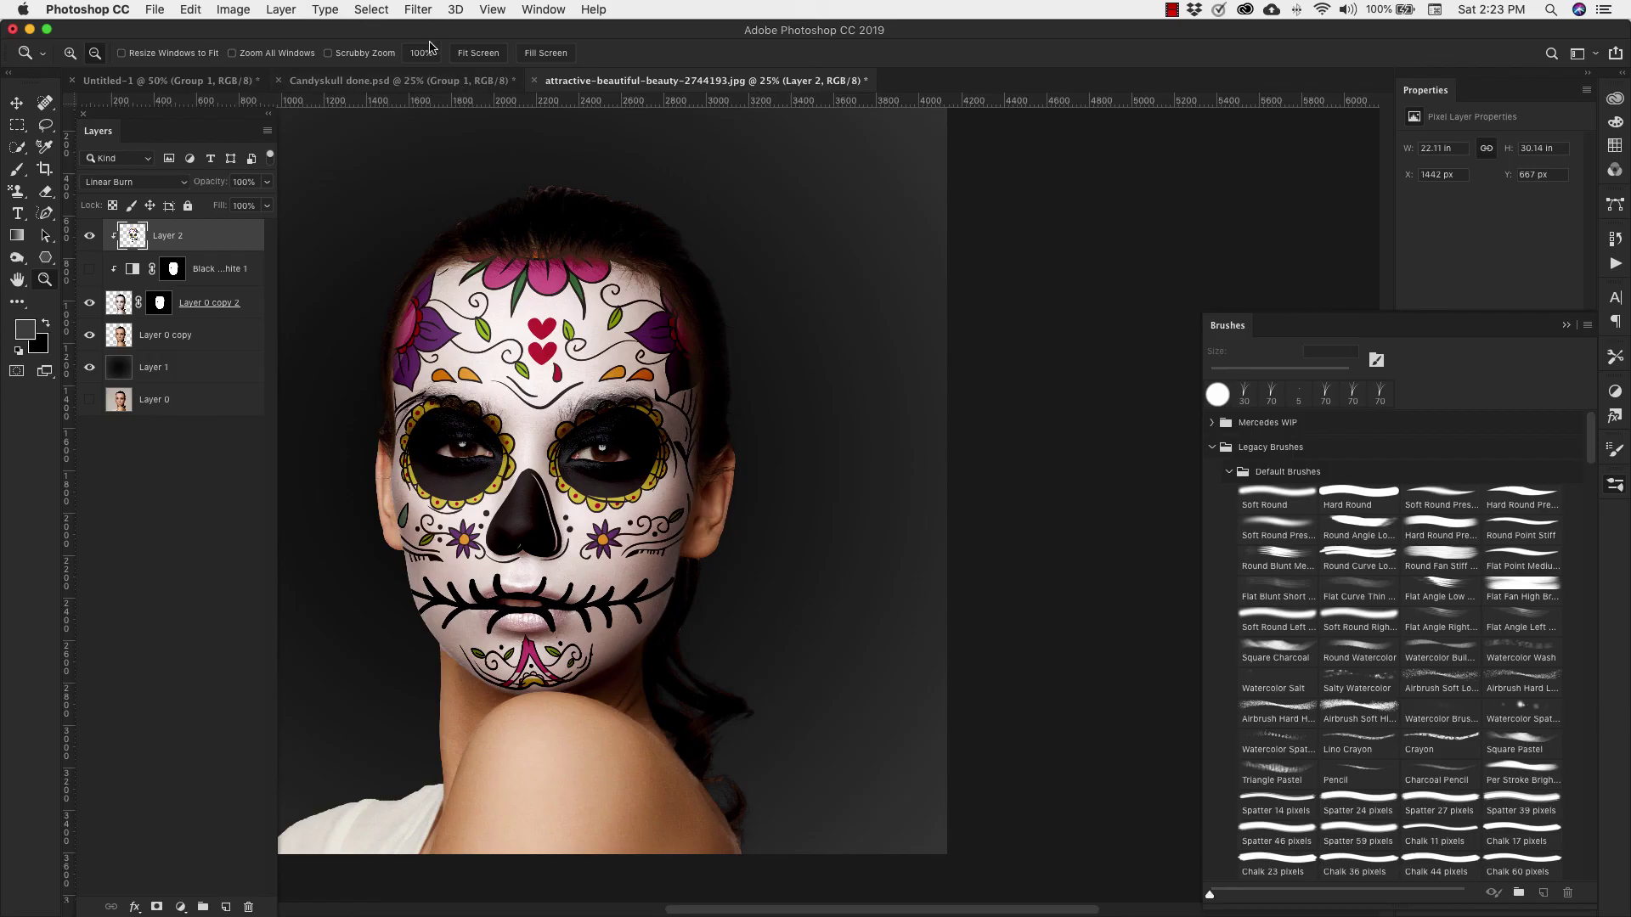
{"action": "left_click", "coordinate": [421, 10]}
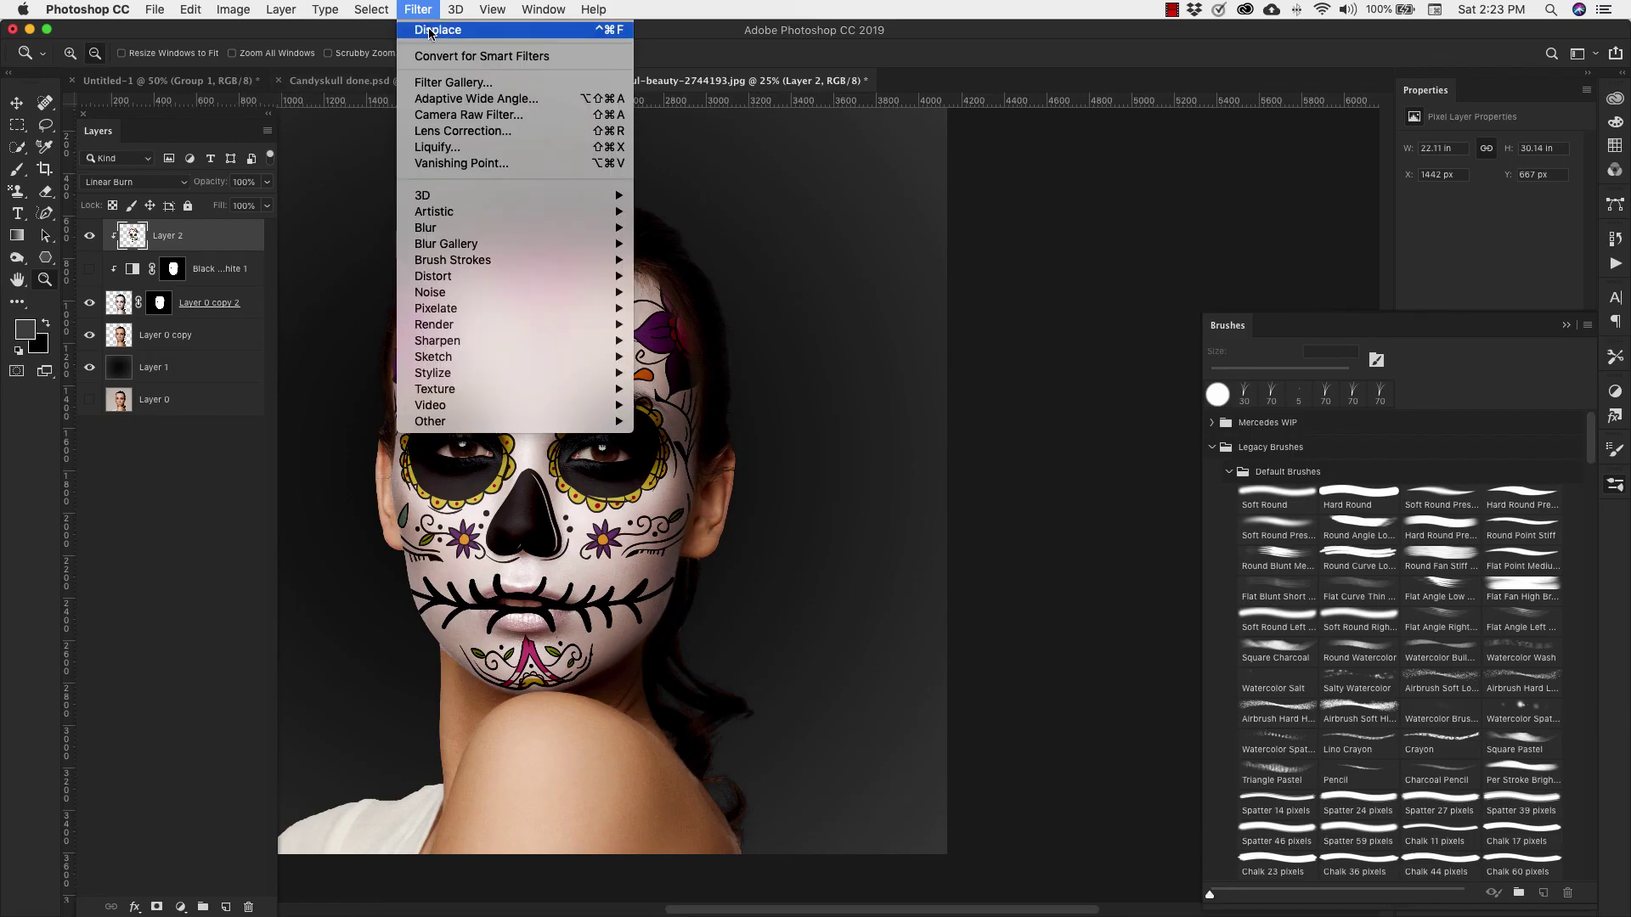
{"action": "left_click", "coordinate": [429, 33]}
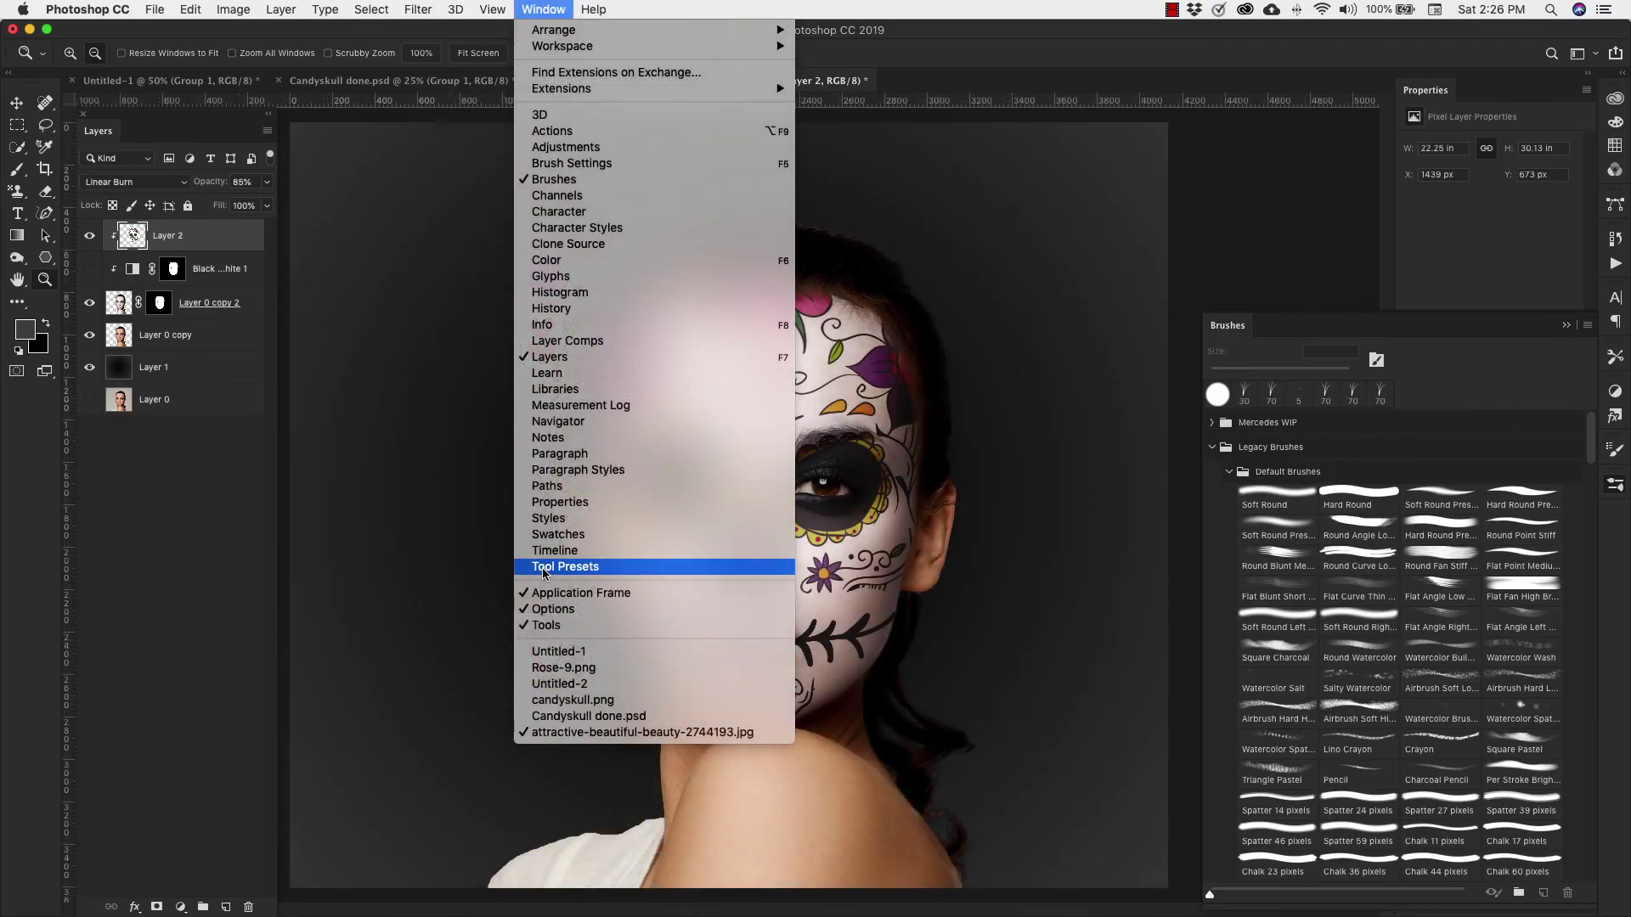
Step: Switch to Rose-9.png and copy its rose group with the clipped Vibrance layer into the portrait document
{"action": "left_click", "coordinate": [564, 668]}
{"action": "left_click_drag", "start_coordinate": [659, 560], "coordinate": [450, 515]}
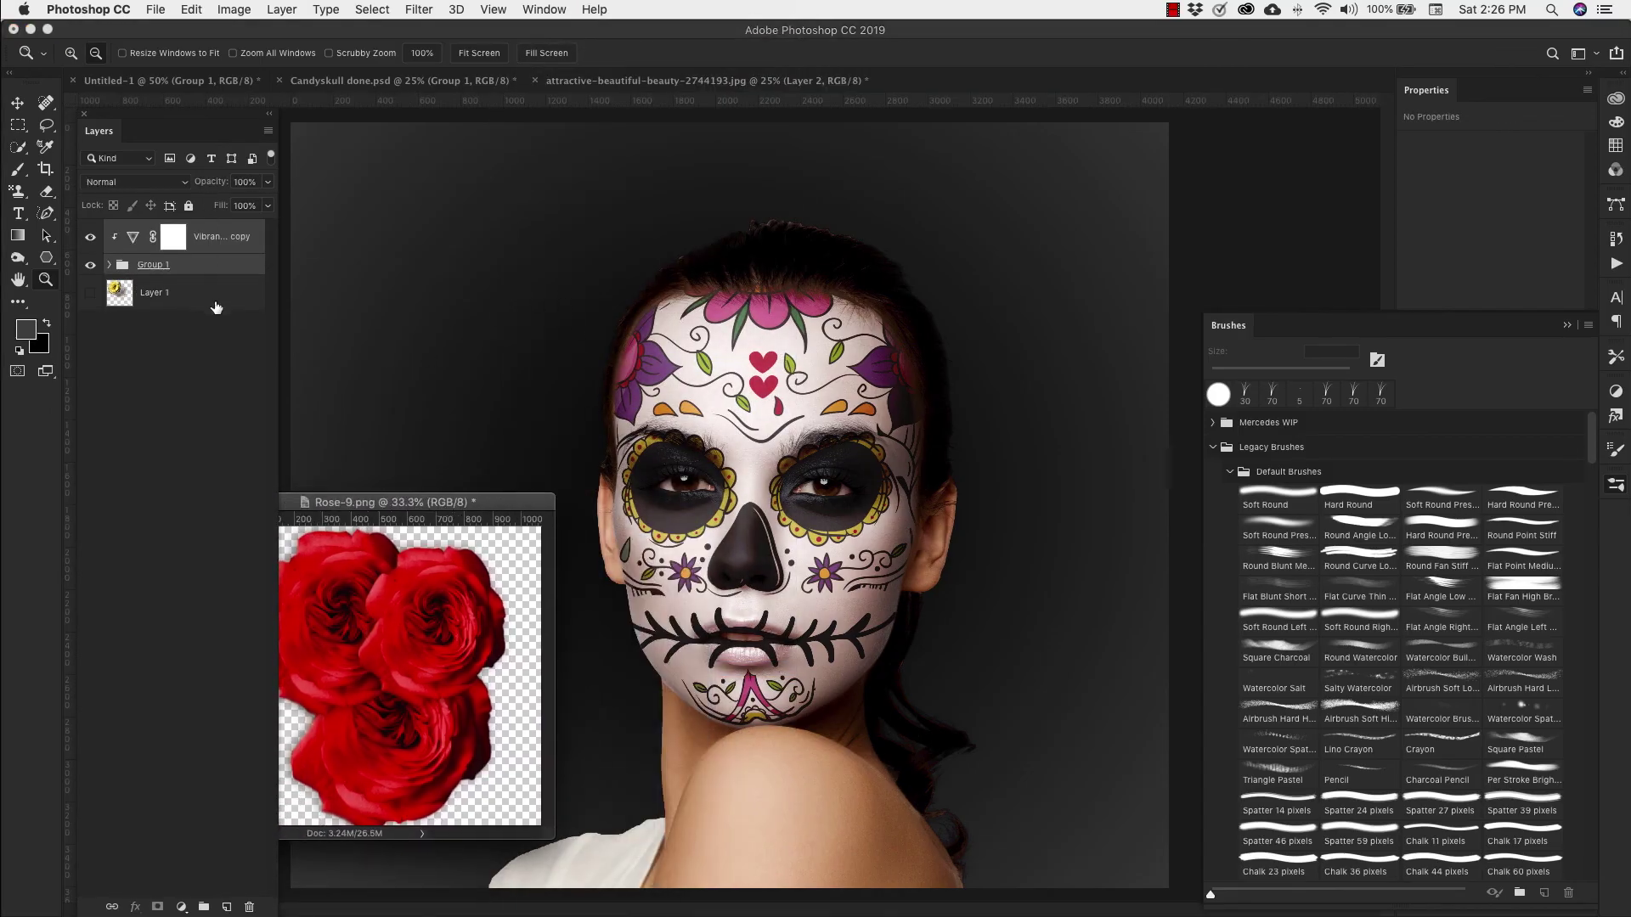
{"action": "left_click_drag", "start_coordinate": [217, 271], "coordinate": [511, 379]}
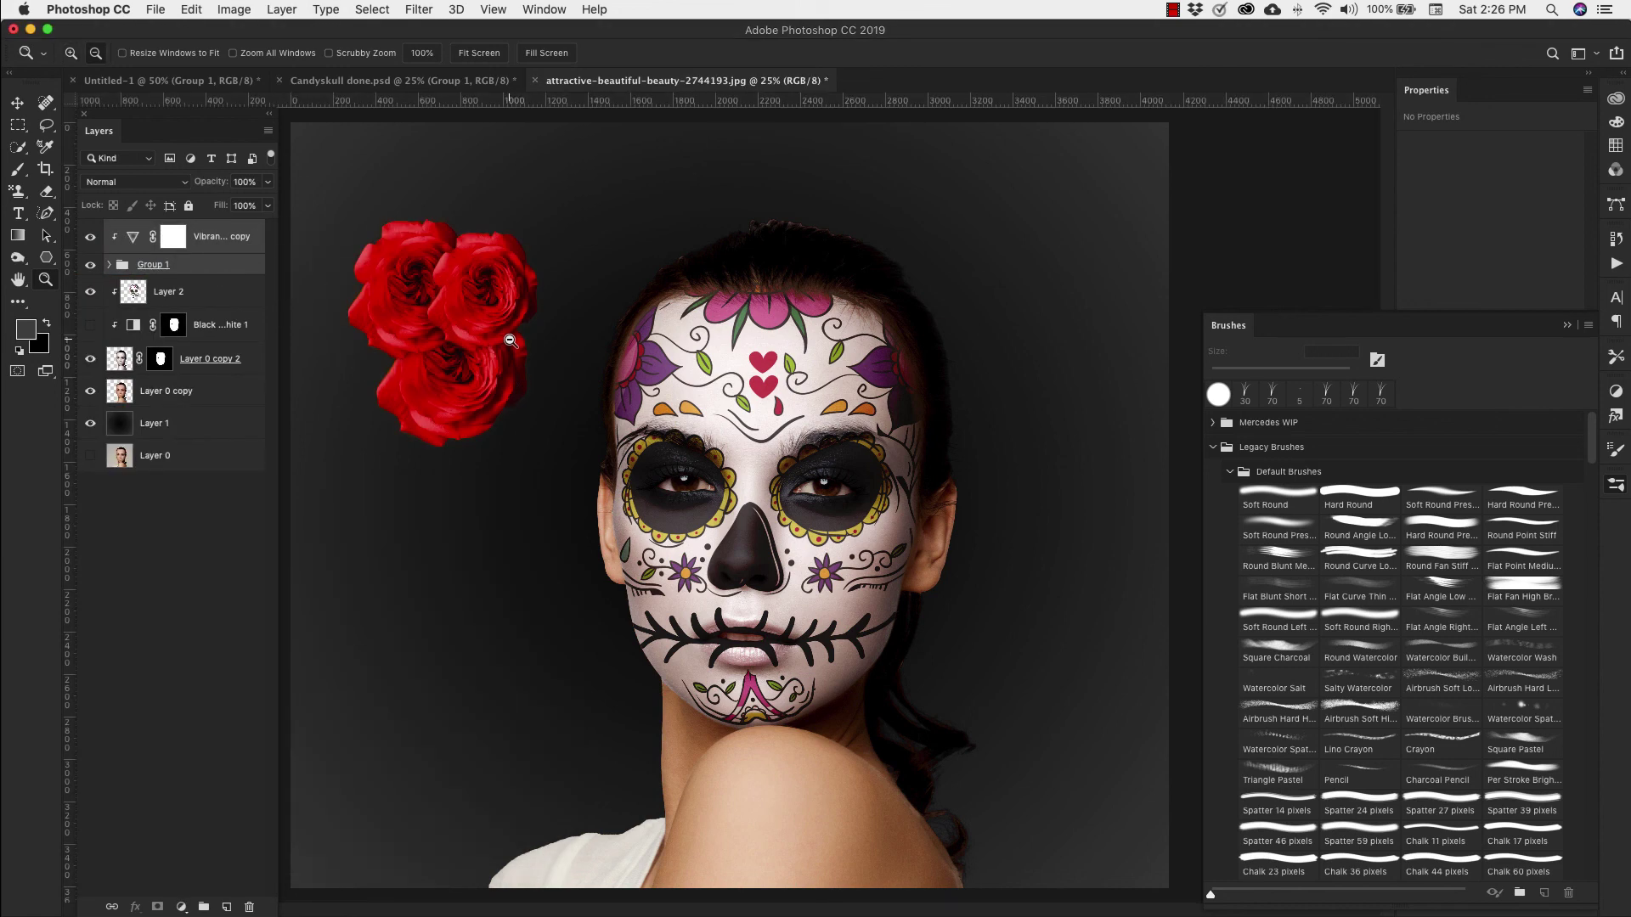
Step: Move the roses over the temple beside the flower-rimmed eye and enlarge them with Free Transform
{"action": "key", "text": "v"}
{"action": "left_click_drag", "start_coordinate": [510, 340], "coordinate": [843, 465]}
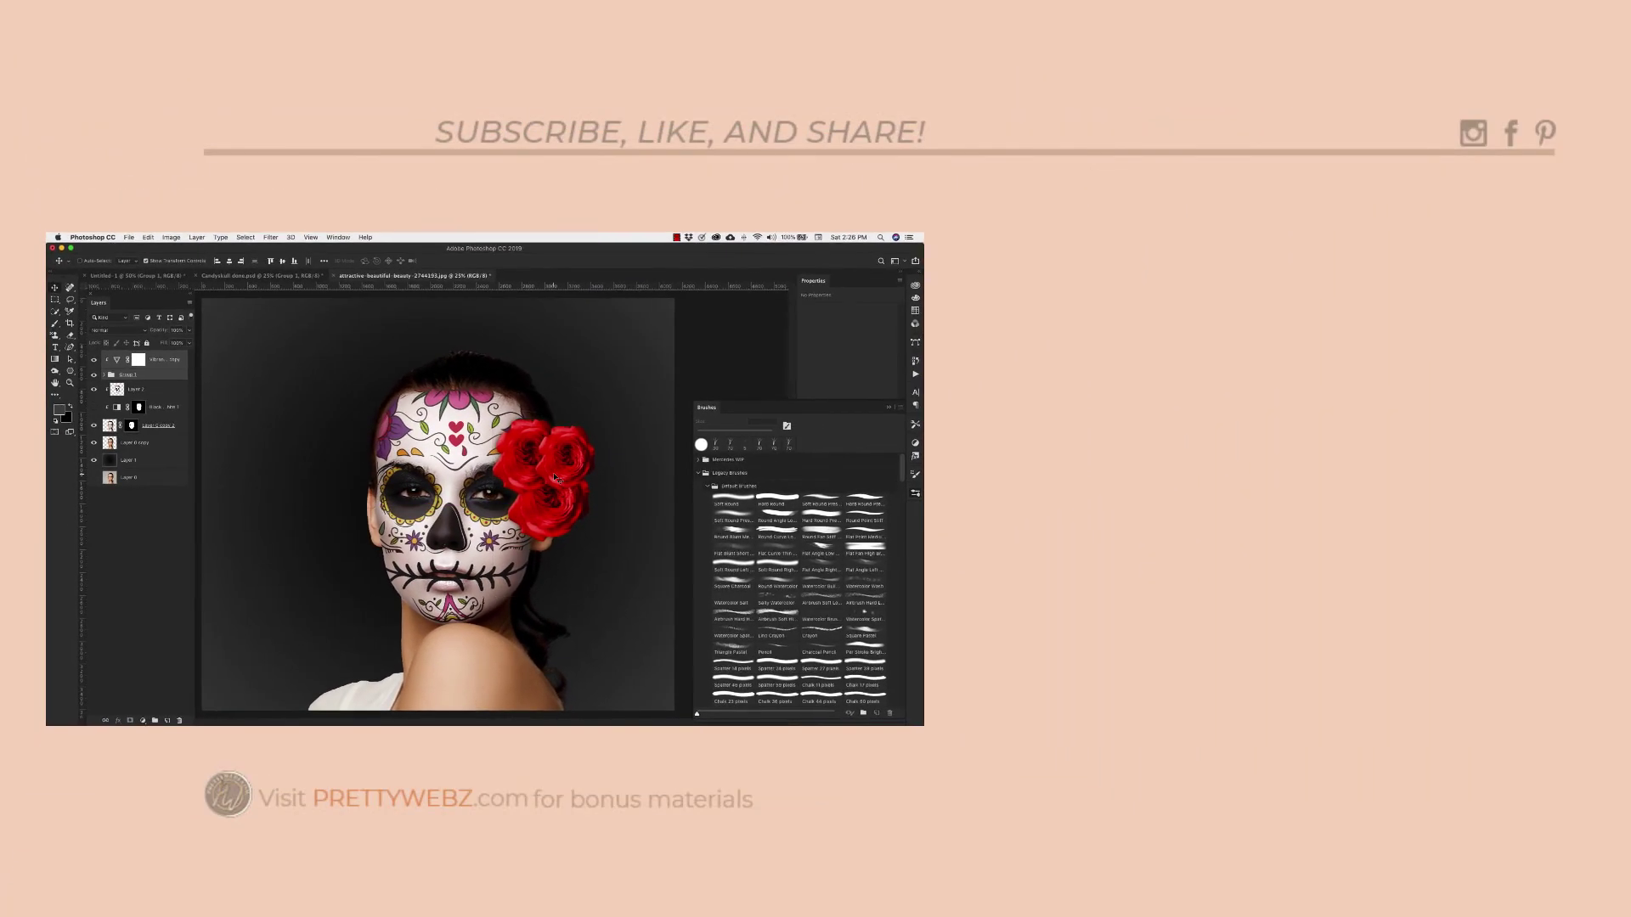
{"action": "left_click_drag", "start_coordinate": [556, 479], "coordinate": [563, 472]}
{"action": "key", "text": "ctrl+t"}
{"action": "left_click_drag", "start_coordinate": [677, 402], "coordinate": [708, 372]}
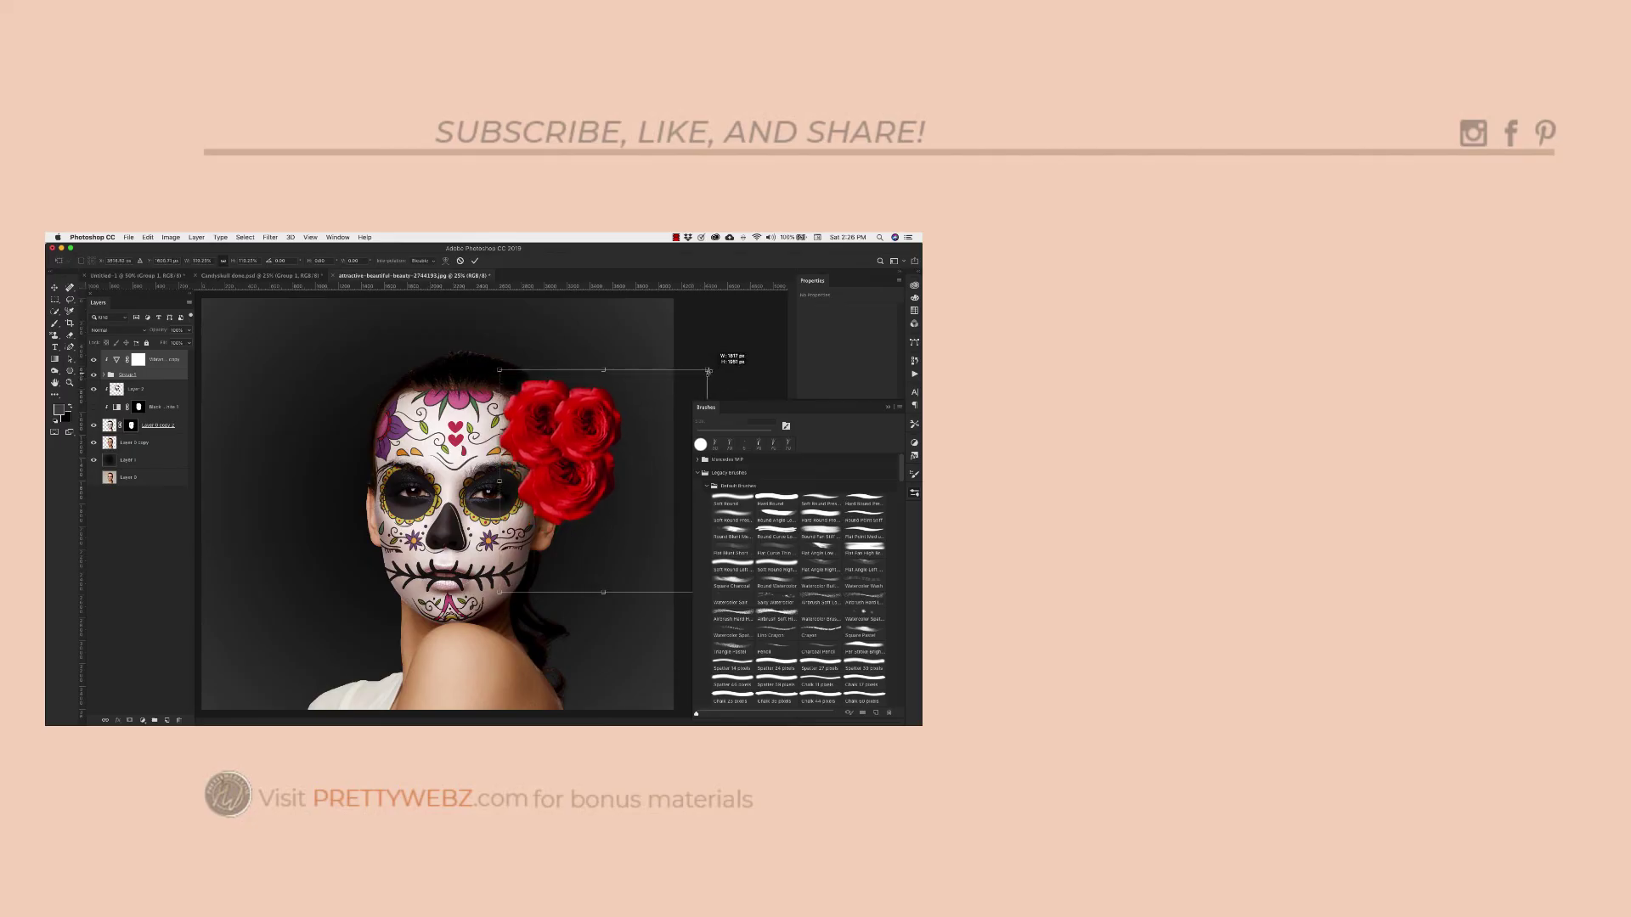
{"action": "left_click_drag", "start_coordinate": [565, 502], "coordinate": [570, 507]}
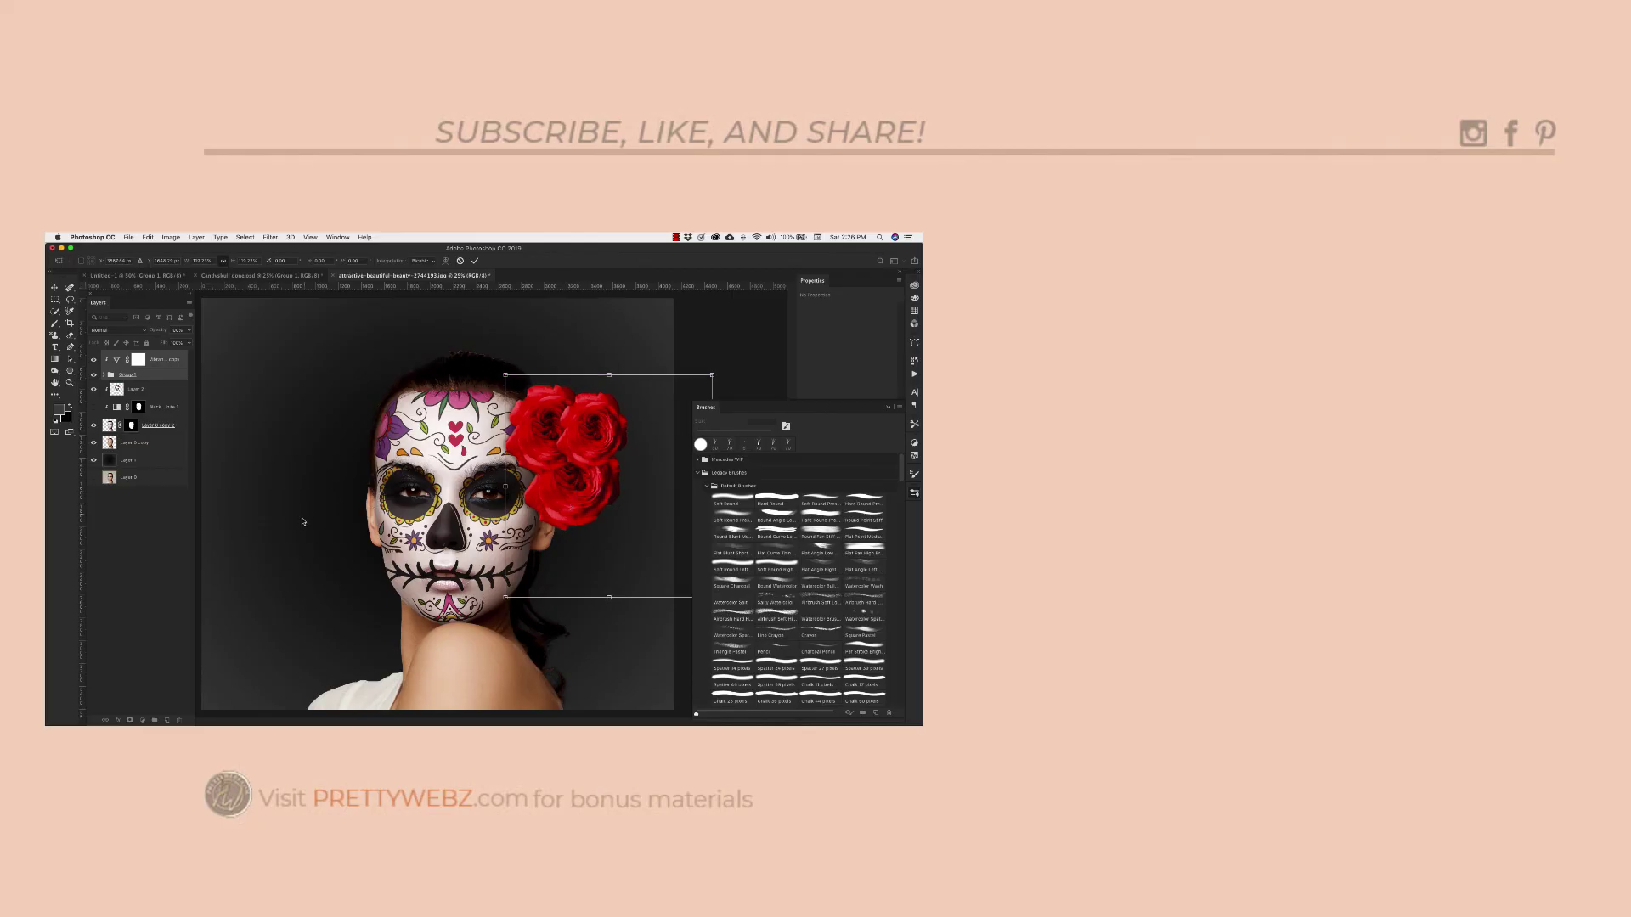